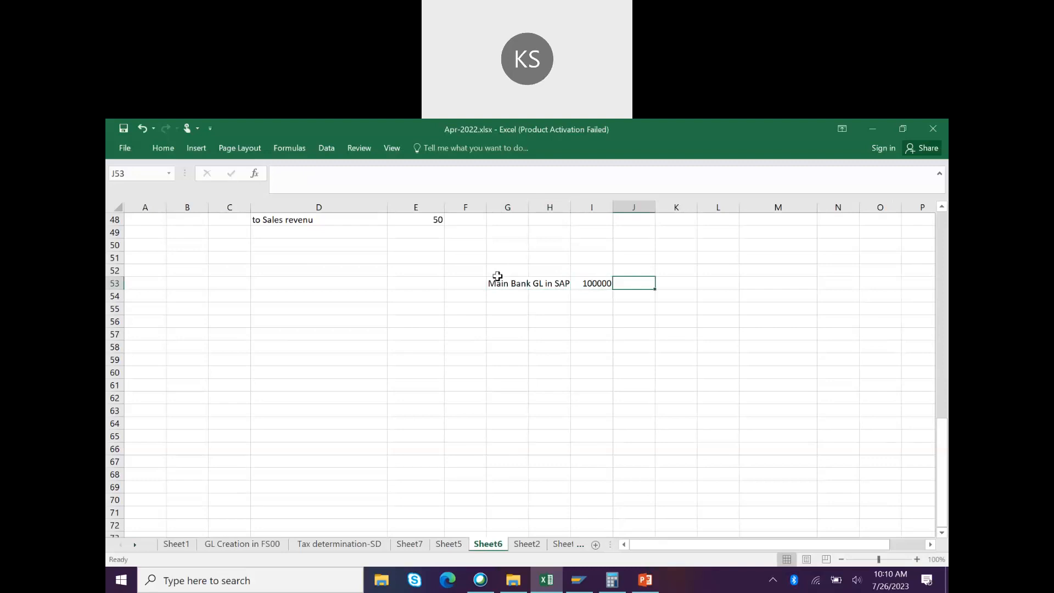
Step: Enter 'Bank Account at ICICI' in L53 with the amount 1000000 in N53
text(Bank )
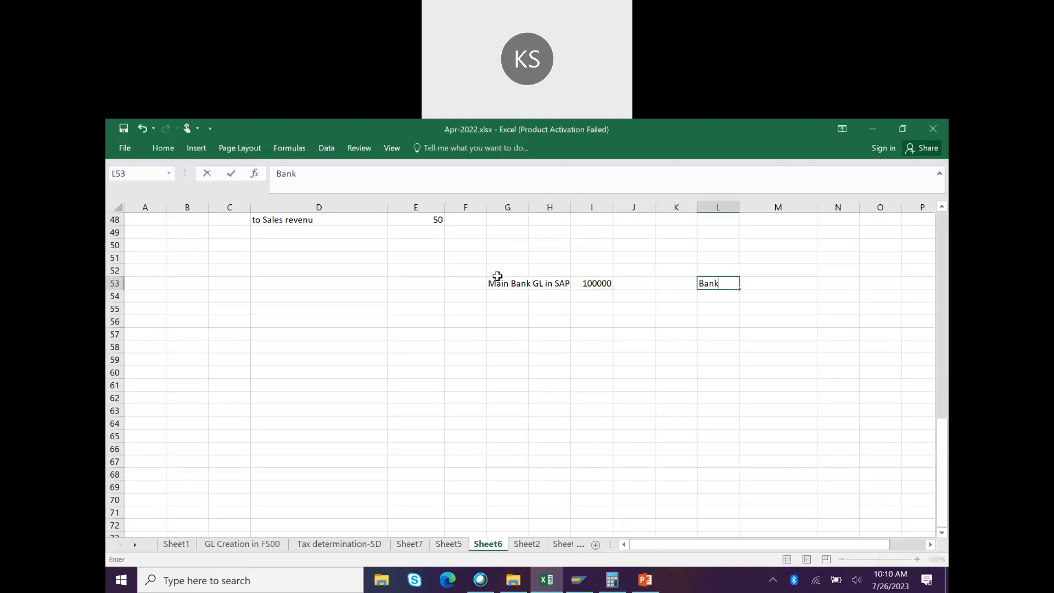
text(Account at ICICI)
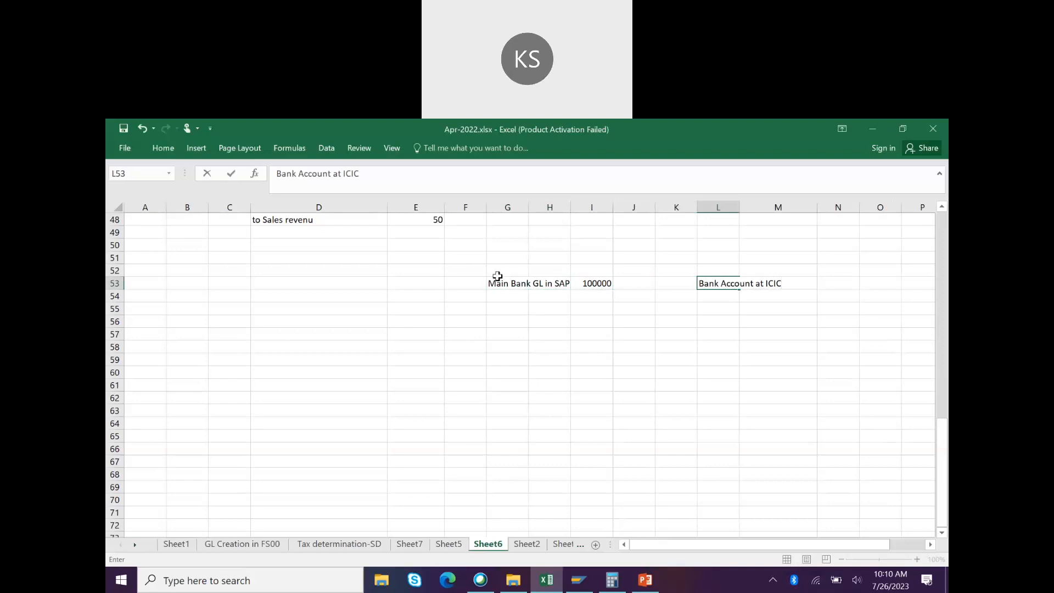
key(Right)
key(Right)
text(1000000)
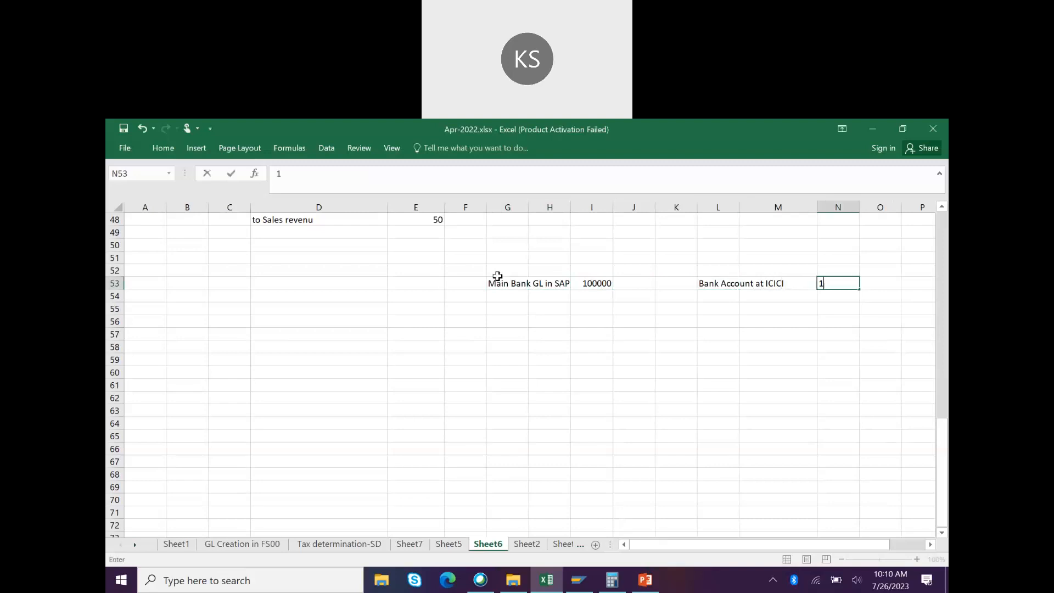
click(456, 356)
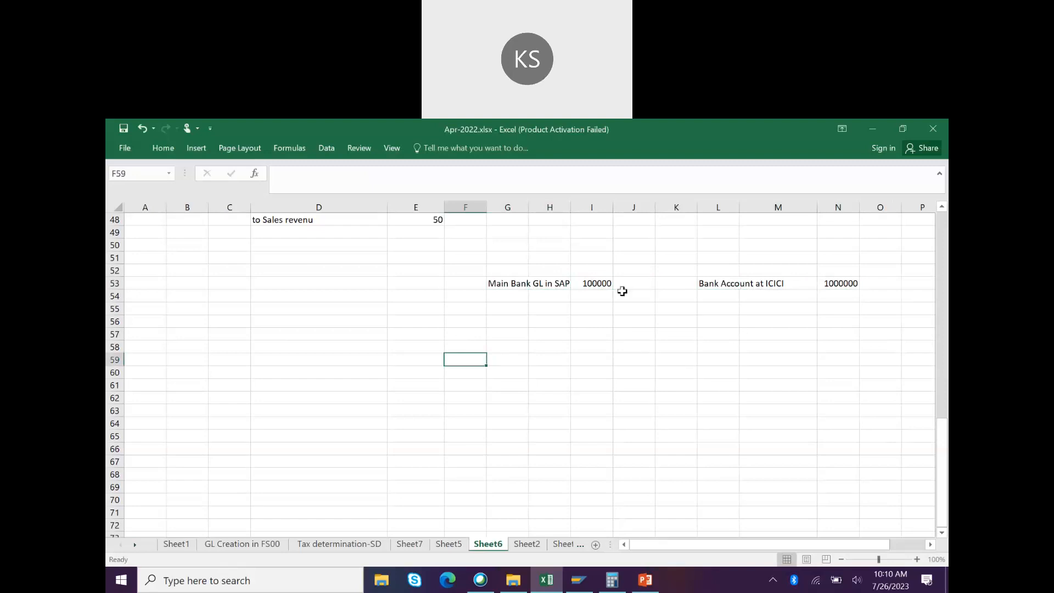
click(531, 358)
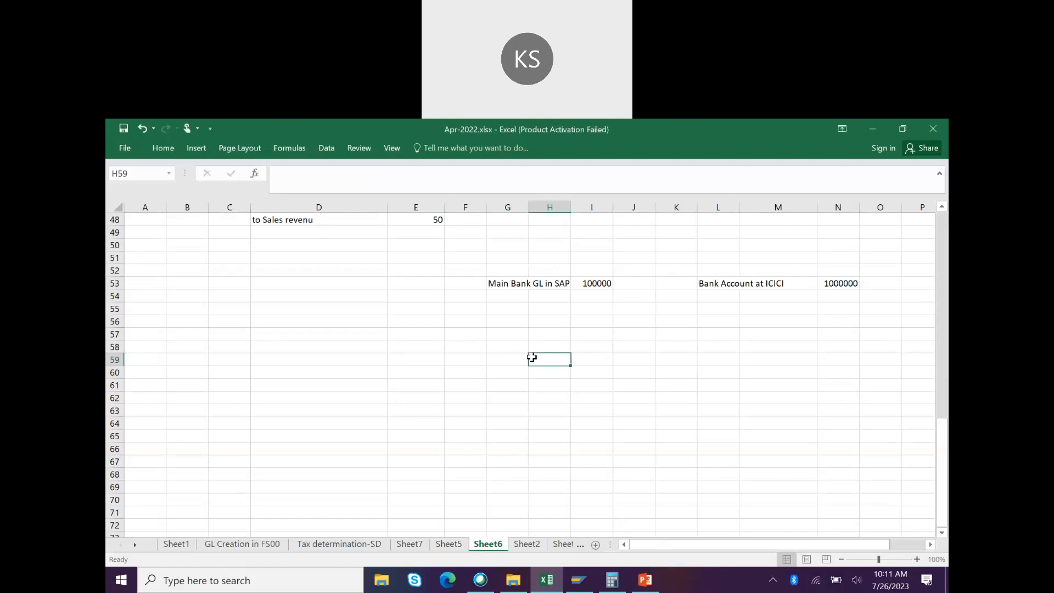
Step: Write the journal lines 'Vendor Dr' in H59 and 'to Bank OG clearing' in H60
text(Vendor Dr)
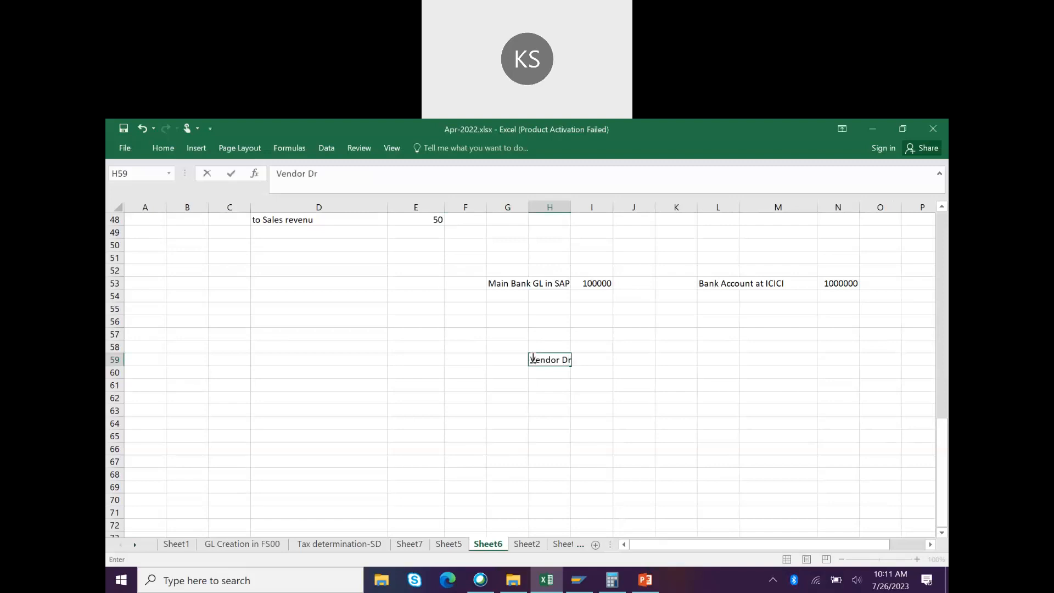
key(Return)
text(to Bank OG clearing)
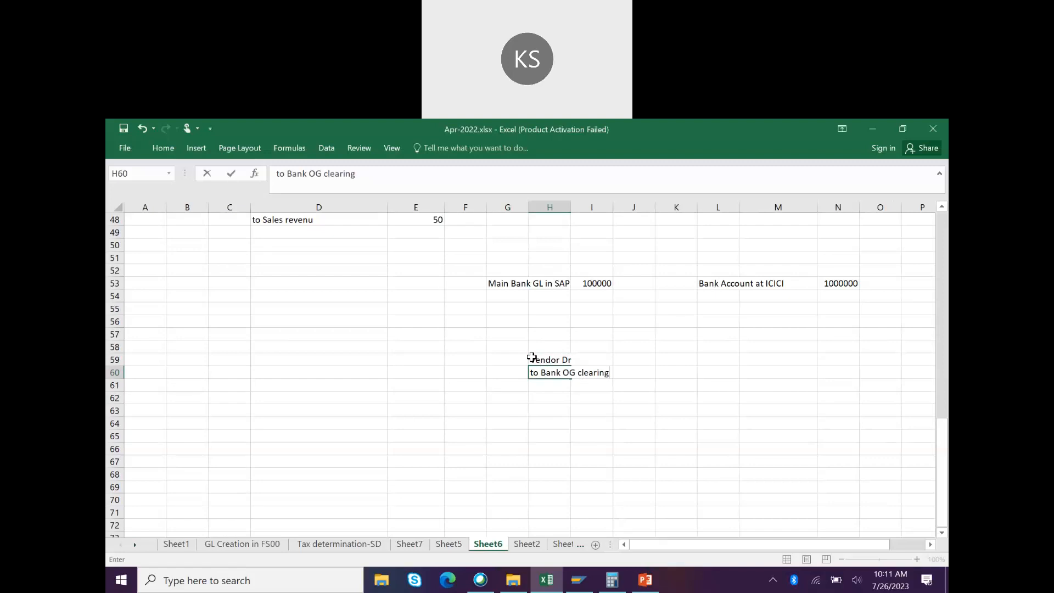
key(alt+Tab)
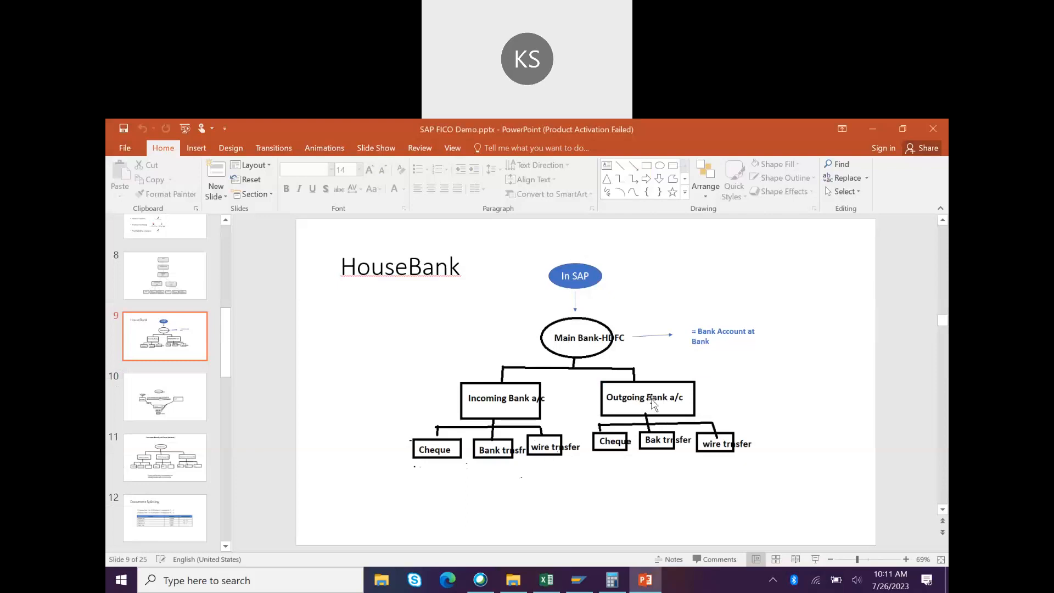
key(alt+Tab)
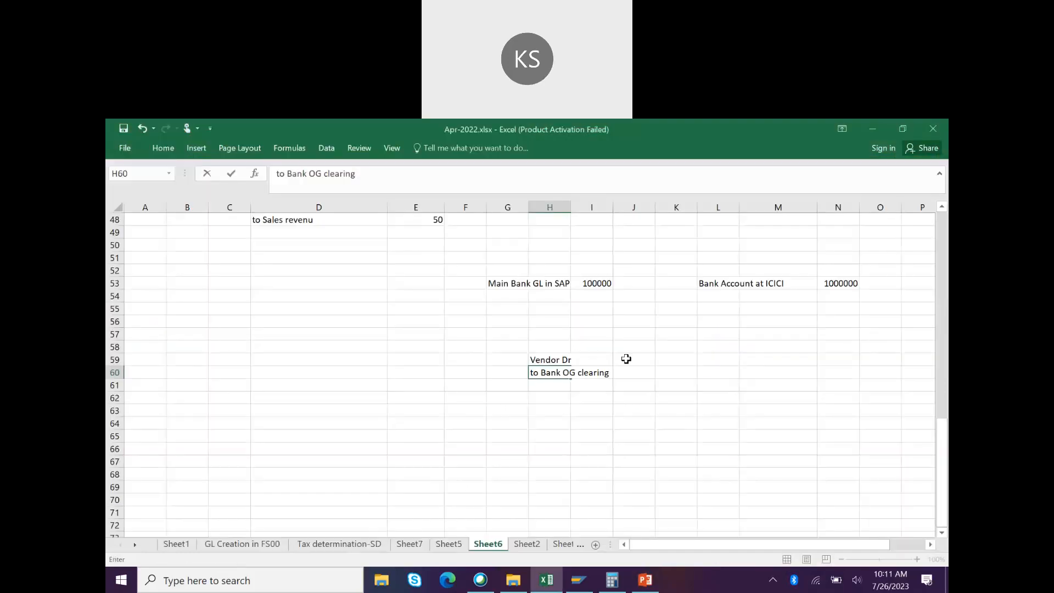
Step: Enter 10000 in J59 and J60 beside the Vendor Dr and Bank OG clearing lines
click(627, 358)
text(10000)
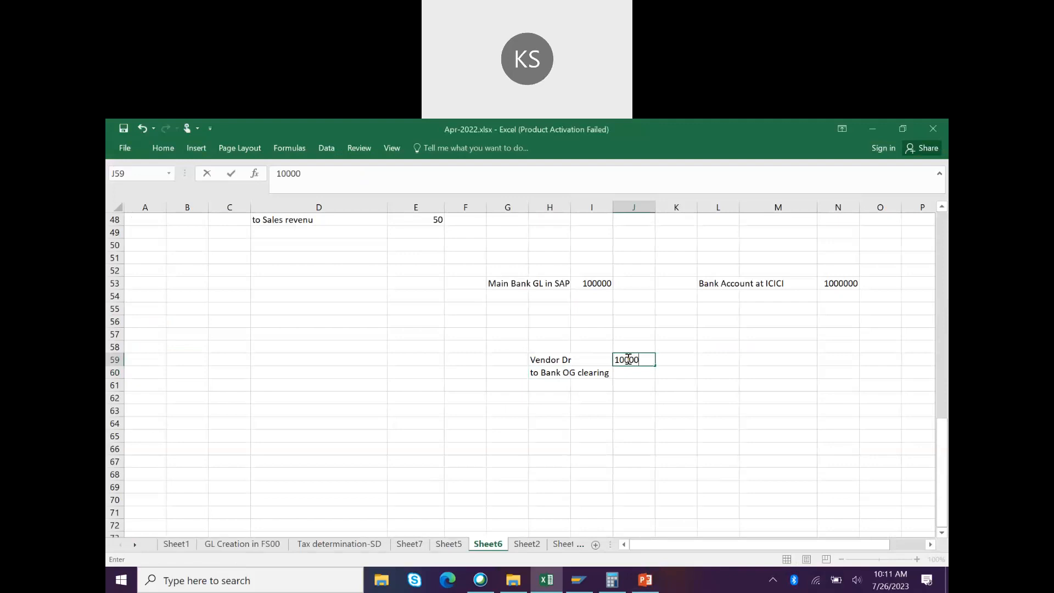
key(Return)
text(1)
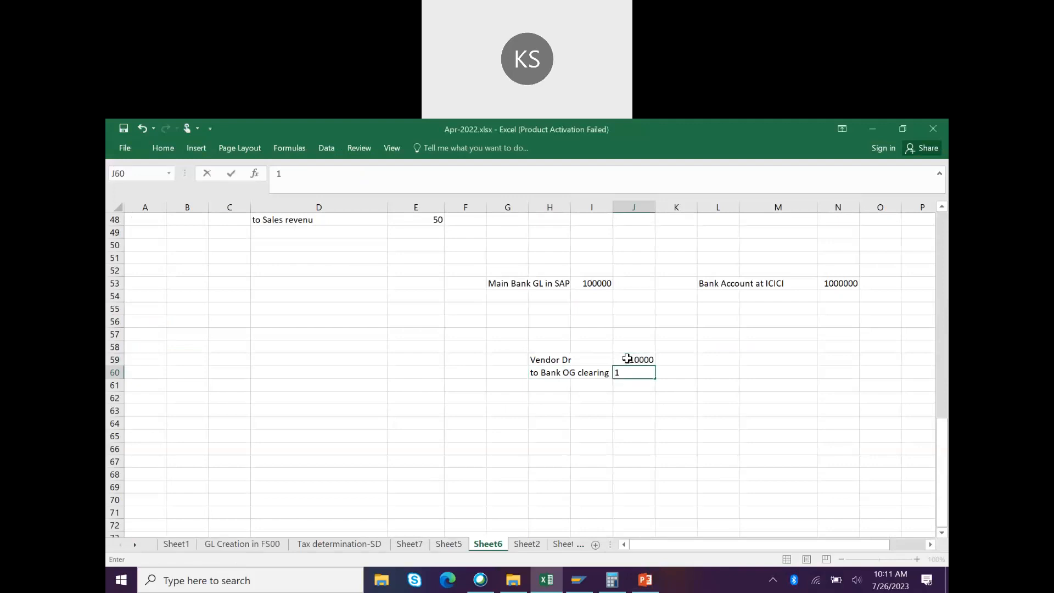
text(0000)
key(Return)
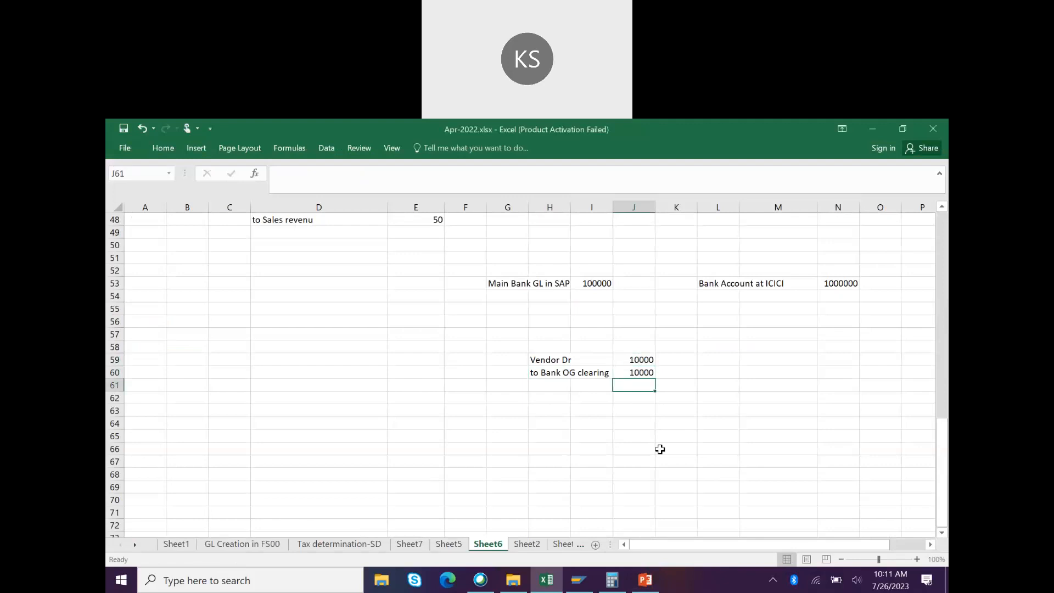
click(553, 338)
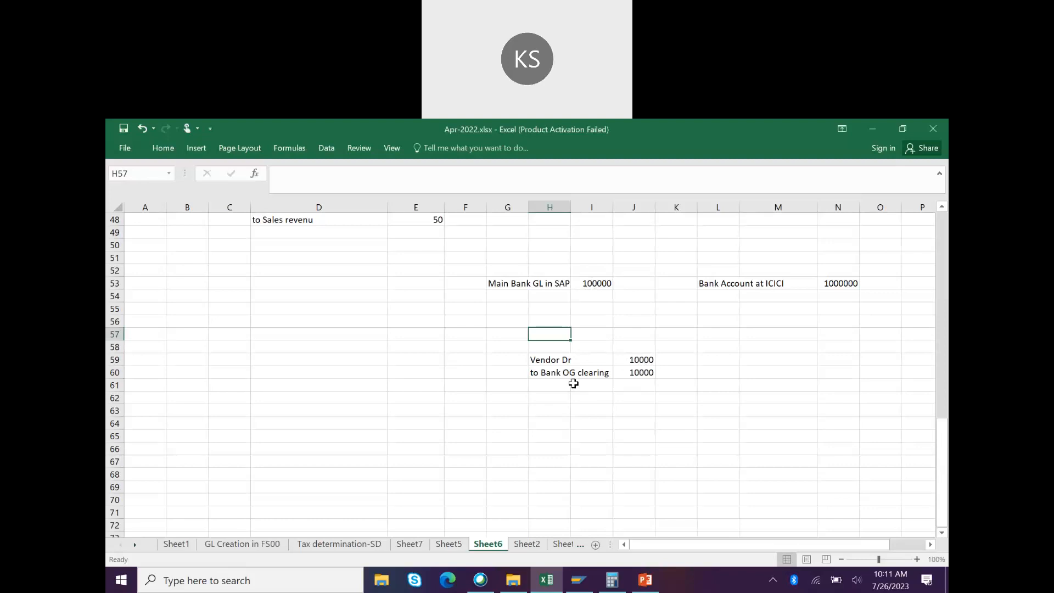
Step: Add the note F110 in H57 above the vendor entry
click(567, 413)
click(547, 335)
text(F110)
key(Return)
Step: Add the notes 'Fill will be sent Bank' in H63 and 'ICICI process' in H66
click(551, 408)
text(Fill)
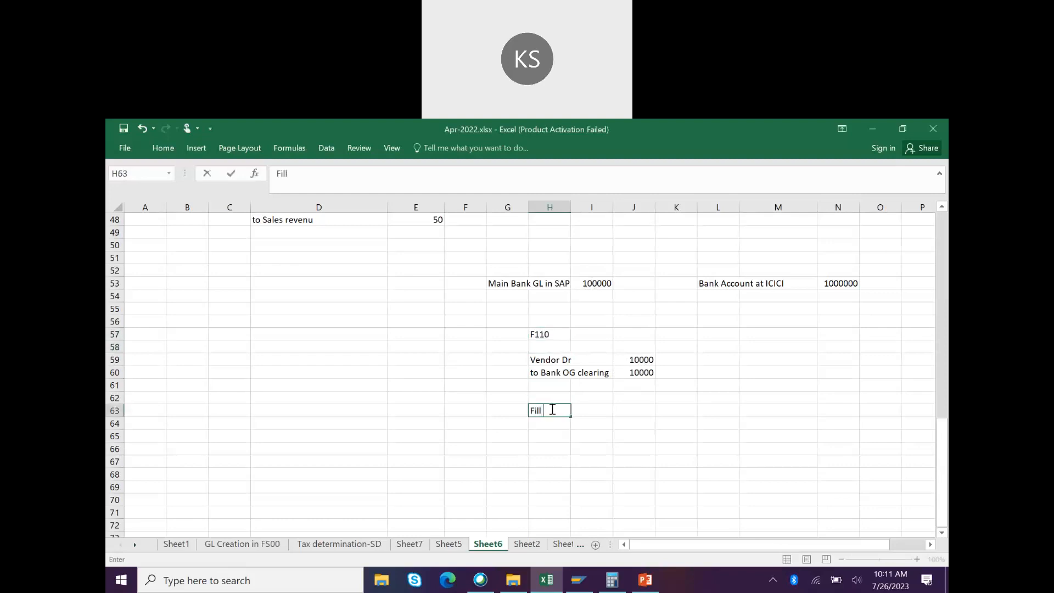
text( will be sent )
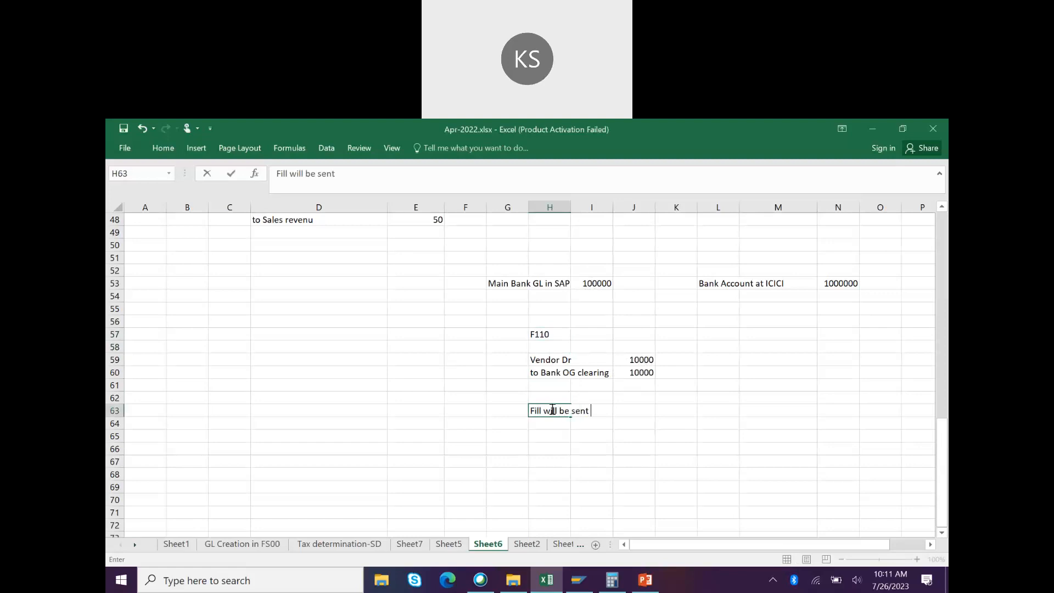
text(Bank)
click(627, 460)
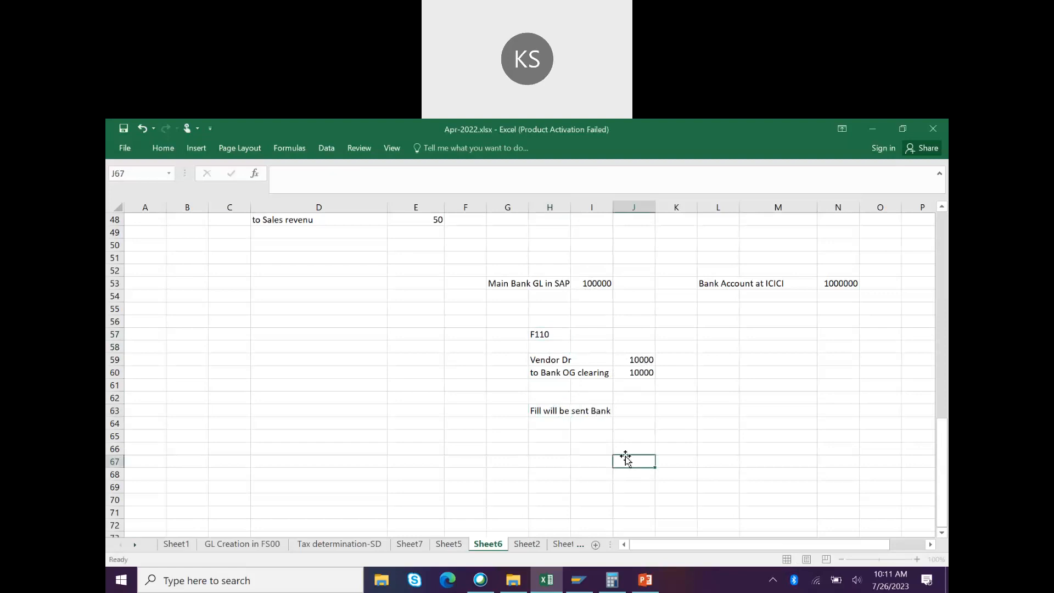
click(555, 445)
text(ICICI process)
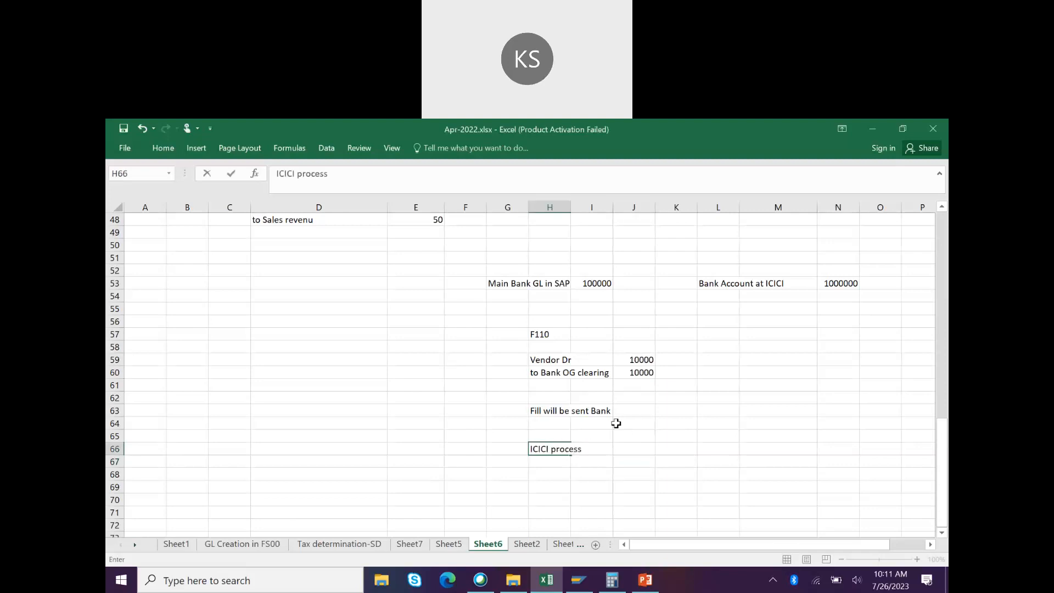
click(533, 410)
click(556, 360)
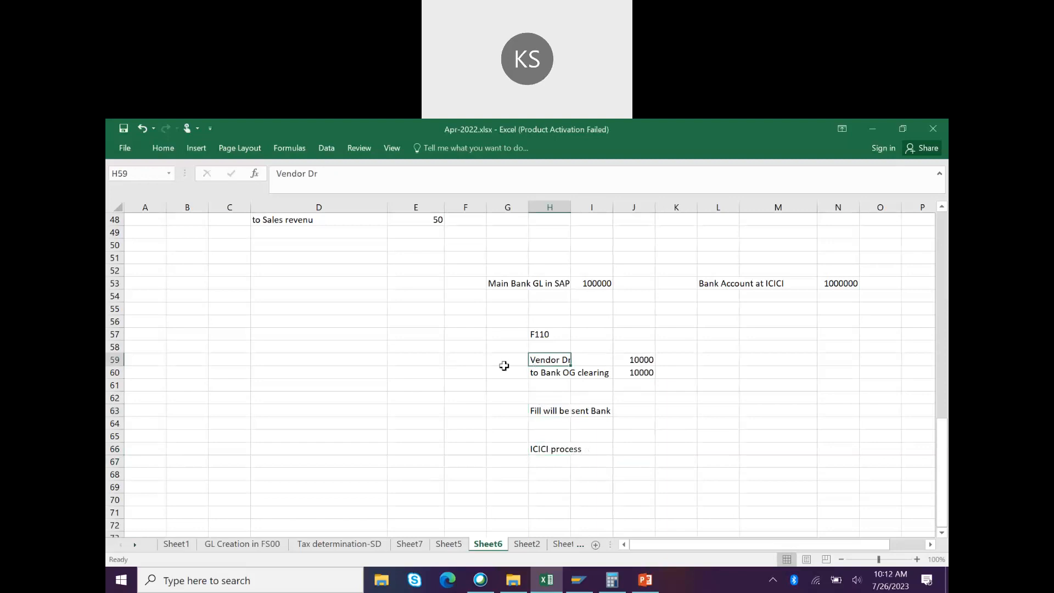
Step: Enter XK01 in E59 beside the Vendor Dr line and review the entry's cells
click(433, 361)
text(XK01)
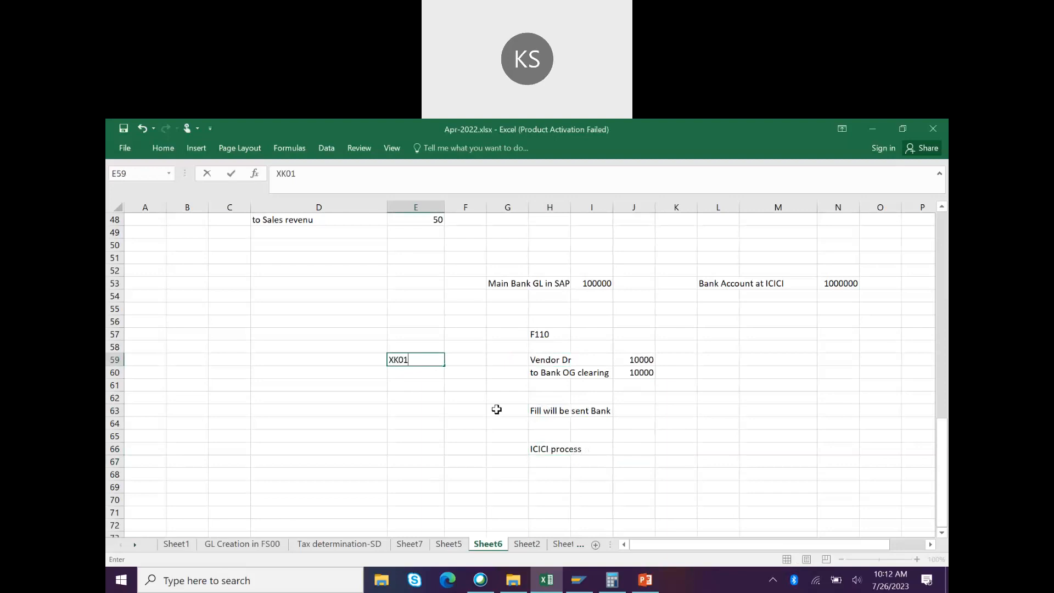
click(535, 447)
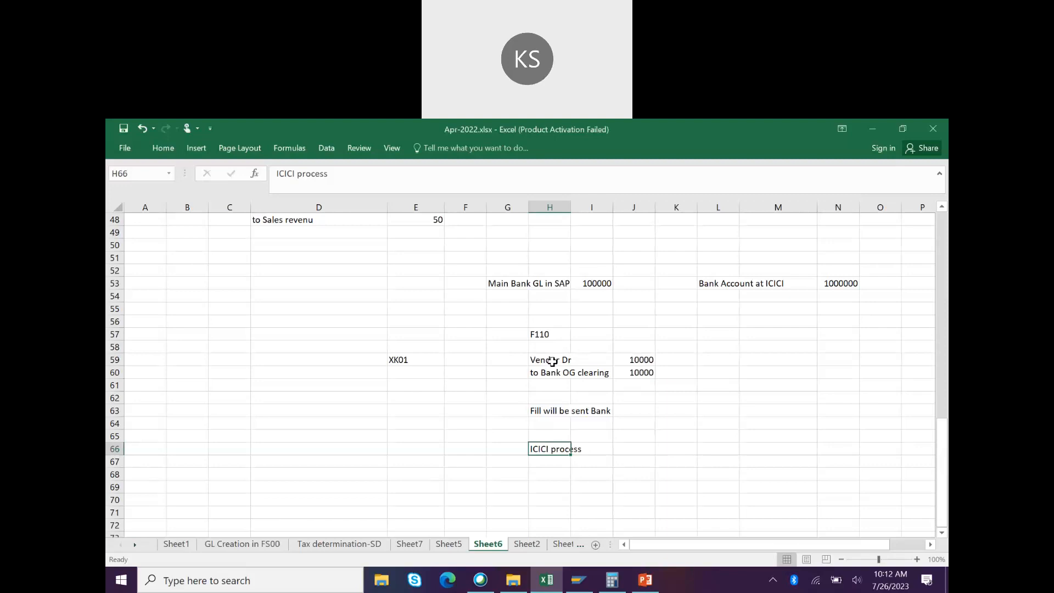
click(552, 361)
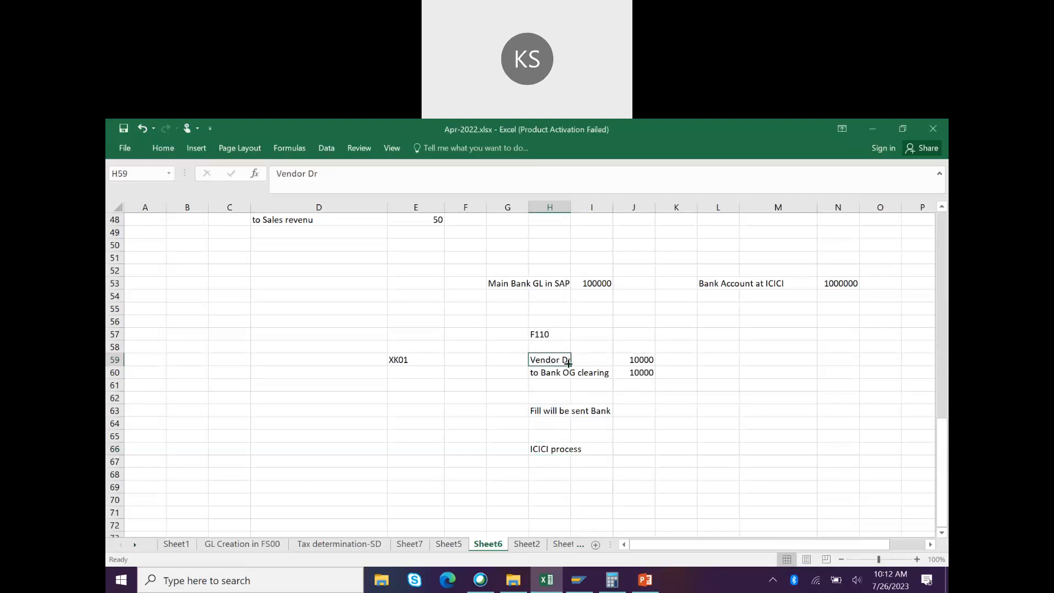
click(647, 363)
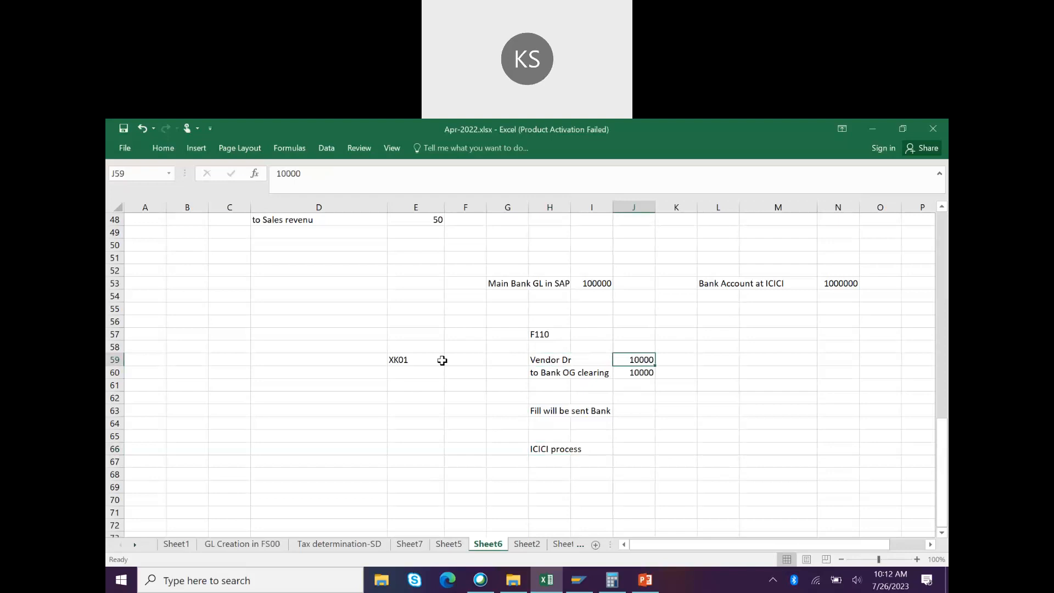
click(422, 360)
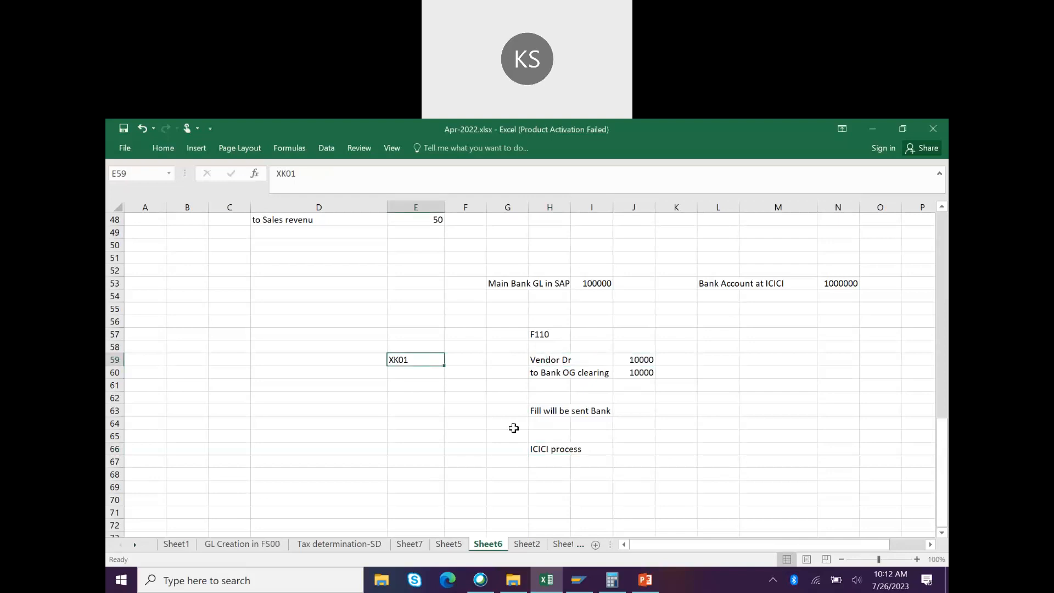
click(564, 448)
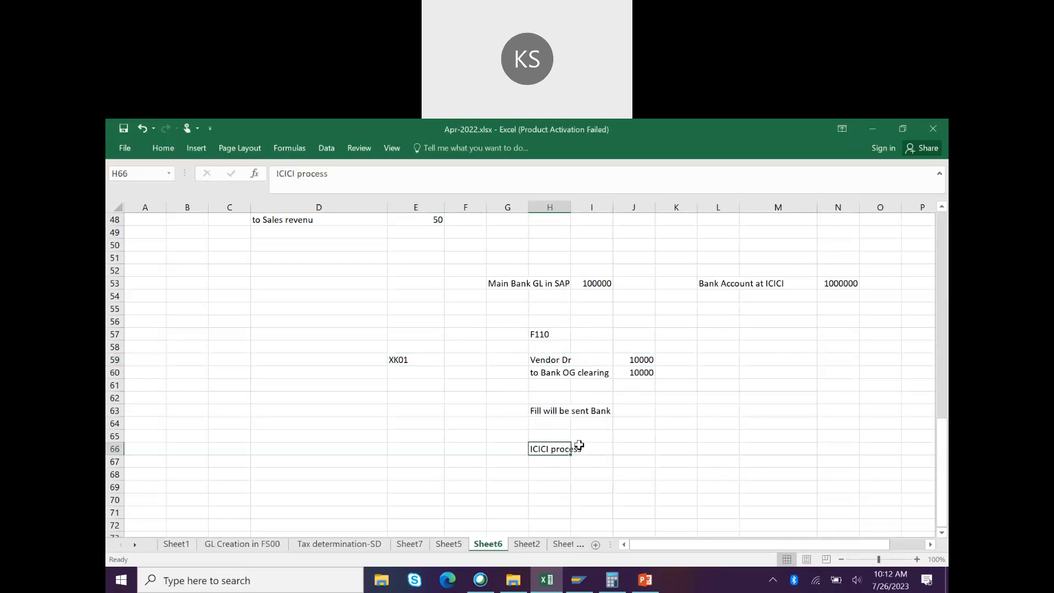
click(554, 488)
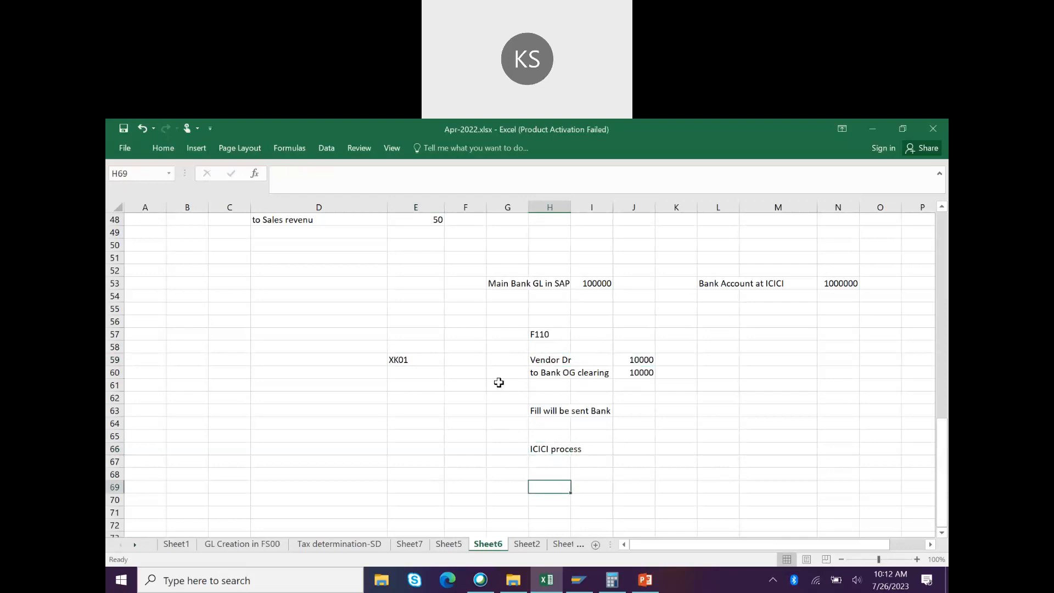
Step: Enter HDFC in E62 beside the bank notes and review the ICICI cells
click(408, 401)
text(HDFC)
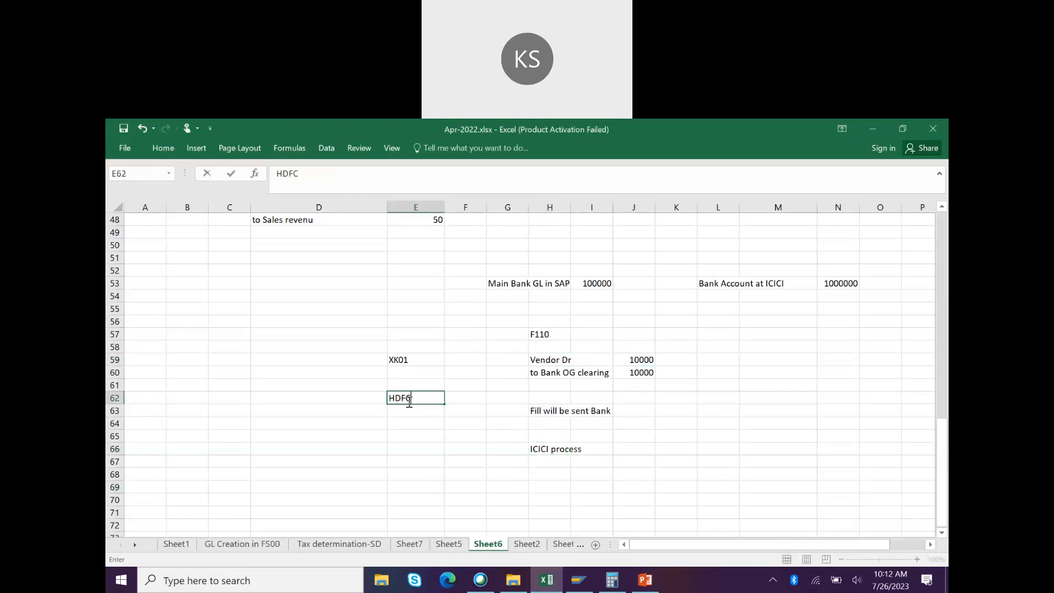
click(559, 473)
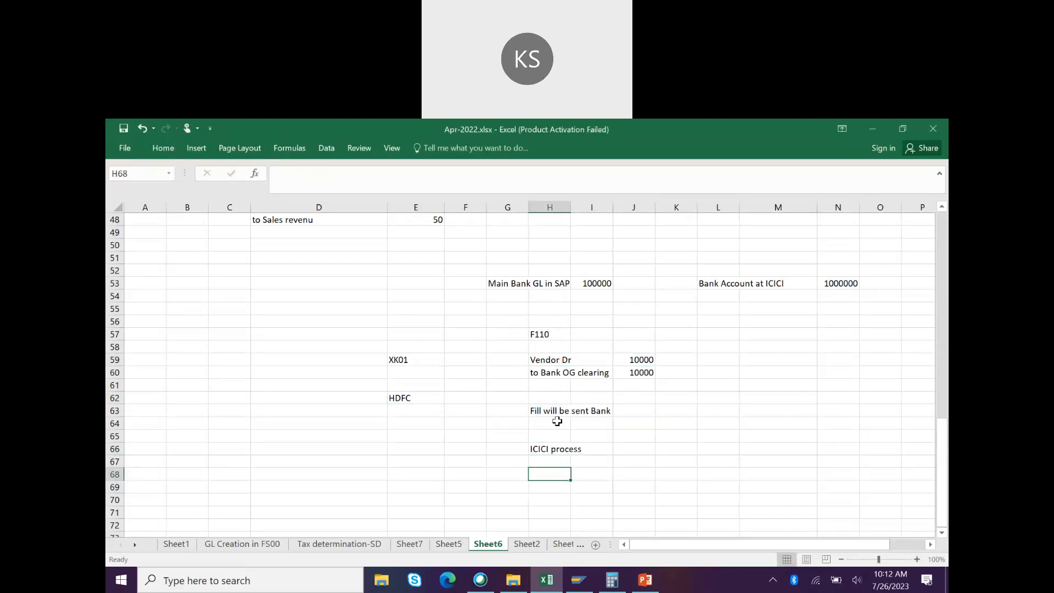
click(399, 424)
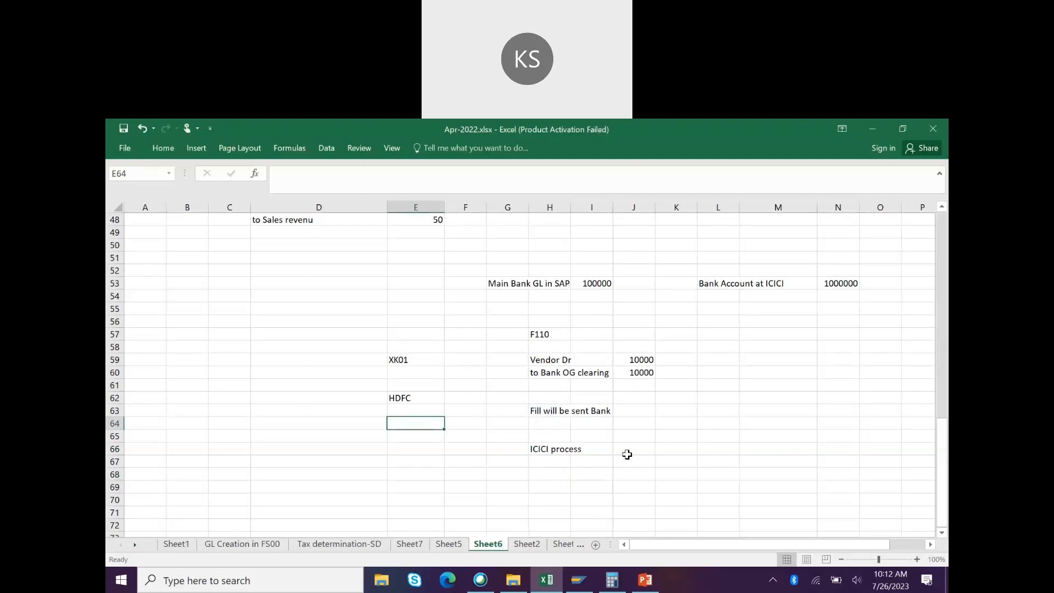
click(647, 449)
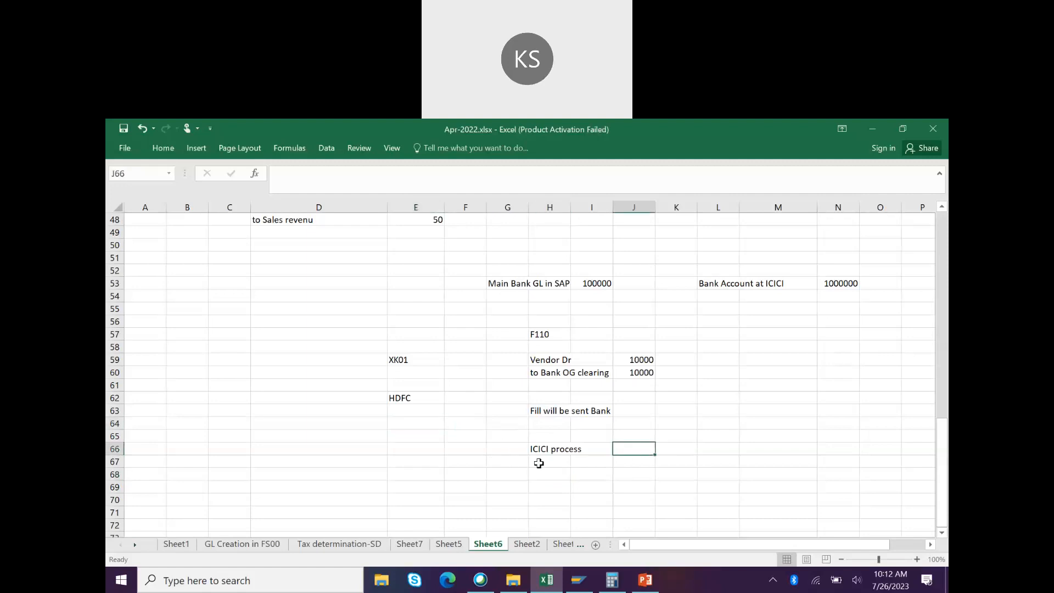
click(540, 413)
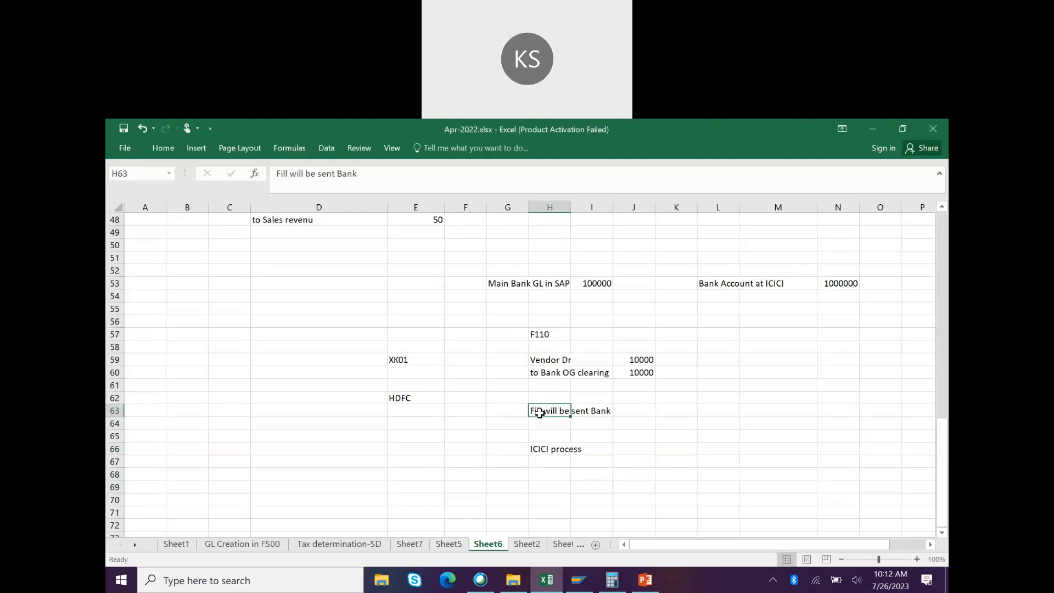
click(776, 281)
click(565, 450)
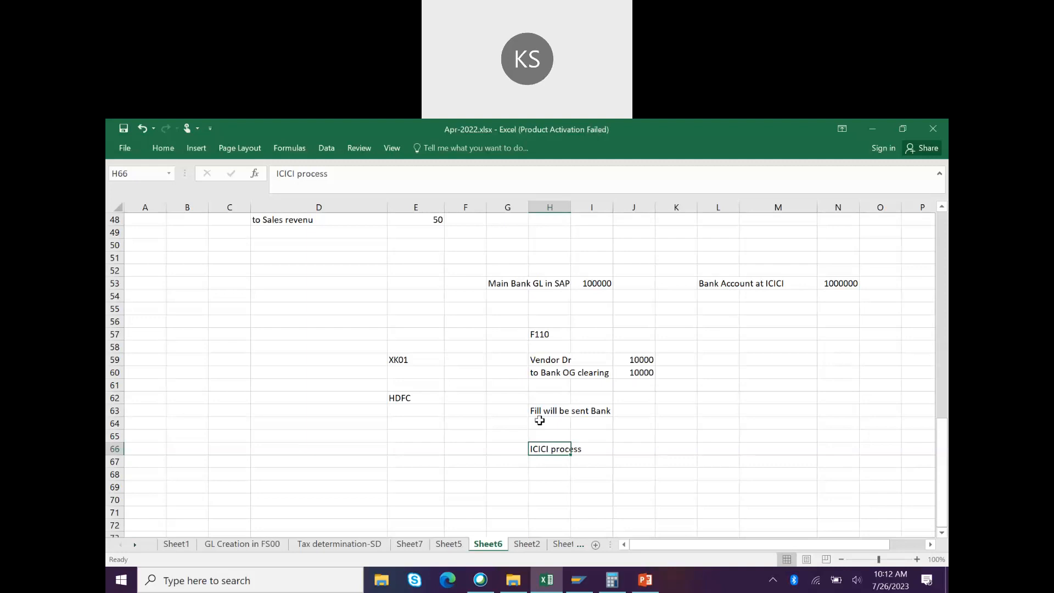
click(465, 450)
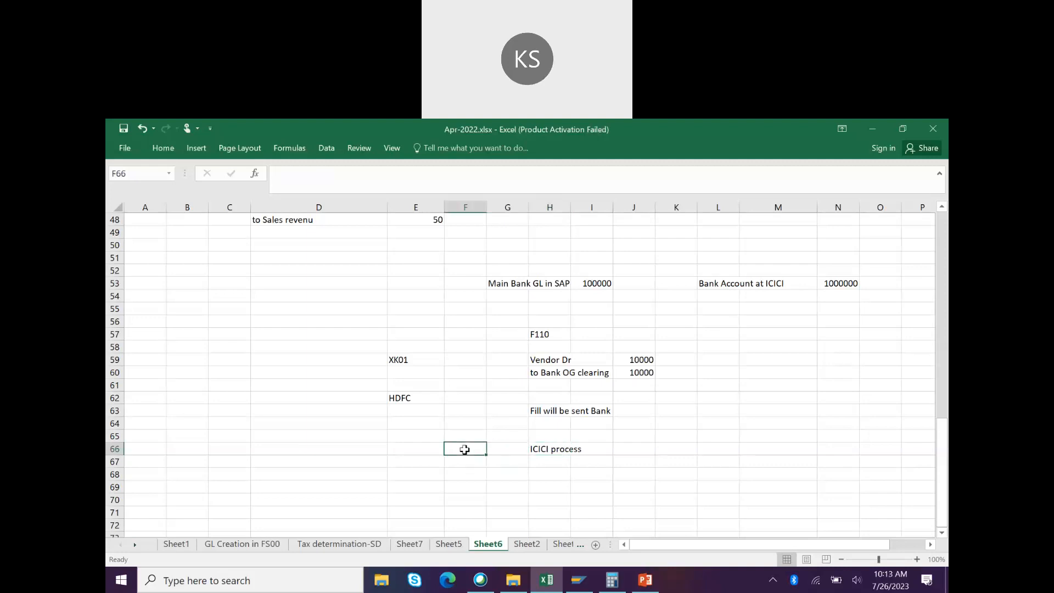
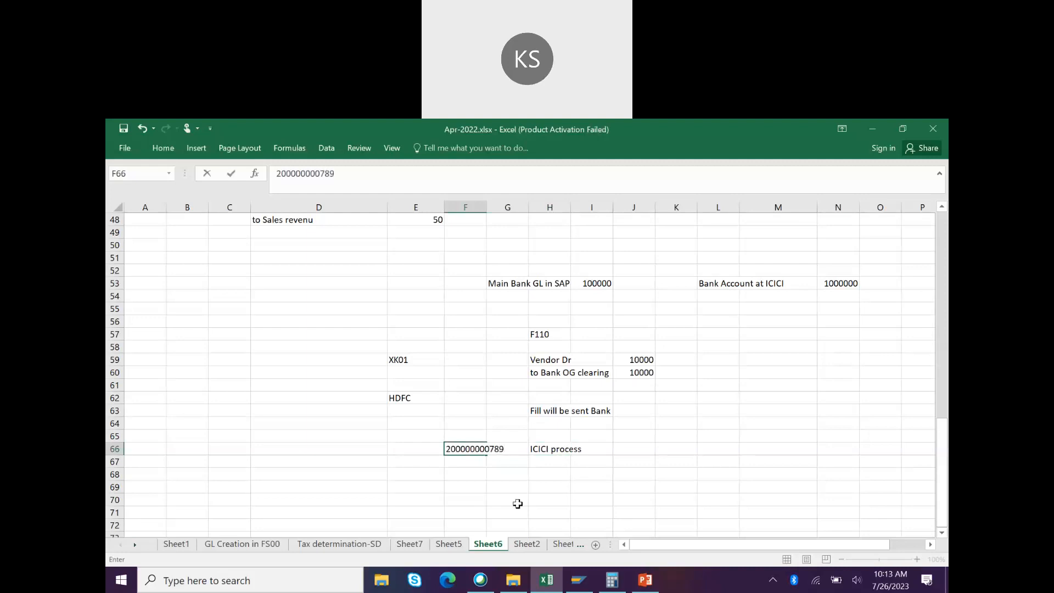
Step: Type an account number in F66, copy it to L52 and widen column L
click(518, 502)
click(479, 451)
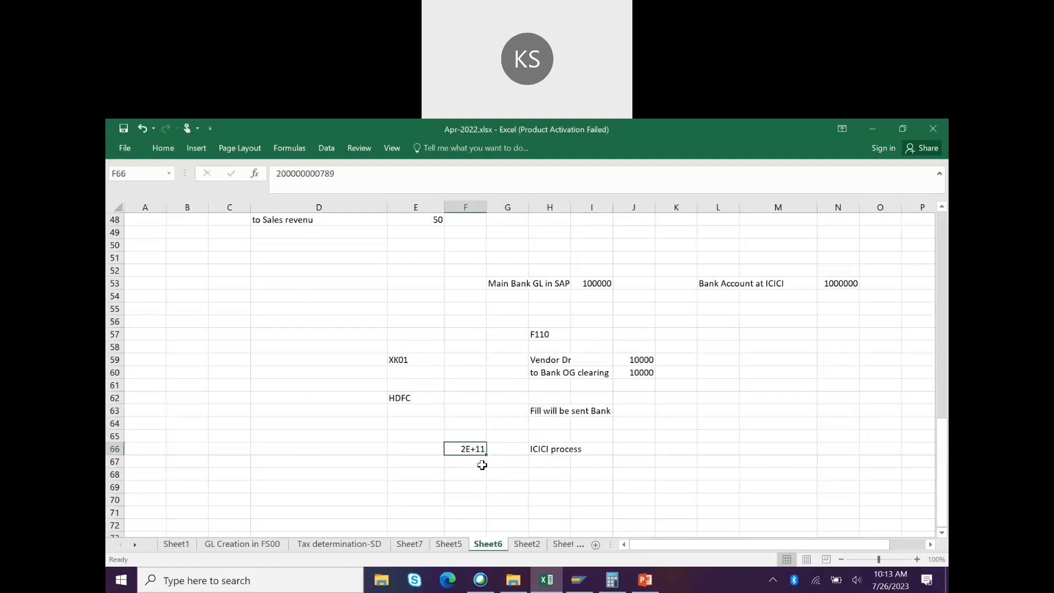
key(ctrl+c)
click(720, 271)
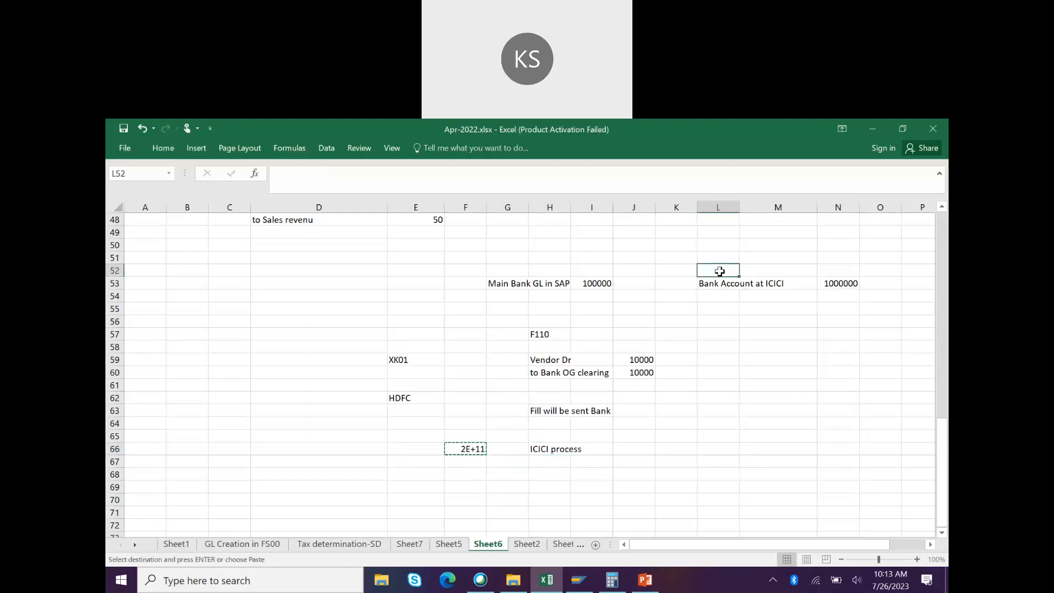
key(Return)
drag(741, 206, 804, 206)
key(Delete)
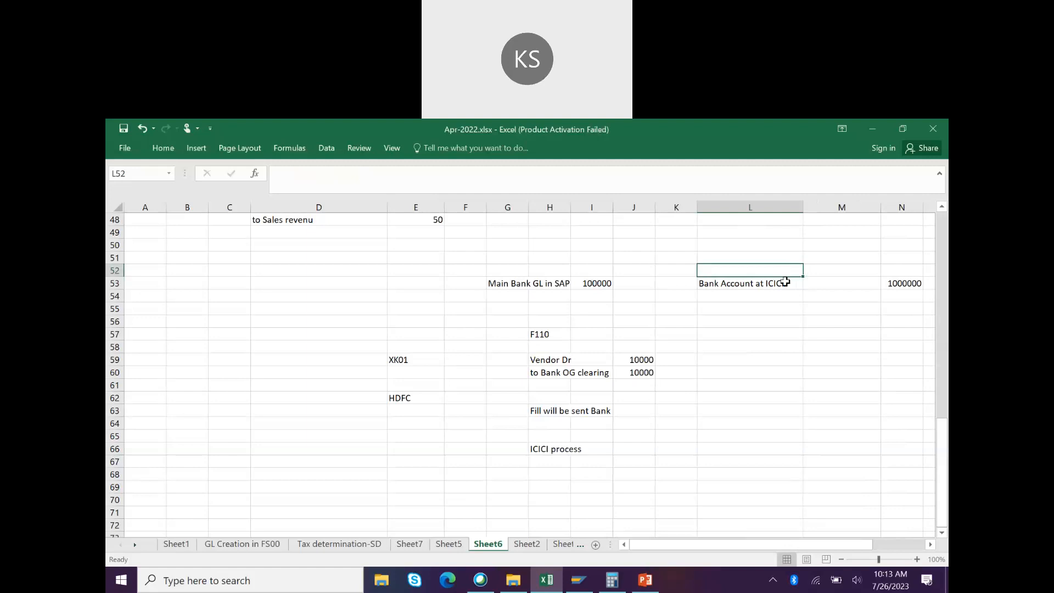
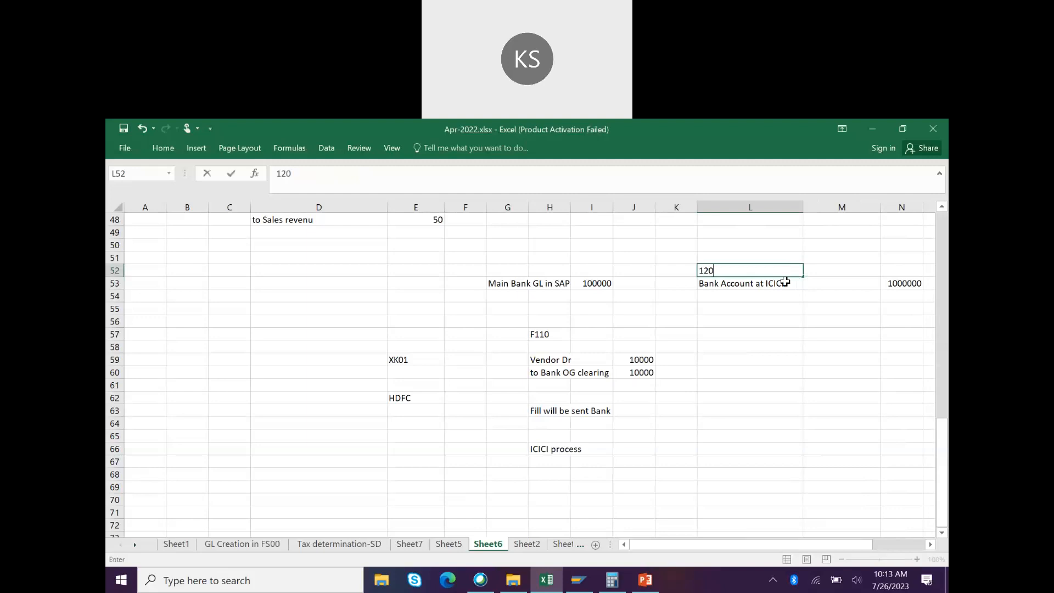
Step: Retype the ICICI bank account number in L52 and narrow column M
key(Return)
click(784, 270)
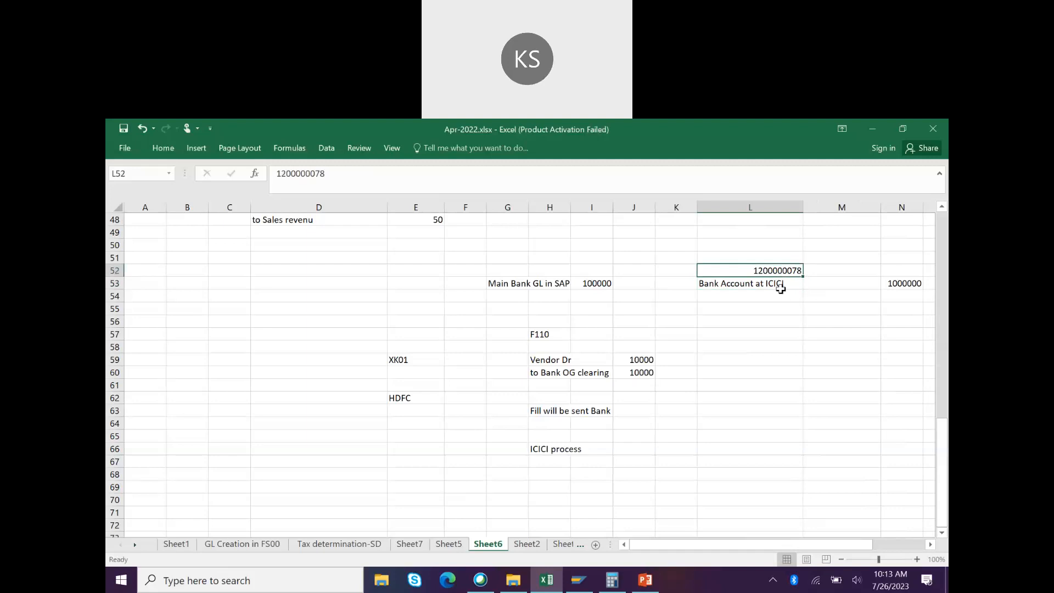
drag(880, 208, 856, 212)
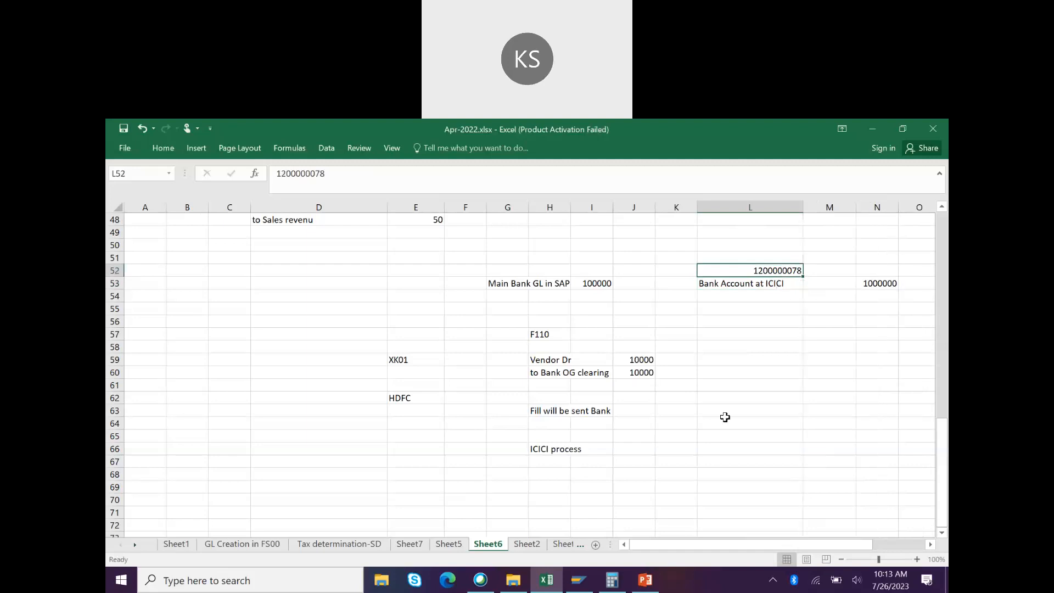
click(539, 448)
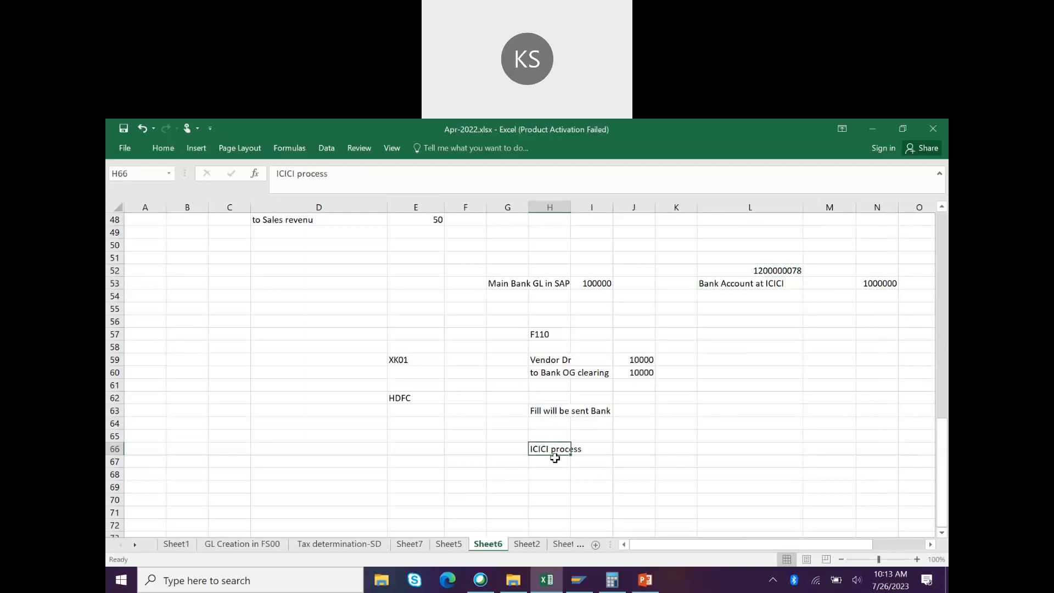
click(396, 372)
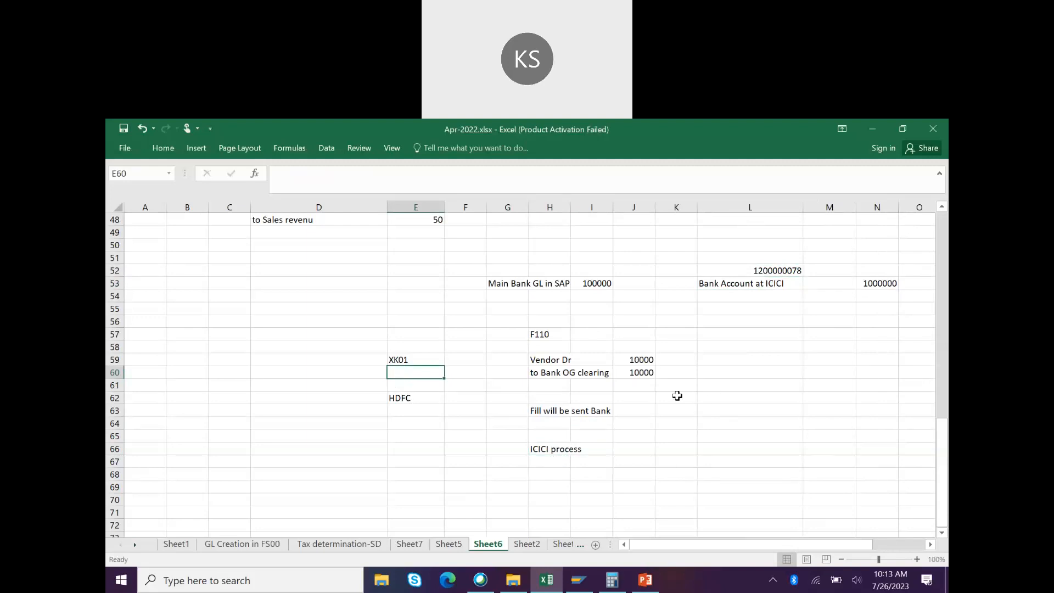
Step: Enter -10000 in N55 and 90000 in N56 below the 1000000 ICICI balance
click(861, 273)
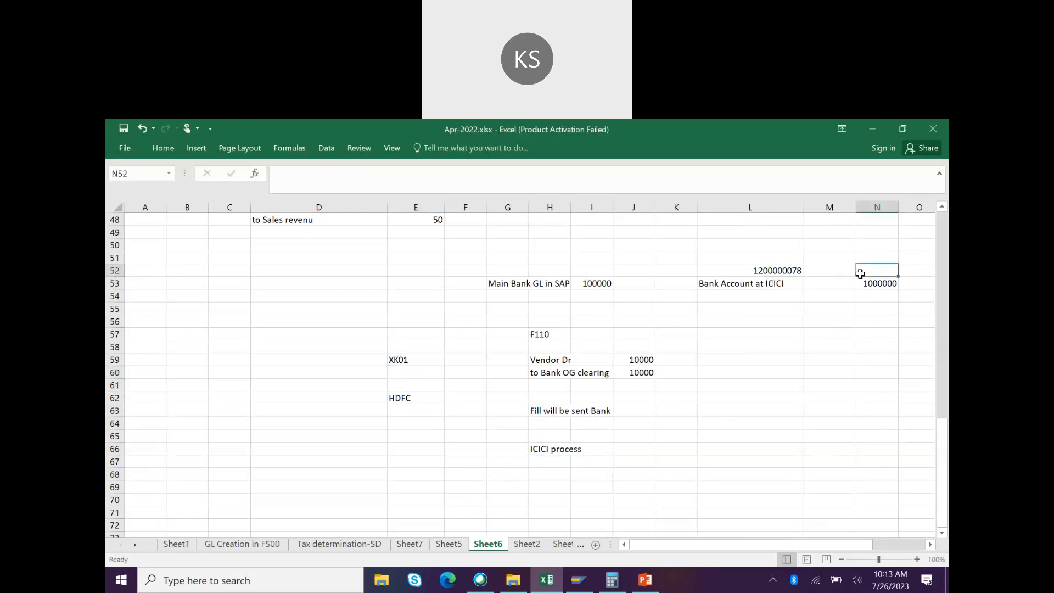
click(876, 306)
text(-10000)
key(Return)
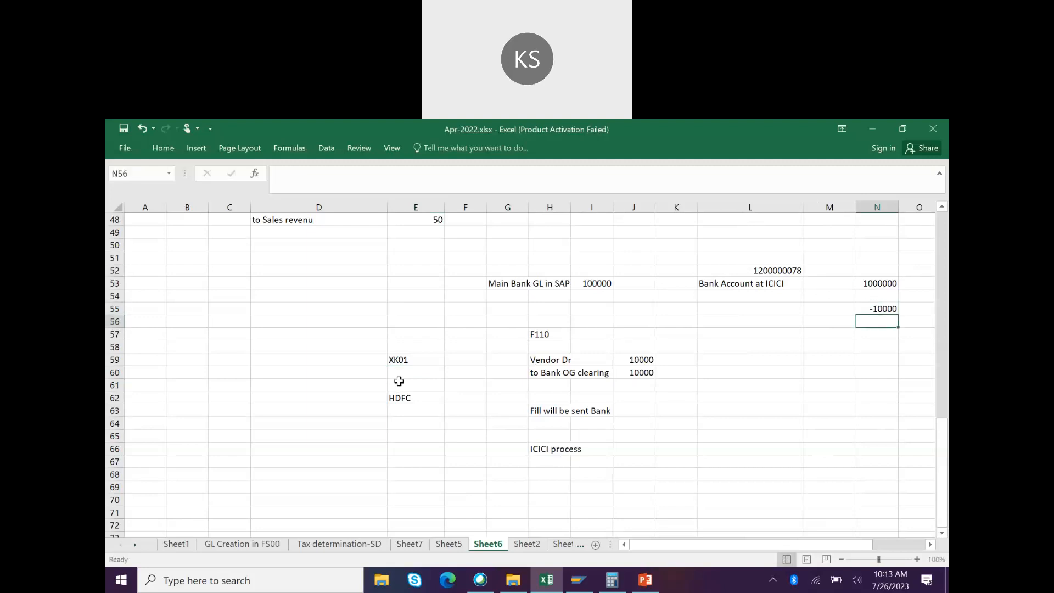
text(9)
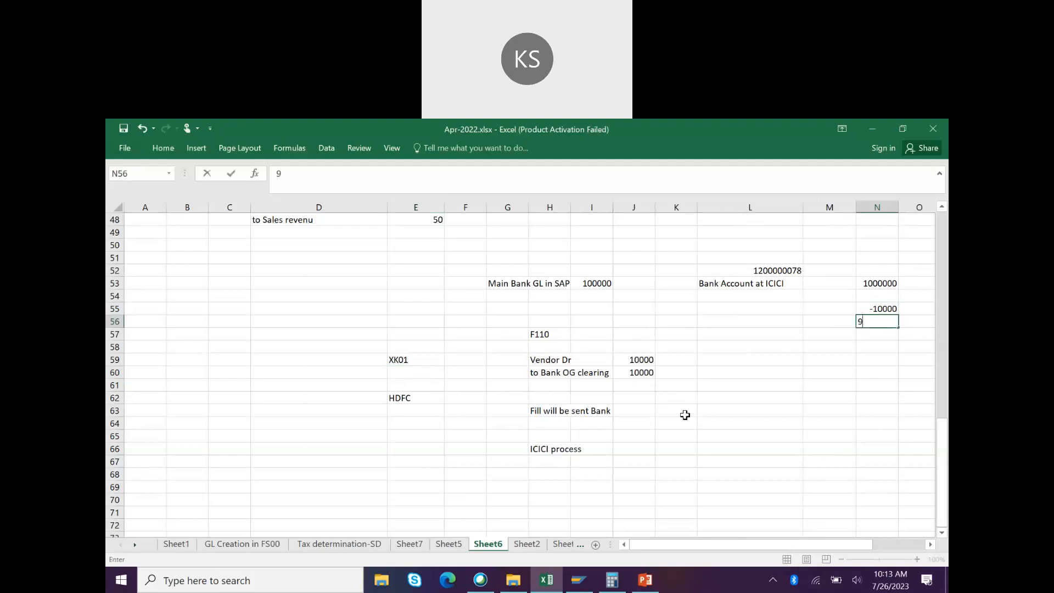
text(0000)
click(686, 461)
click(884, 323)
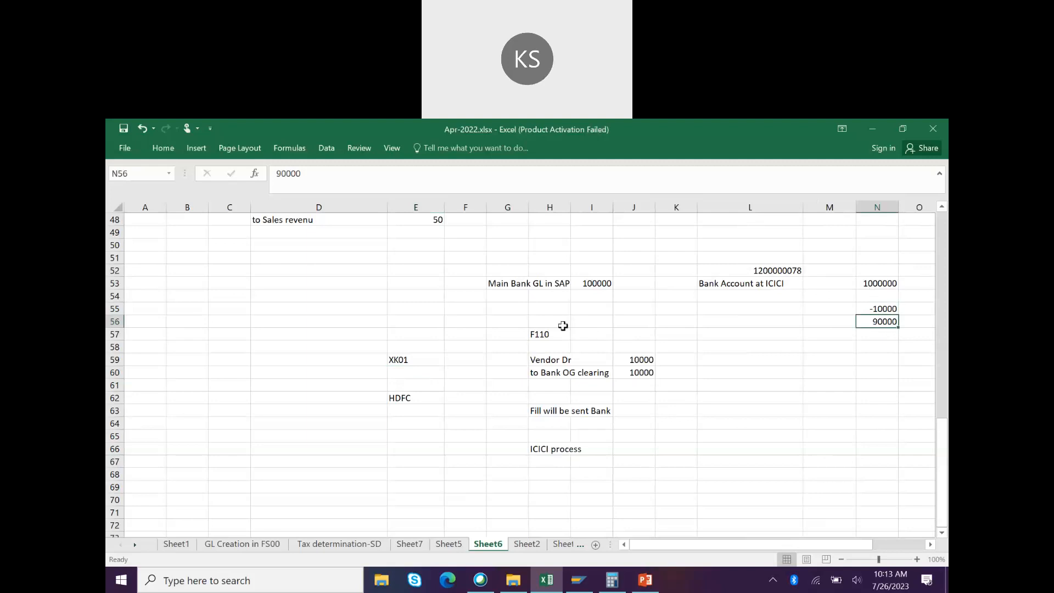
click(741, 448)
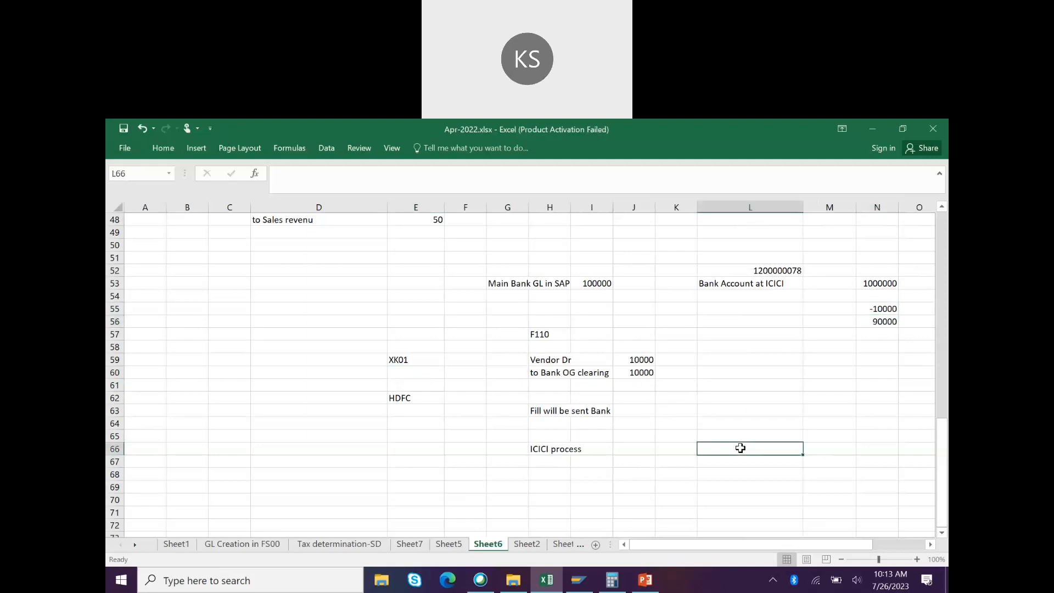
Step: Place the BRS heading in H69 under the ICICI process note, removing it from L66
text(BRS)
key(Up)
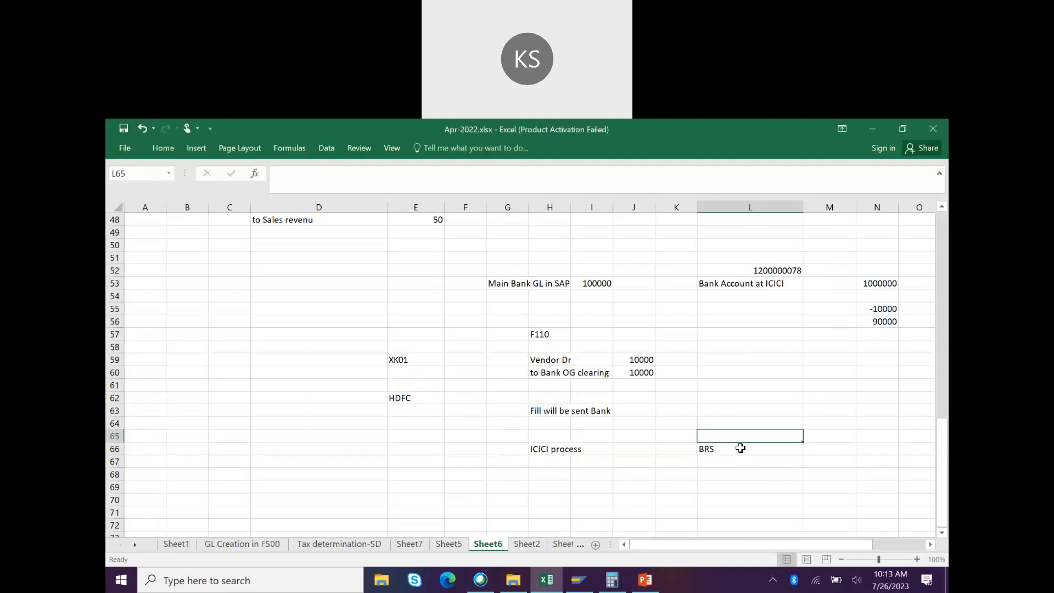
key(Down)
key(Down)
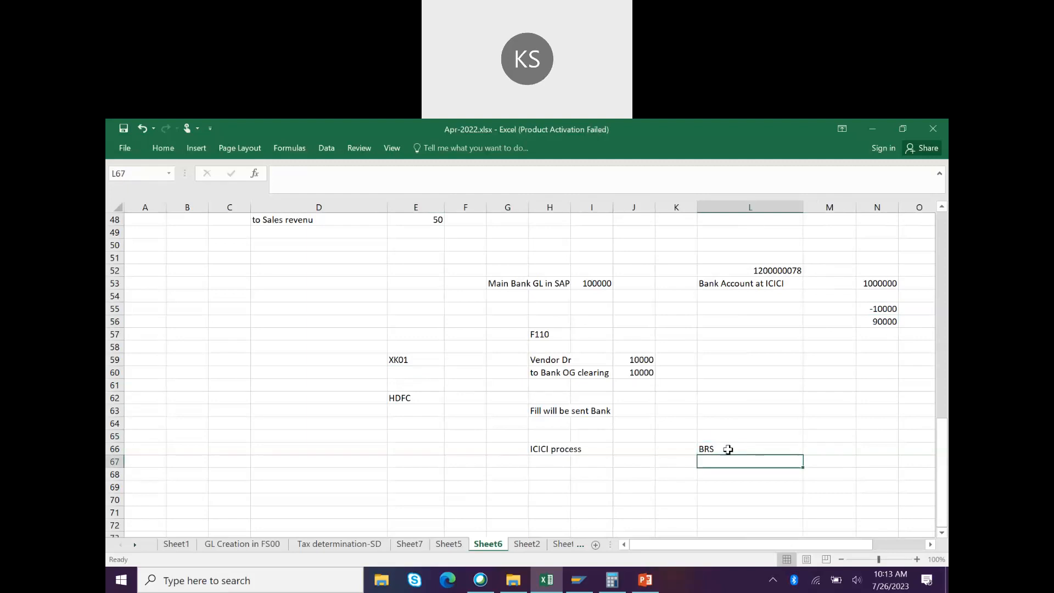
click(728, 450)
key(Delete)
click(543, 488)
text(BRS)
key(Return)
key(Return)
key(Down)
key(Up)
key(Up)
key(Down)
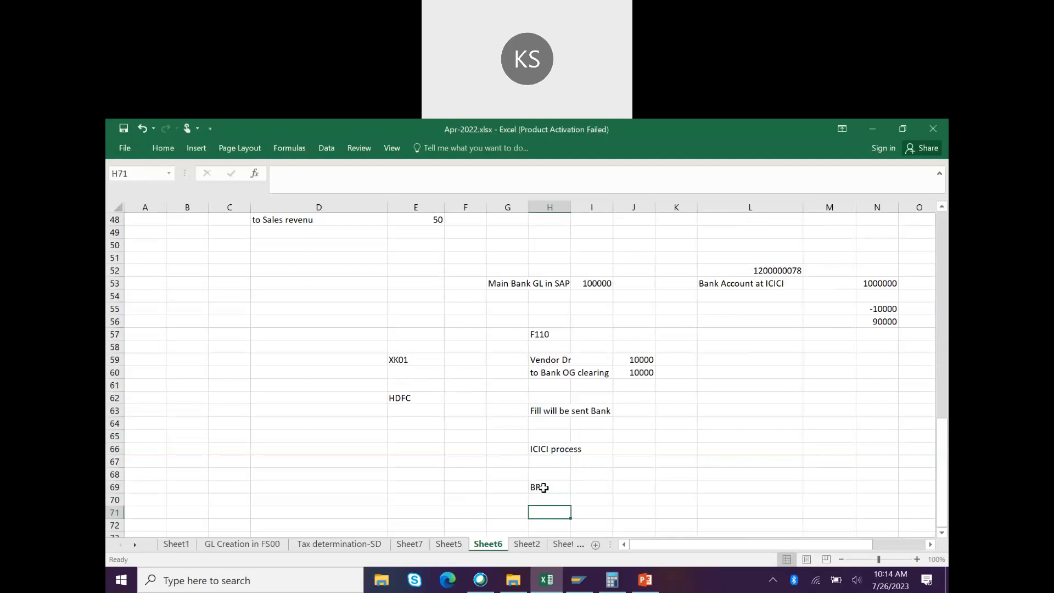
click(556, 374)
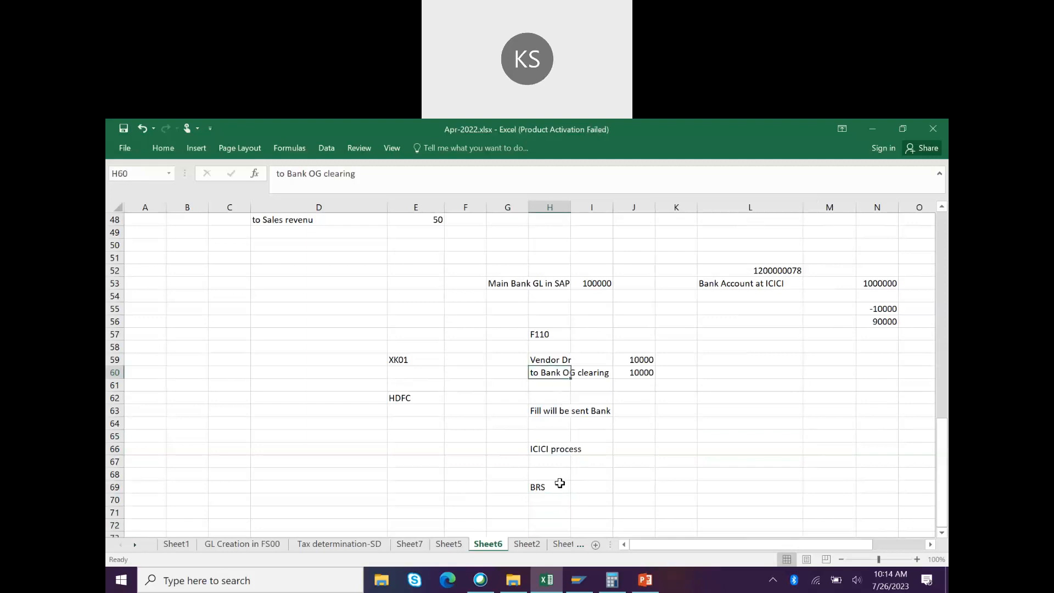
click(554, 512)
text(Bank)
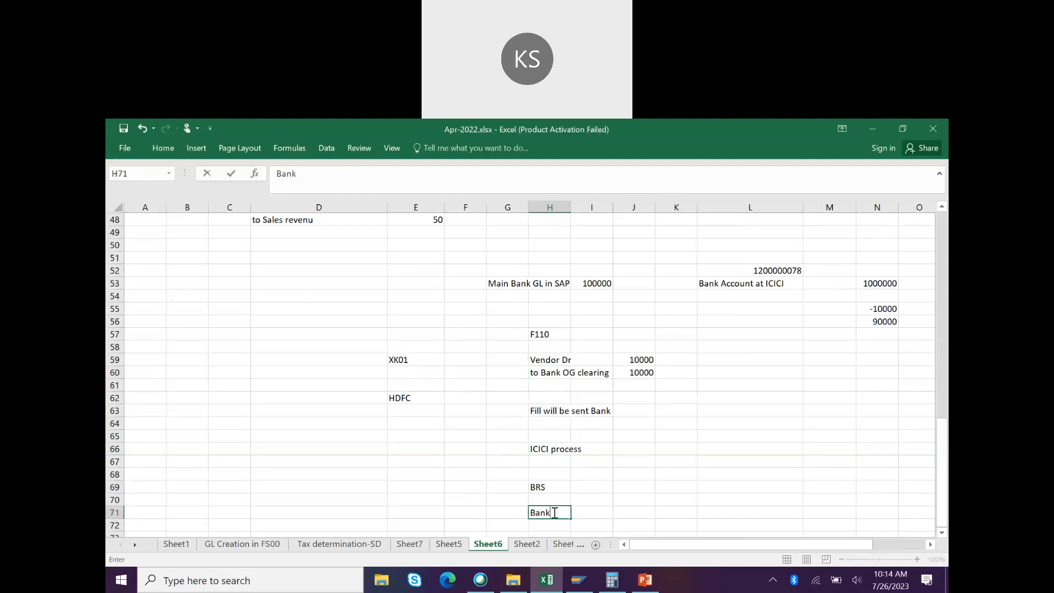
text( OG clearing Dr)
key(Return)
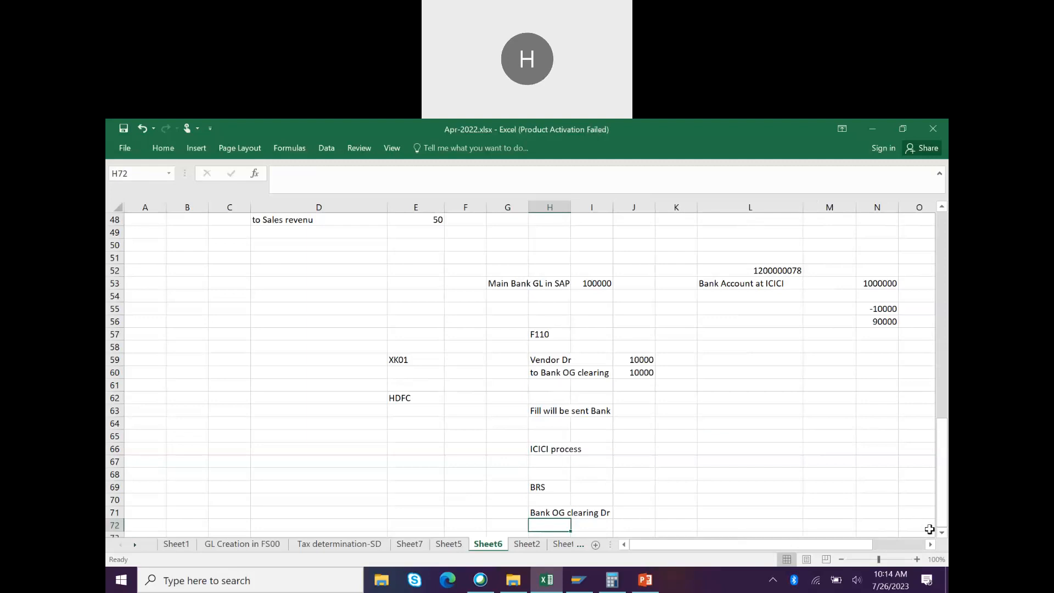
scroll(605, 516, down, 1)
text(to )
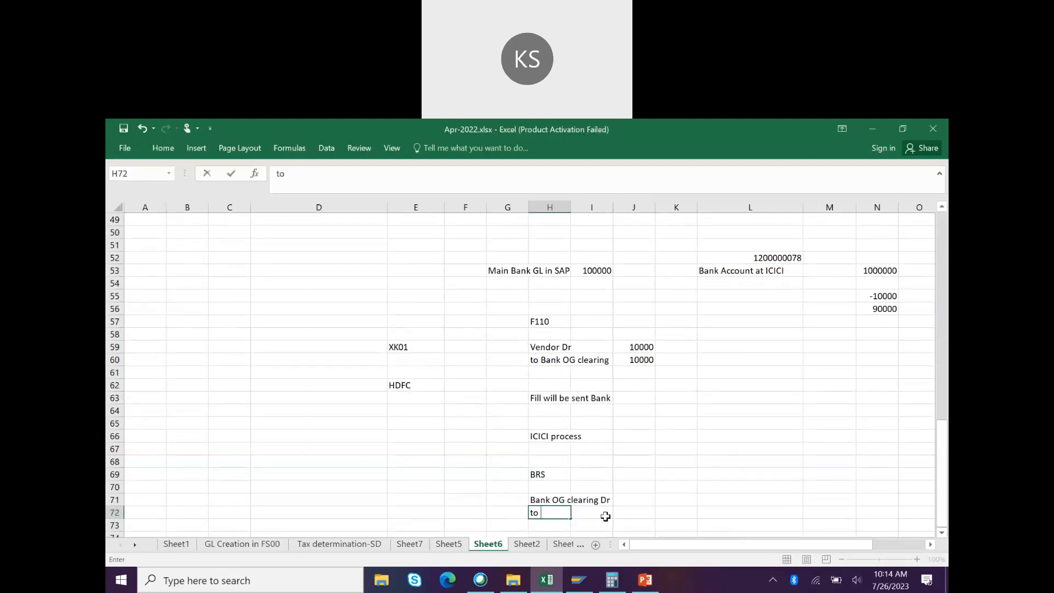
text(Main Bank GL)
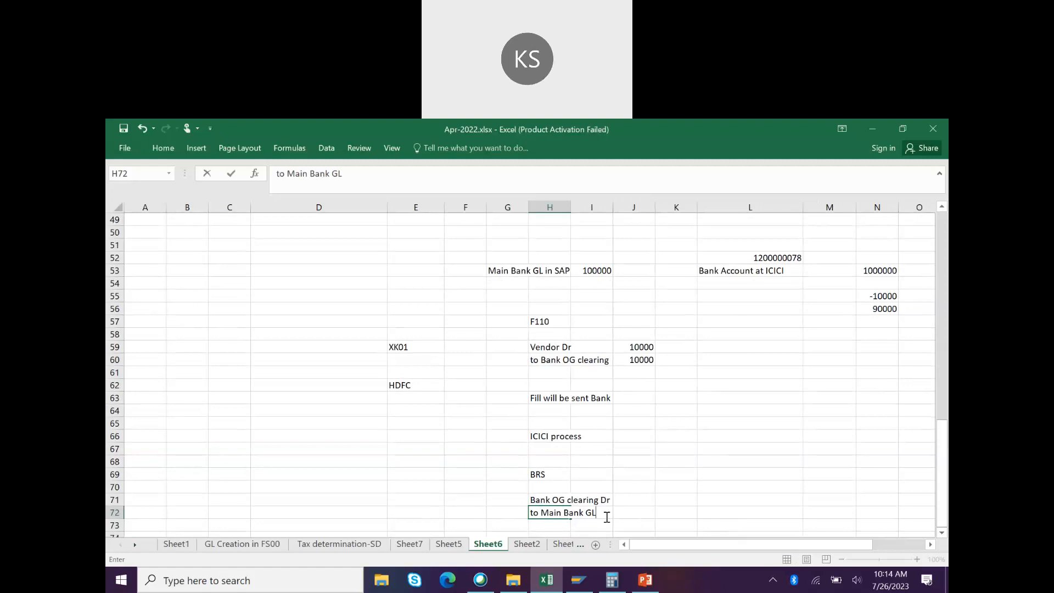
click(643, 508)
text(10,000)
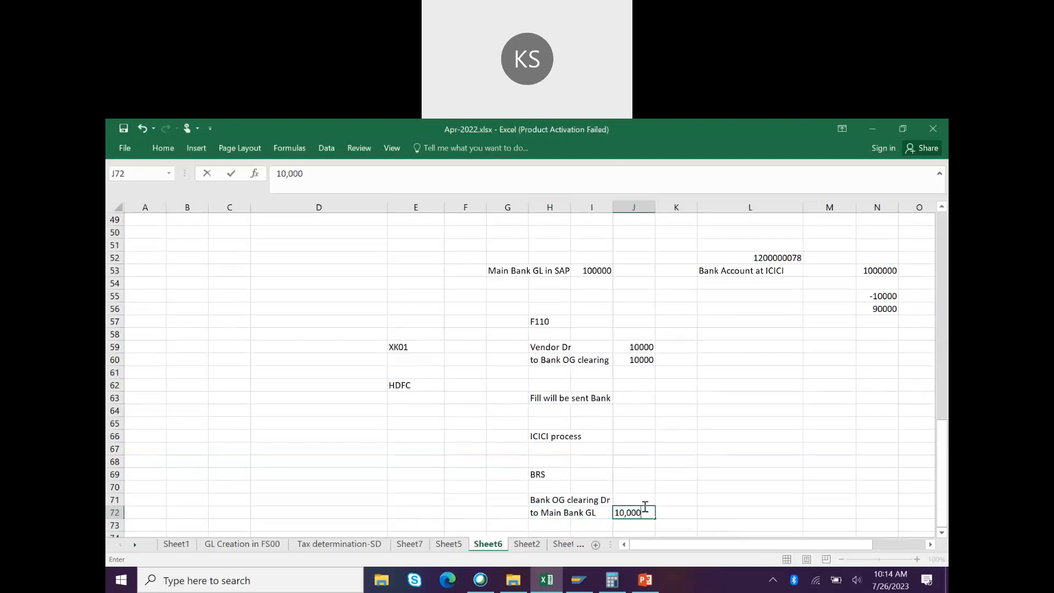
click(630, 500)
text(1)
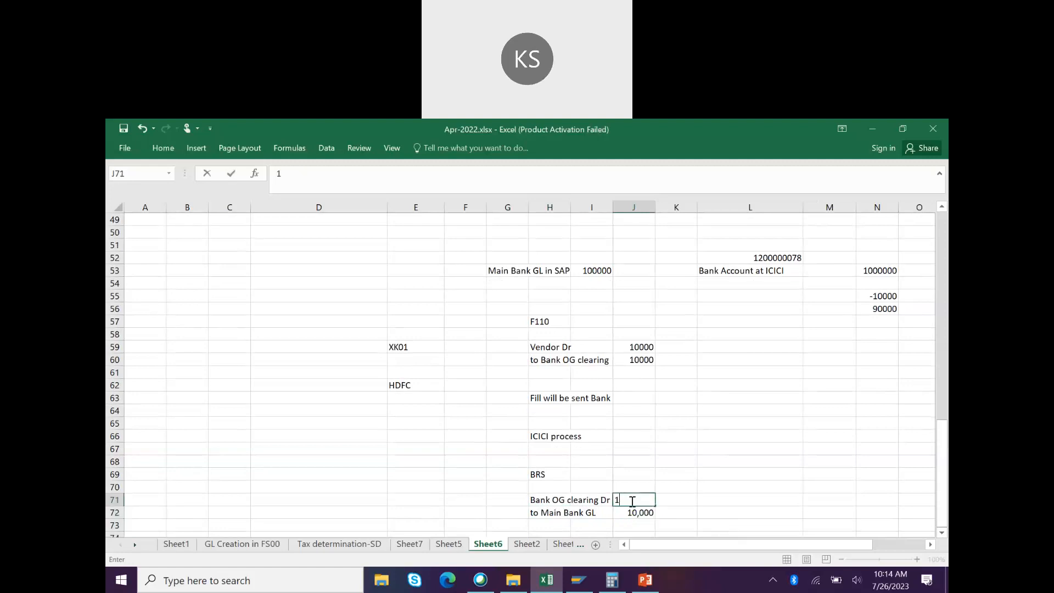
text(0,000)
click(727, 512)
text(10)
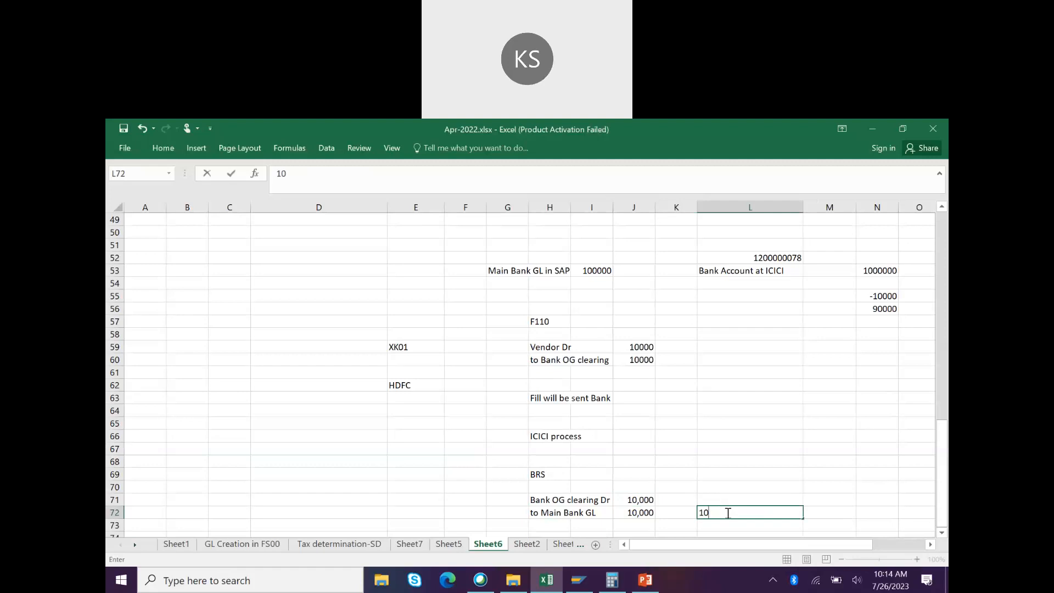
text(0000-10000)
key(Tab)
text(90000)
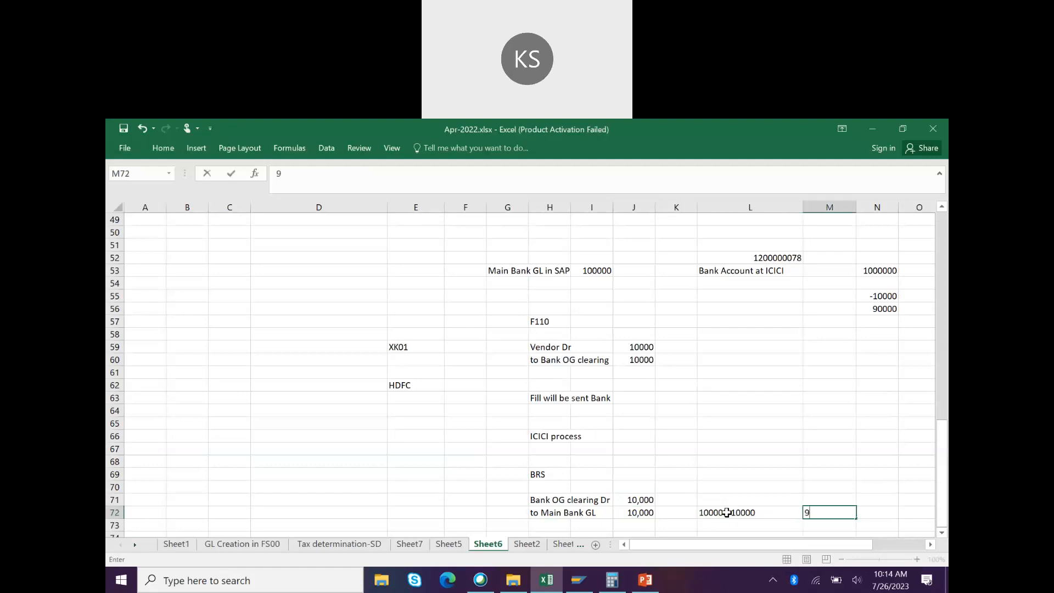
click(803, 395)
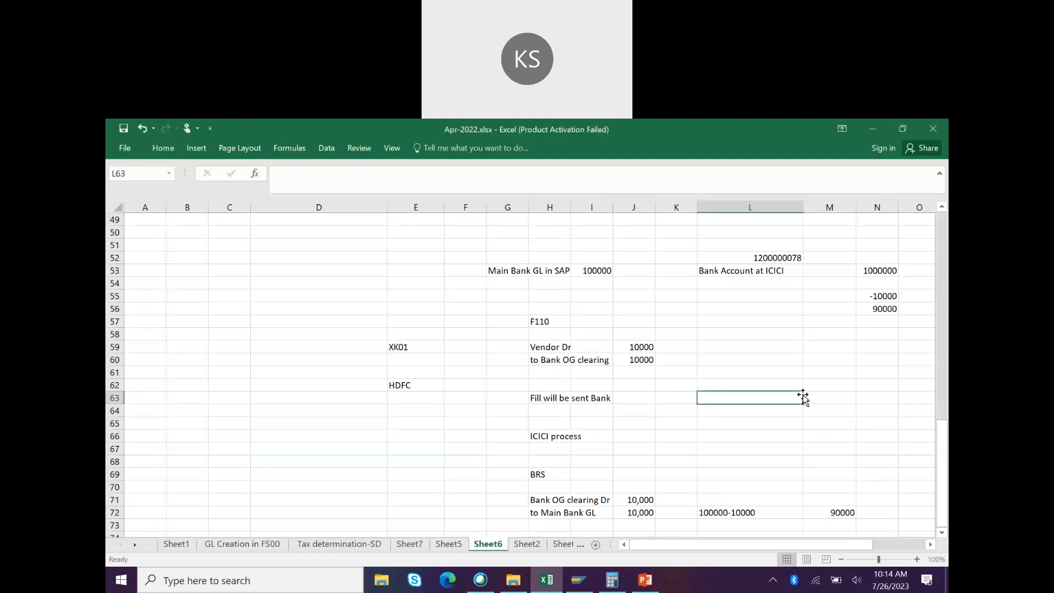
click(821, 513)
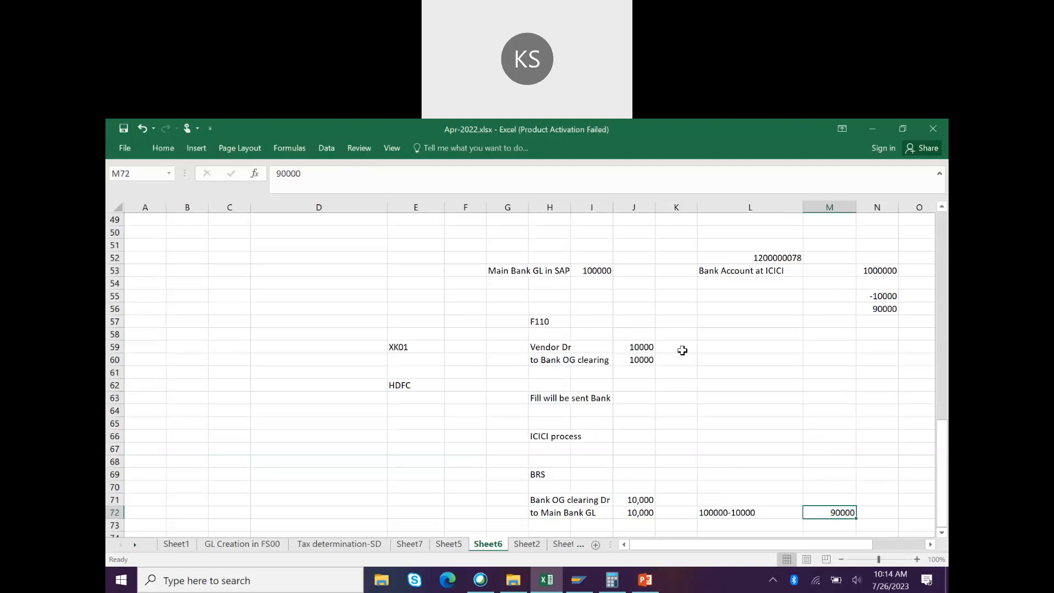
click(547, 436)
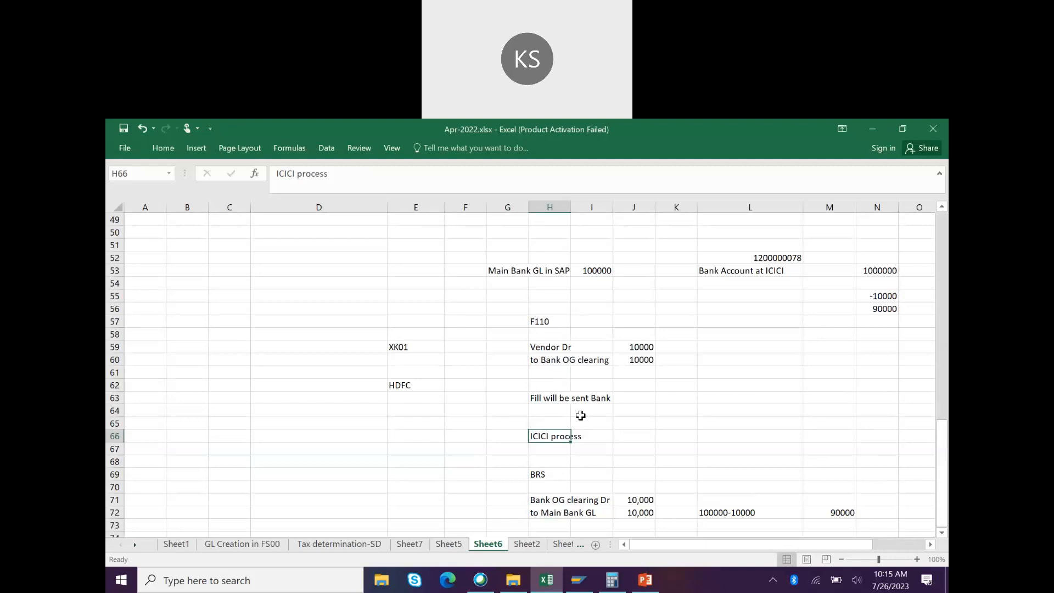
click(645, 579)
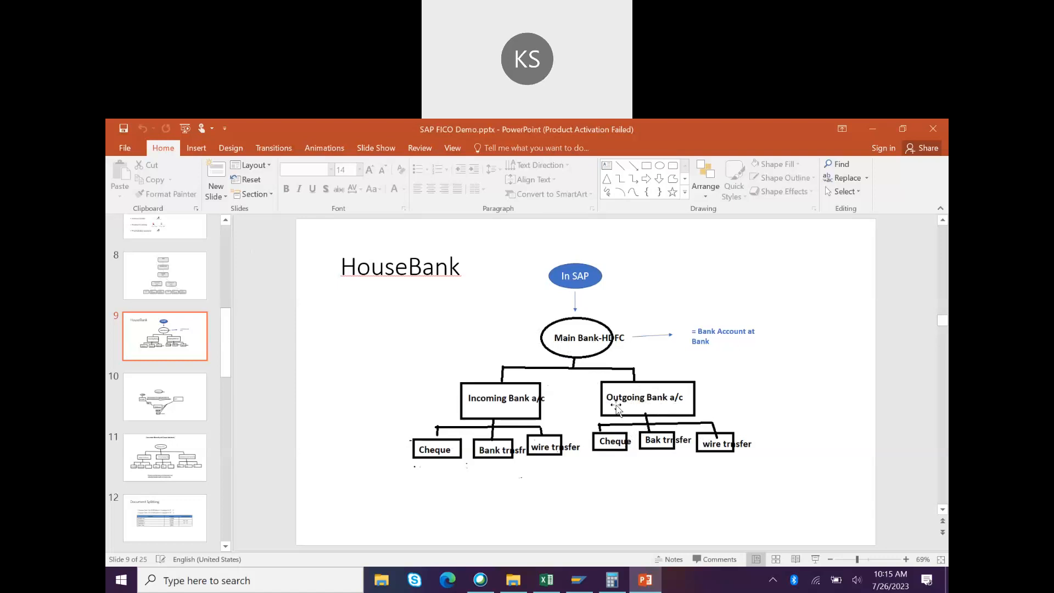
key(alt+Tab)
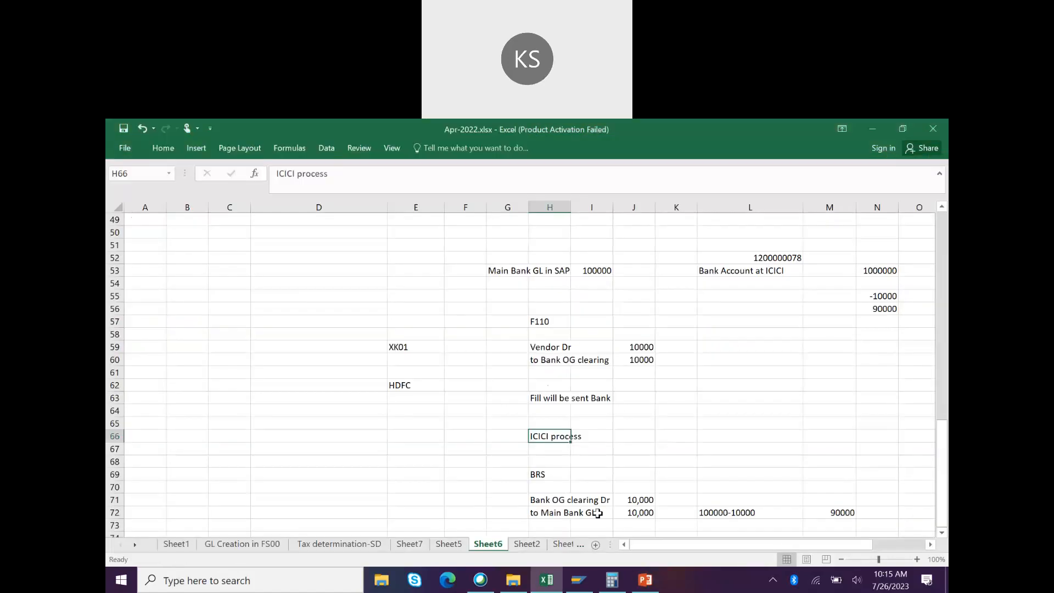
Step: Relabel H60 as 'to Bank Check OG clearing' and note GL 200011 in L60
double_click(556, 360)
text(Check)
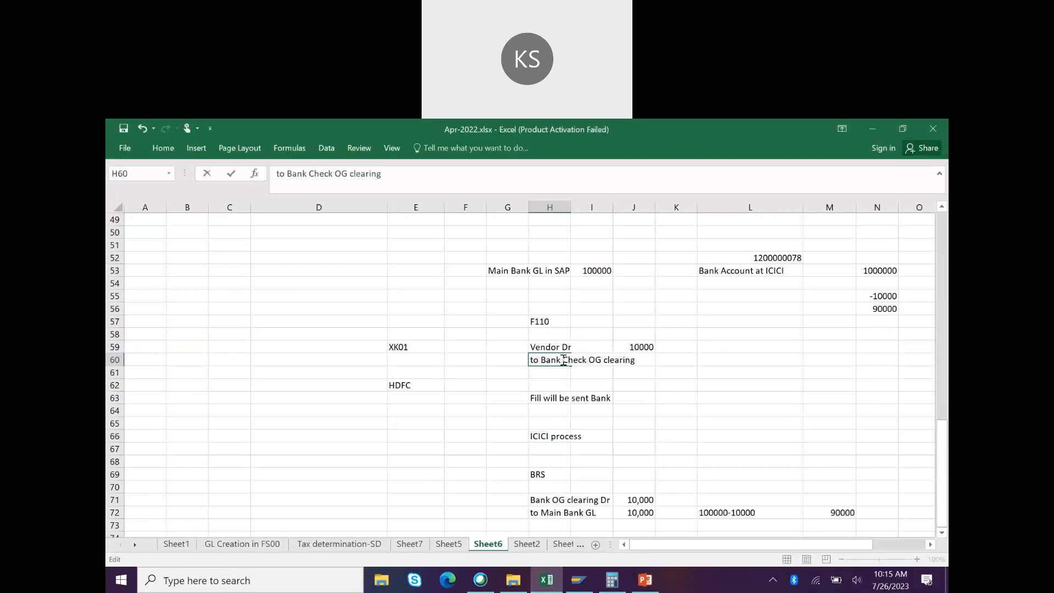
click(642, 409)
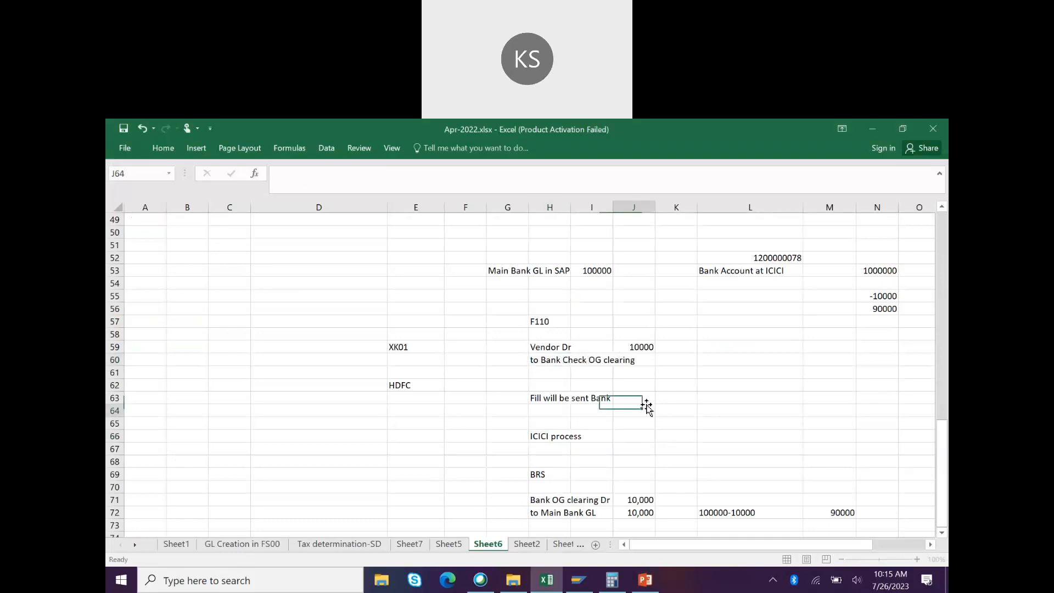
click(729, 363)
text(200011)
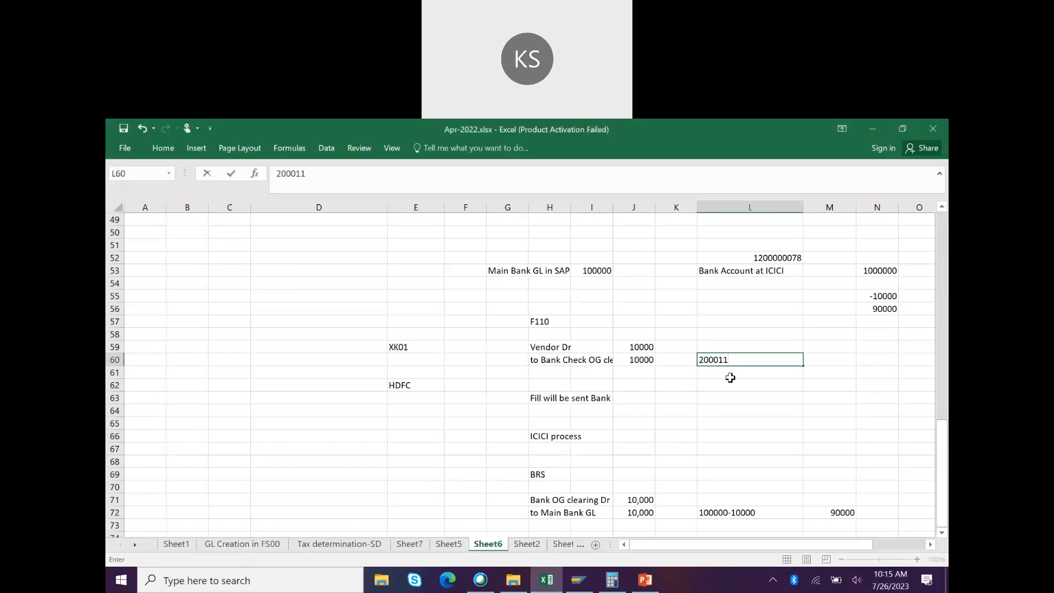
click(630, 373)
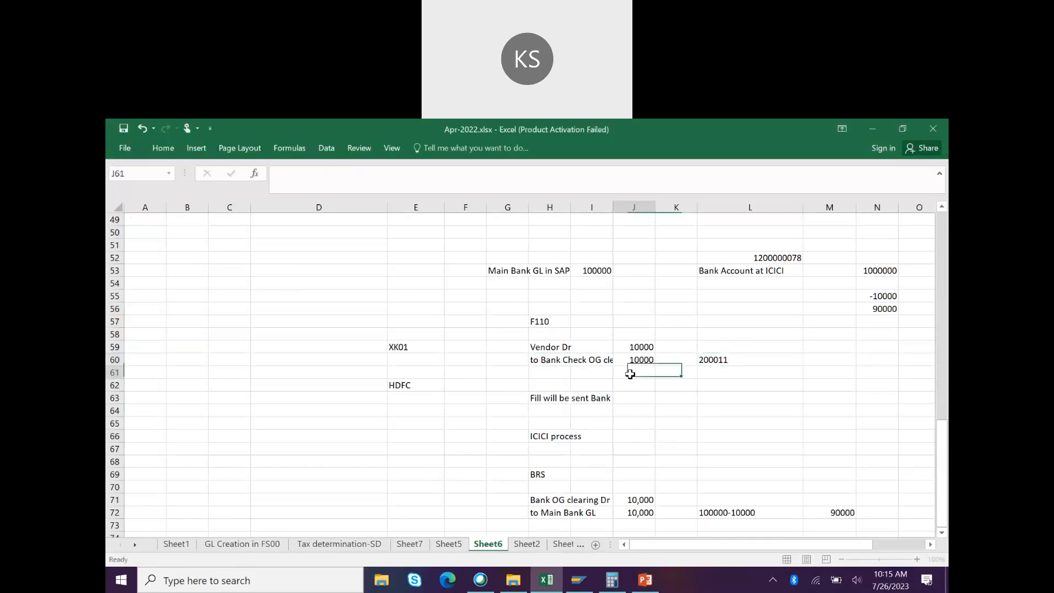
Step: Add a 'Bank OG claering' line in H61 with GL 200012 in L61
click(542, 372)
text(Bank)
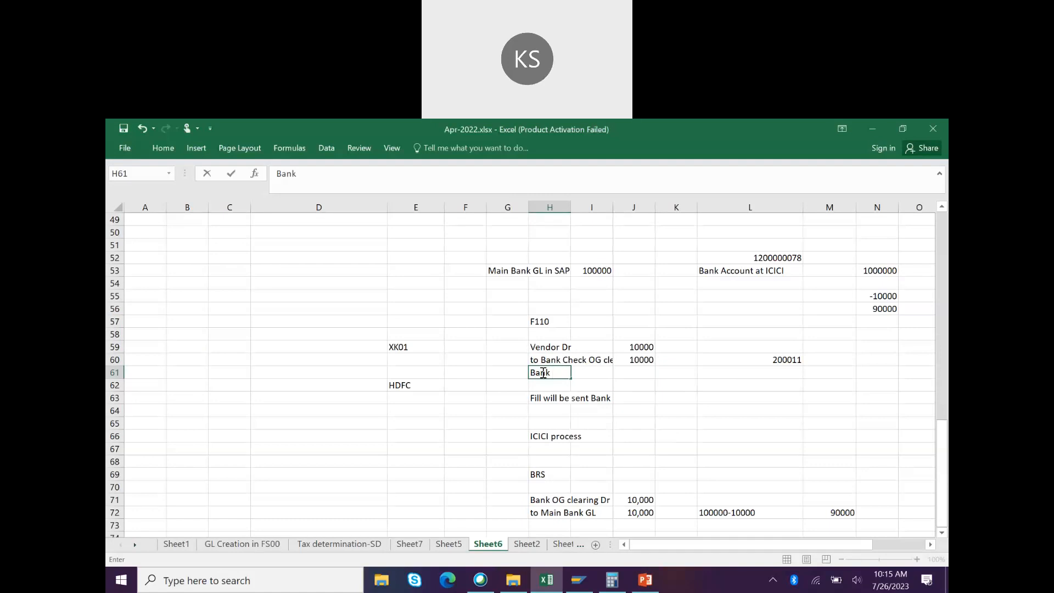
text( OG claering)
key(Tab)
key(Right)
key(Right)
key(Right)
text(200012)
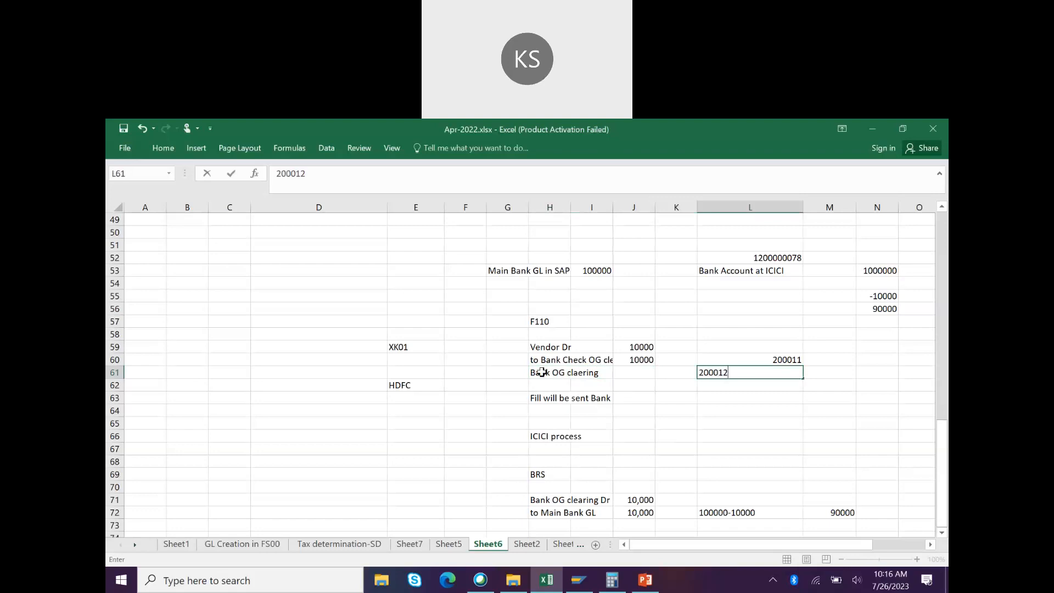
key(Return)
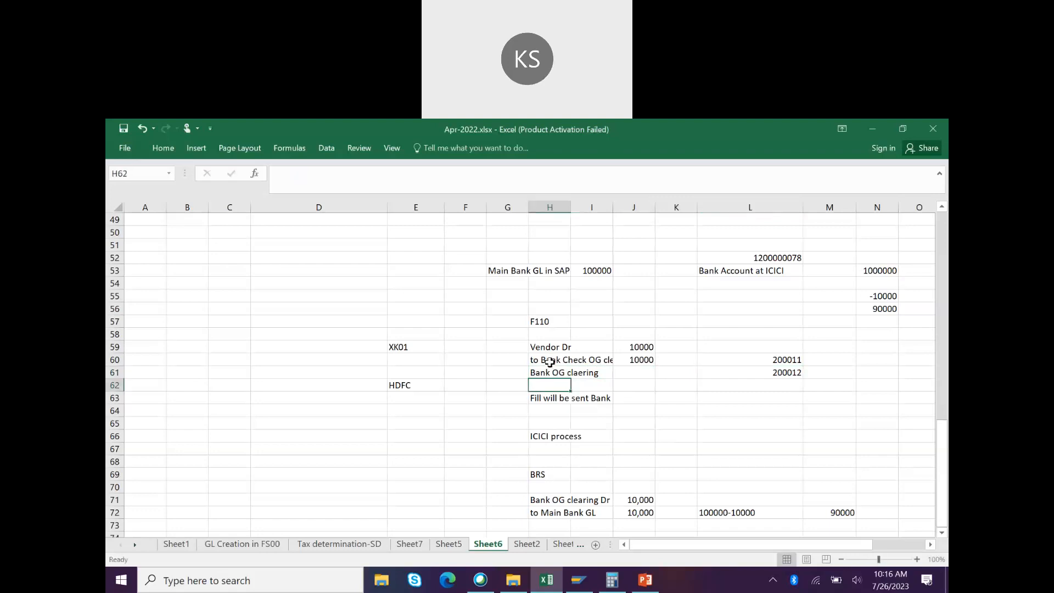
click(551, 362)
click(770, 356)
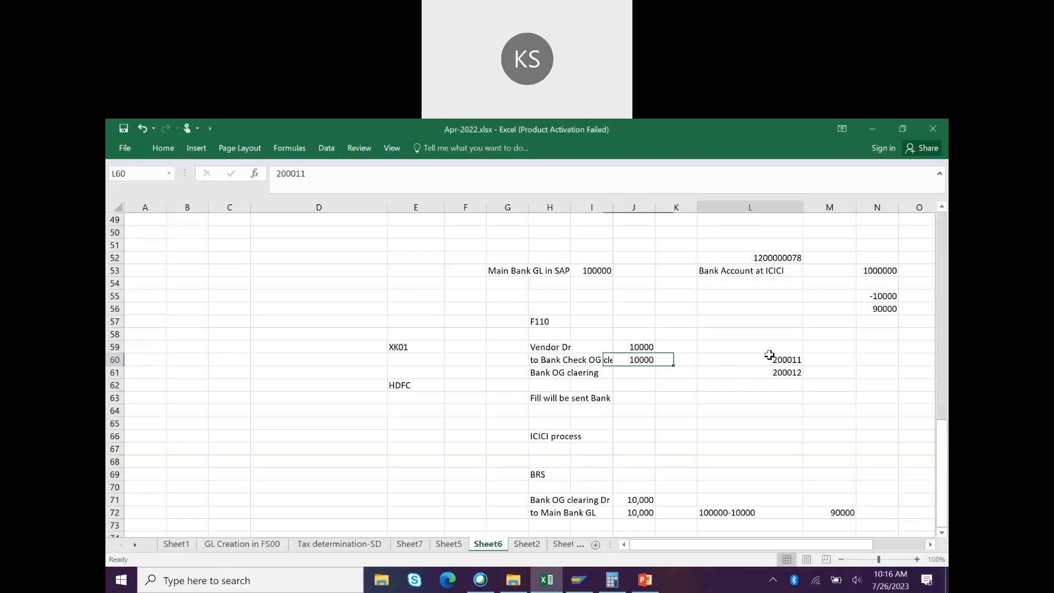
click(558, 376)
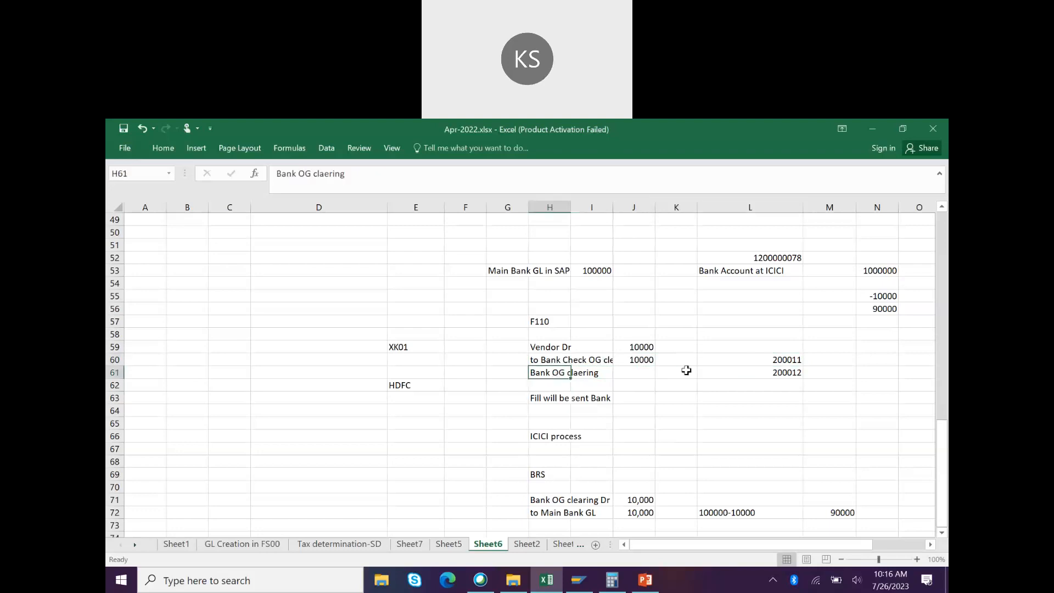
click(766, 372)
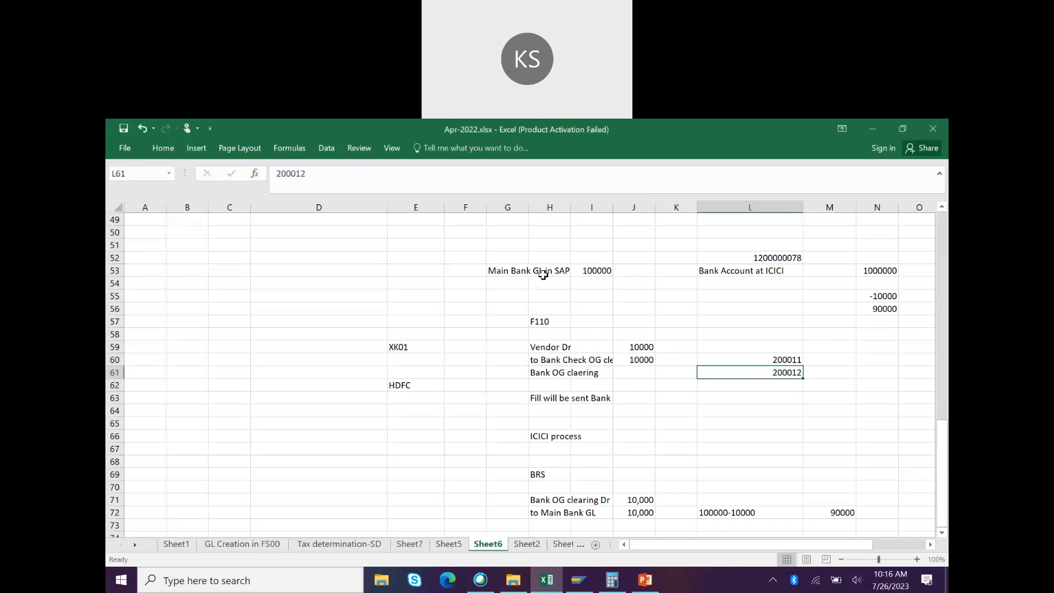
click(464, 271)
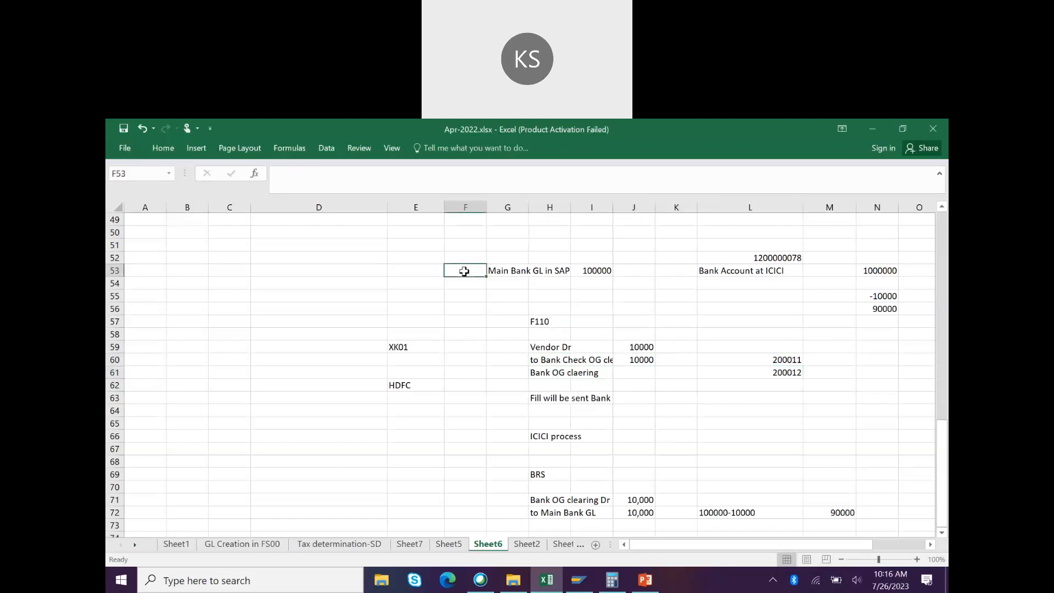
Step: Enter G/L number 2000010 in F53, clearing the trial values typed in F56 and F57
text(2000)
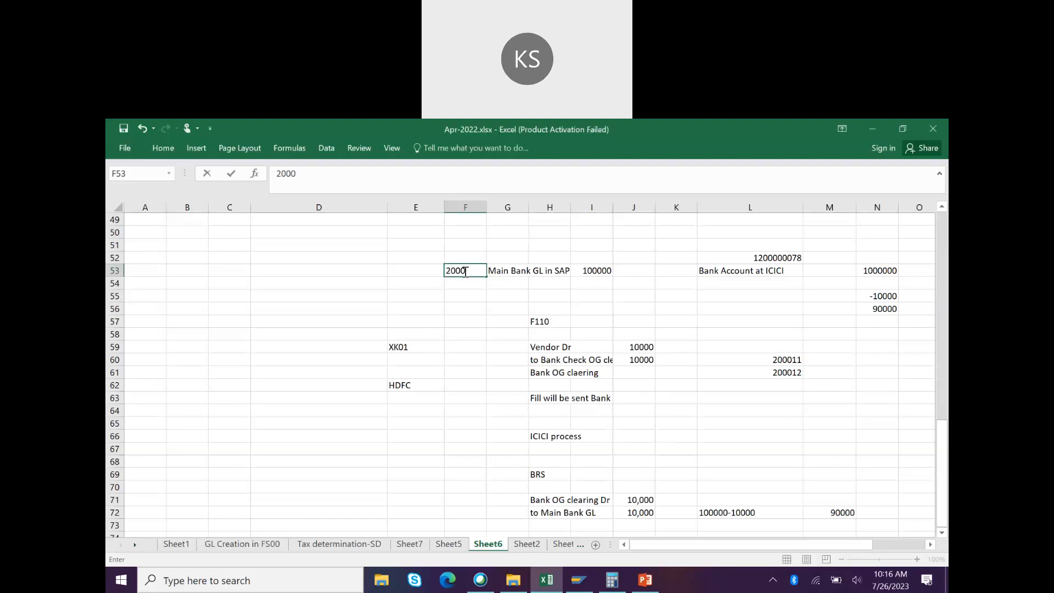
text(010)
click(466, 308)
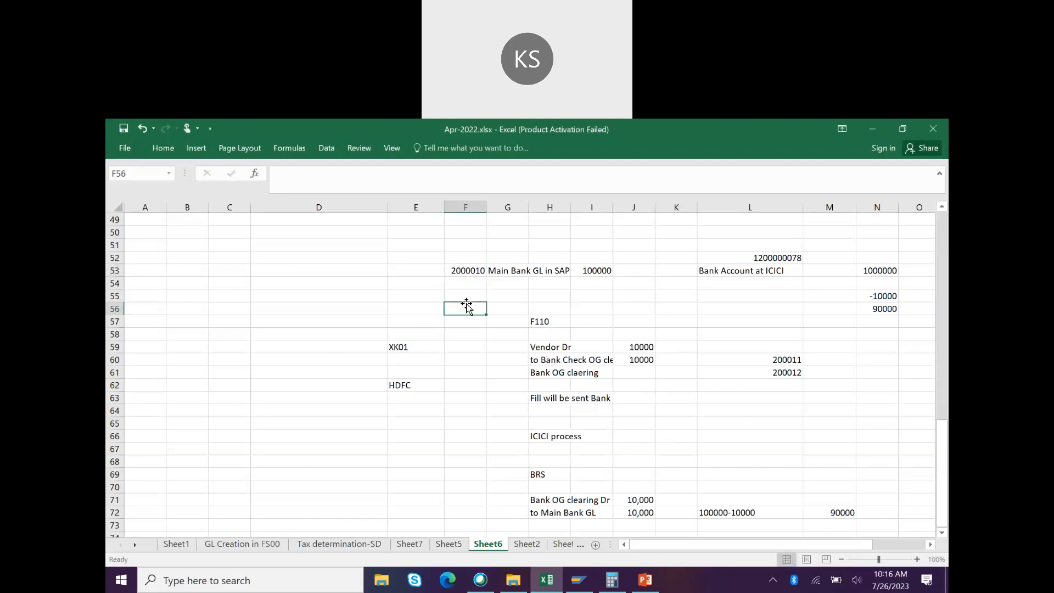
text(2000000)
key(Return)
text(200020)
key(BackSpace)
key(BackSpace)
key(BackSpace)
key(BackSpace)
key(BackSpace)
key(BackSpace)
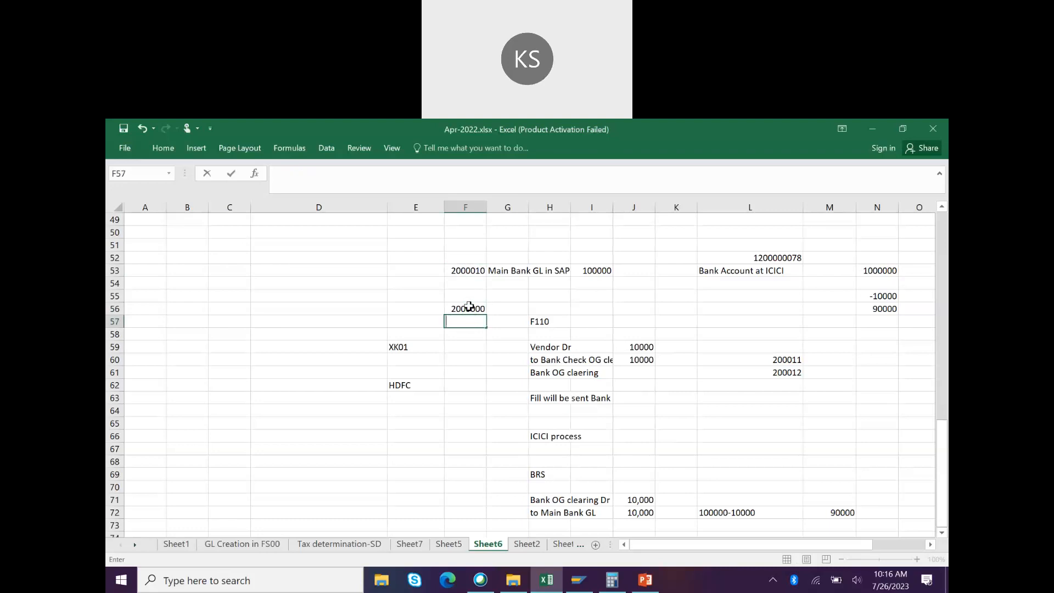
click(468, 306)
key(Delete)
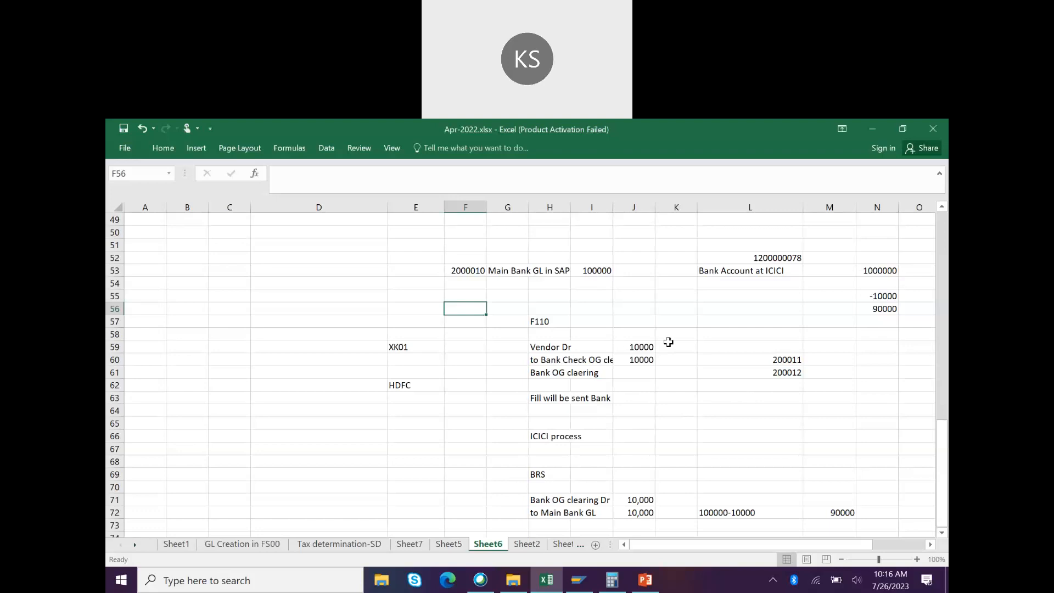
click(499, 270)
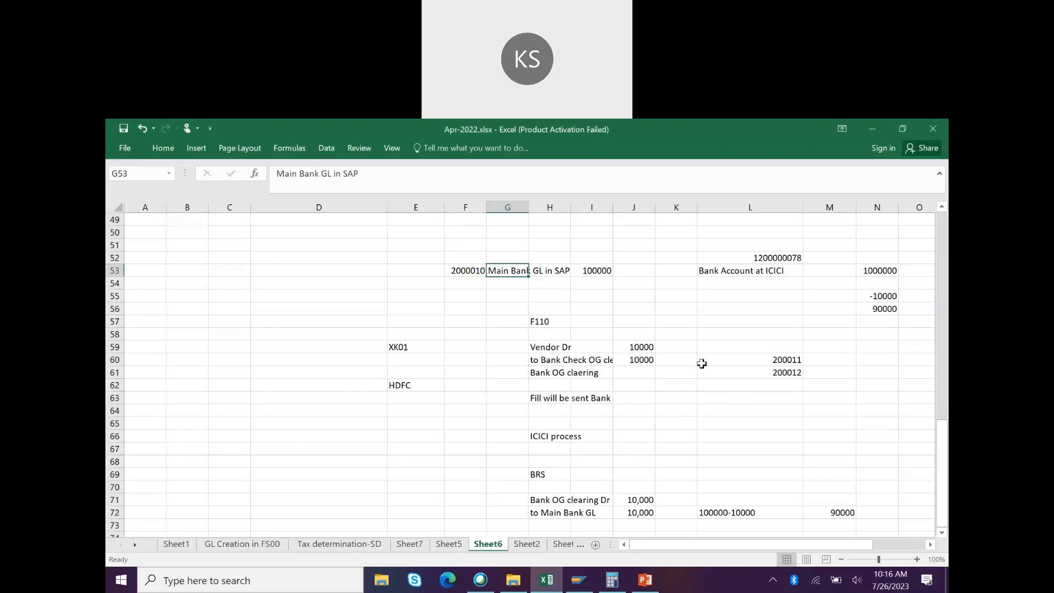
click(641, 590)
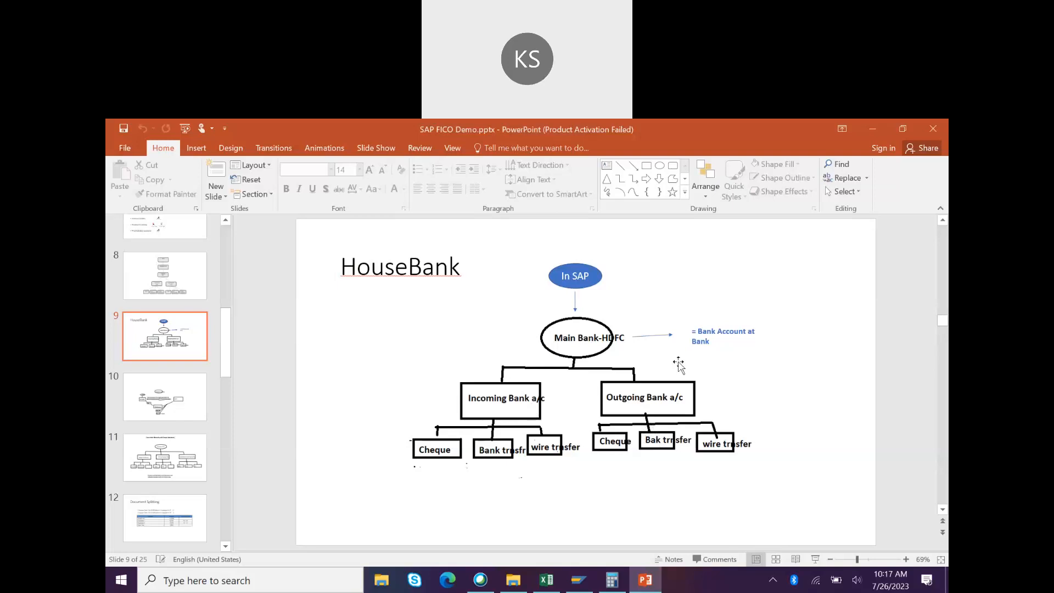
click(707, 346)
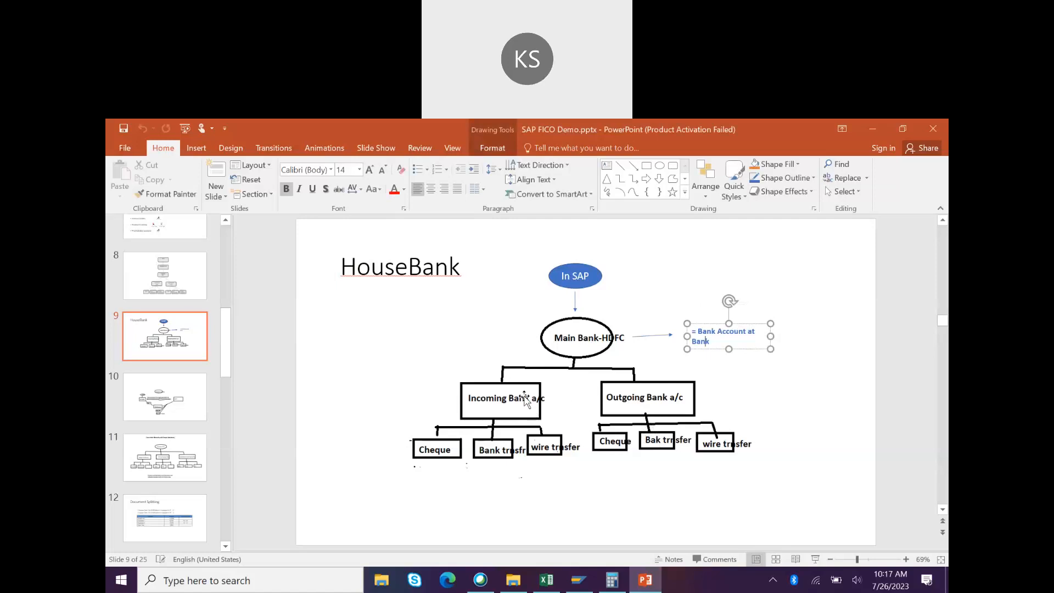
click(692, 371)
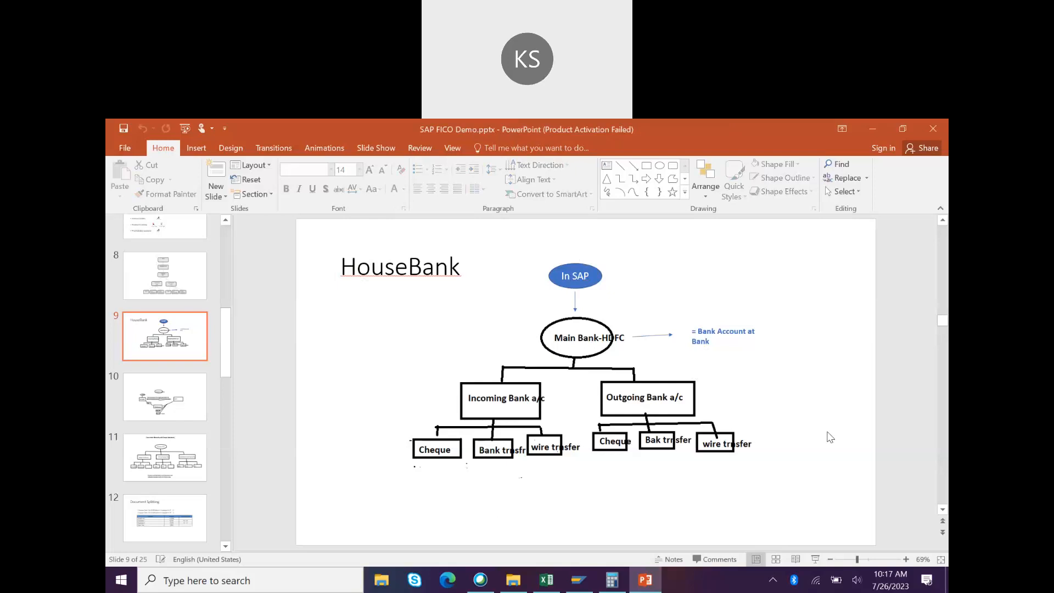
click(509, 417)
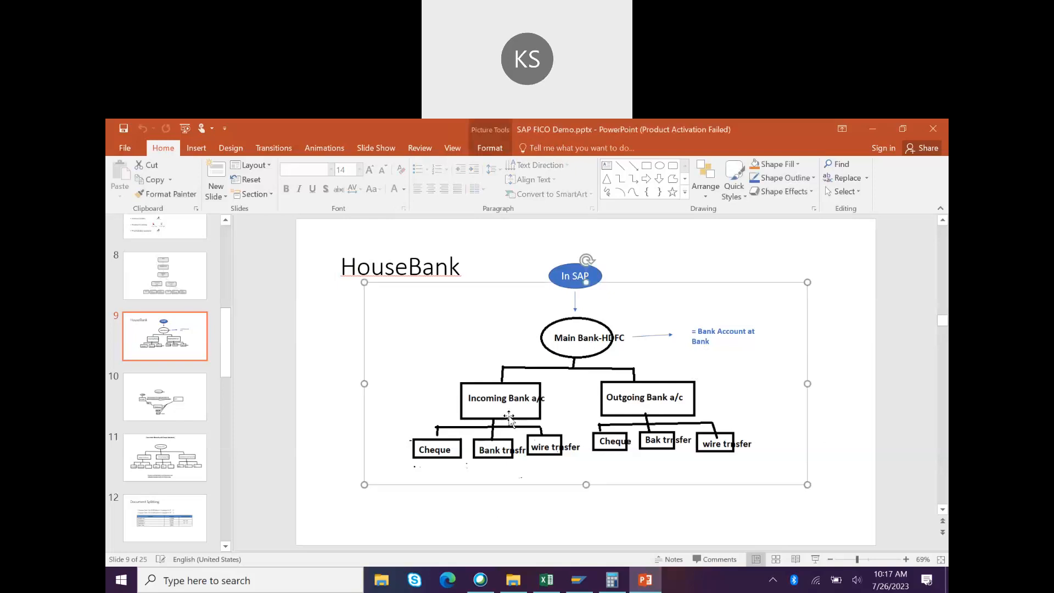
key(alt+Tab)
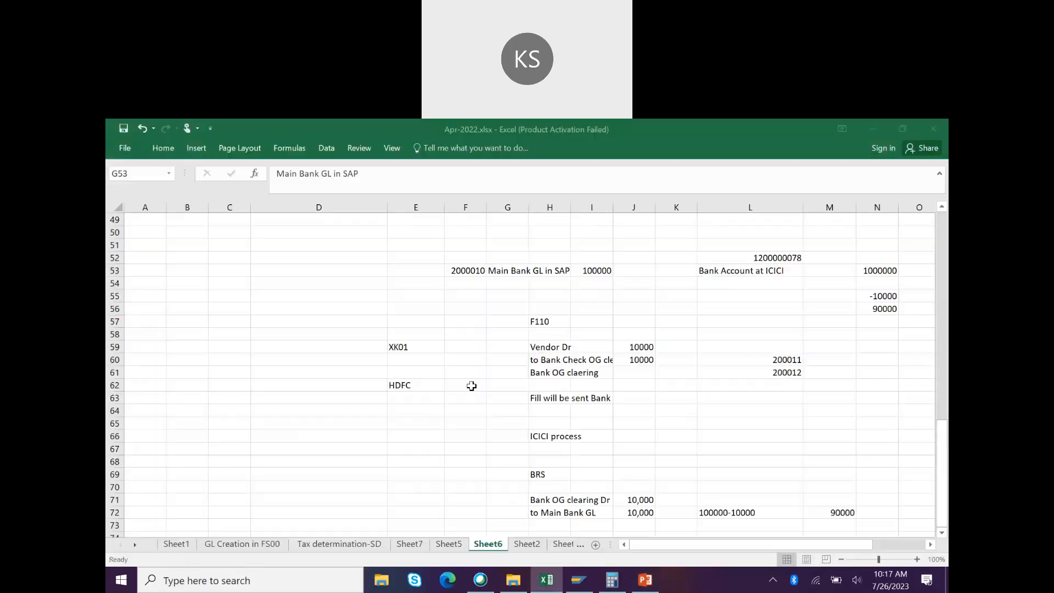
Step: Enter 'Bank Incoming Dr' and 'TO customer' in D60:D61, with 10000 in C60 and C61
click(253, 360)
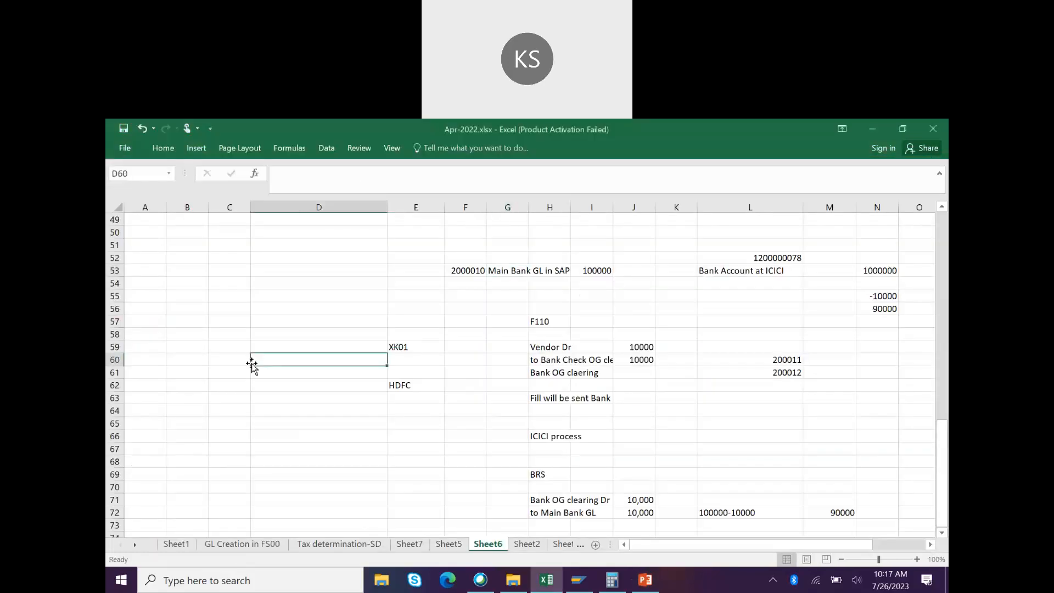
text(Bank Incoming )
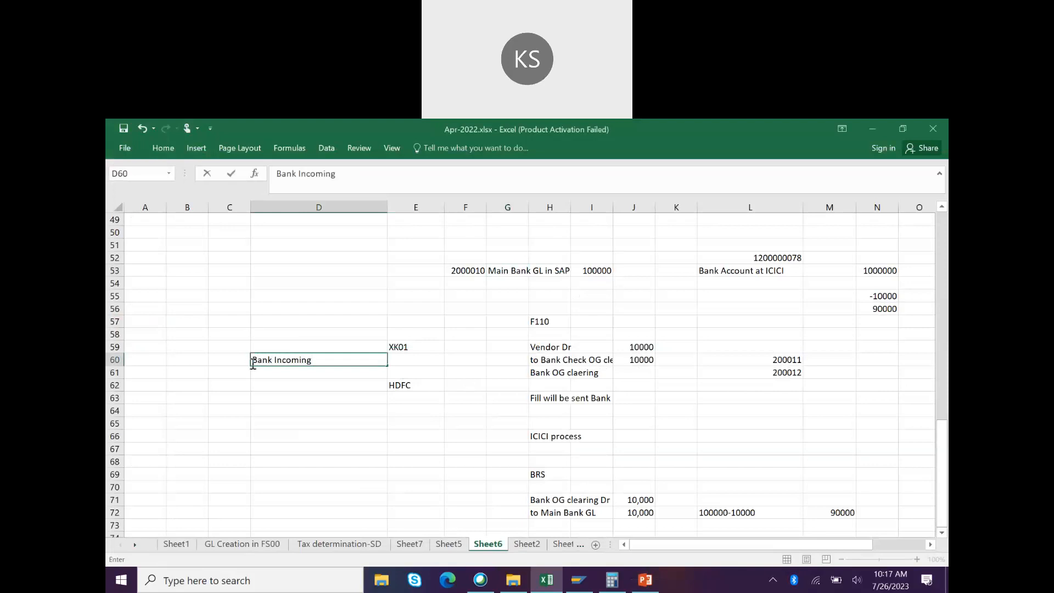
text(Dr)
key(Return)
text(TO customer)
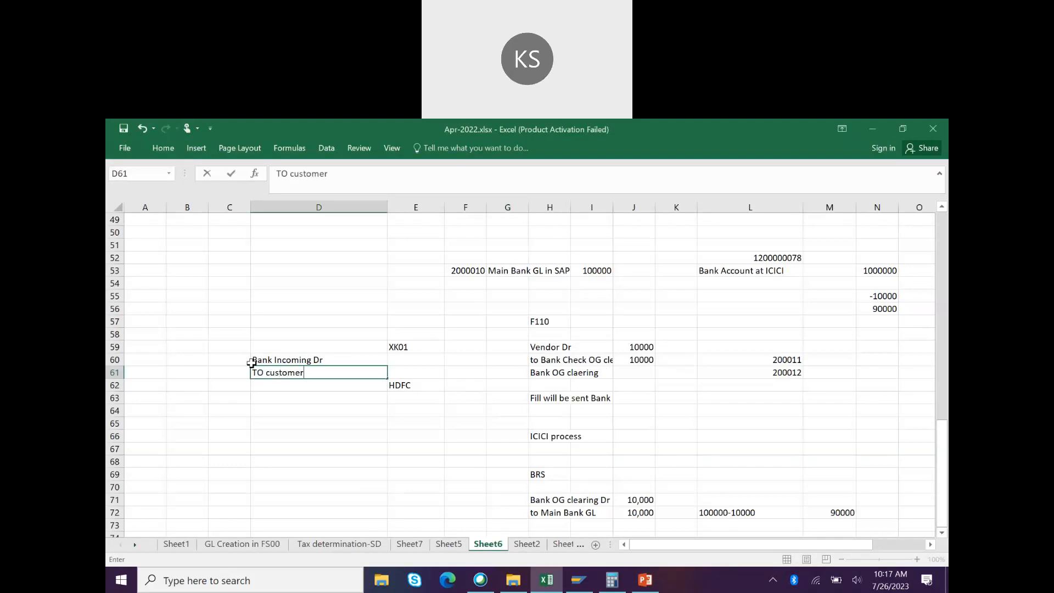
click(215, 360)
text(10000)
key(Return)
text(10000)
key(Return)
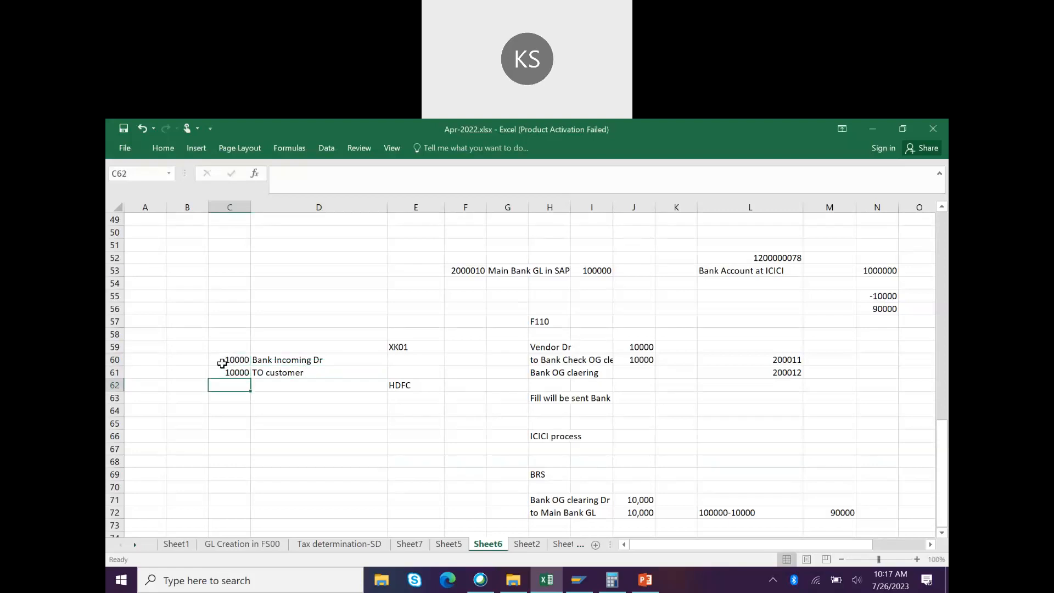
Step: Add note 'BRS' in D64, then 'Main Bank Dr' and 'to Bank incoming' in D67:D68
click(282, 410)
text(BRS)
key(Return)
key(Down)
key(Down)
text(Main Bank Dr)
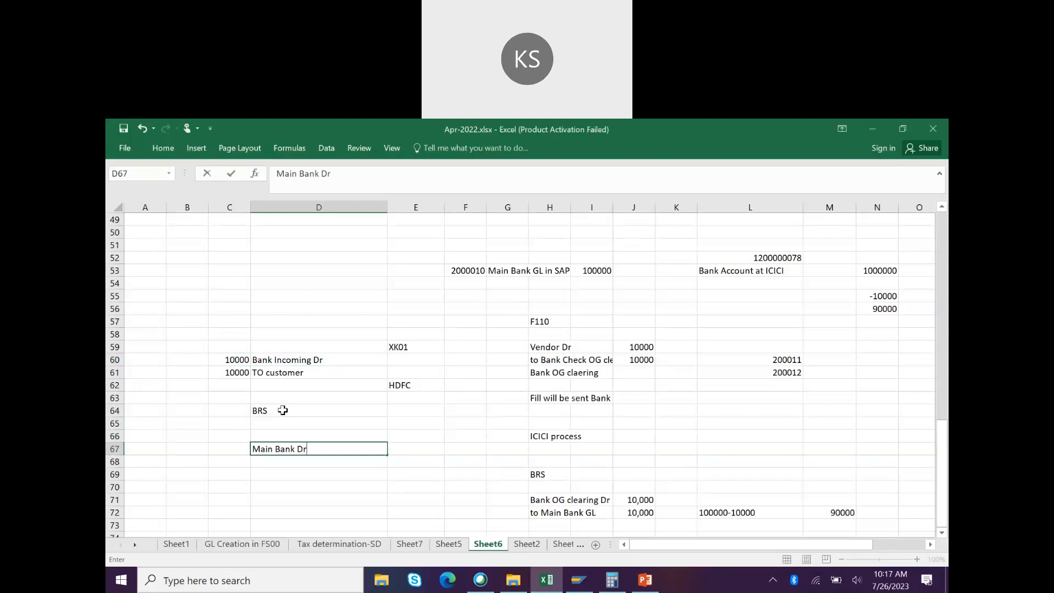
key(Return)
text(to Bank i)
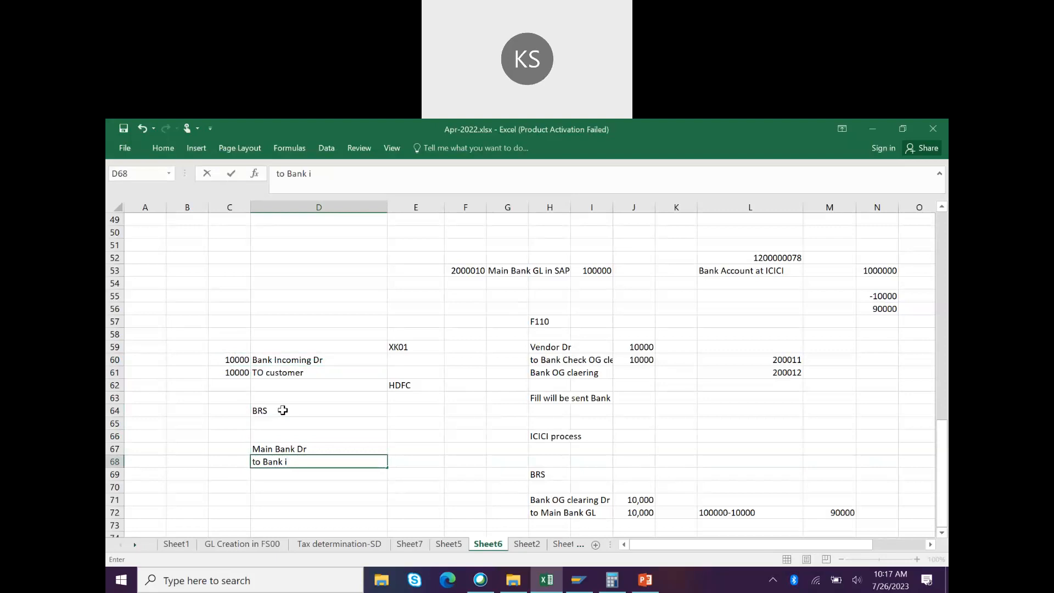
text(ncoming)
key(Return)
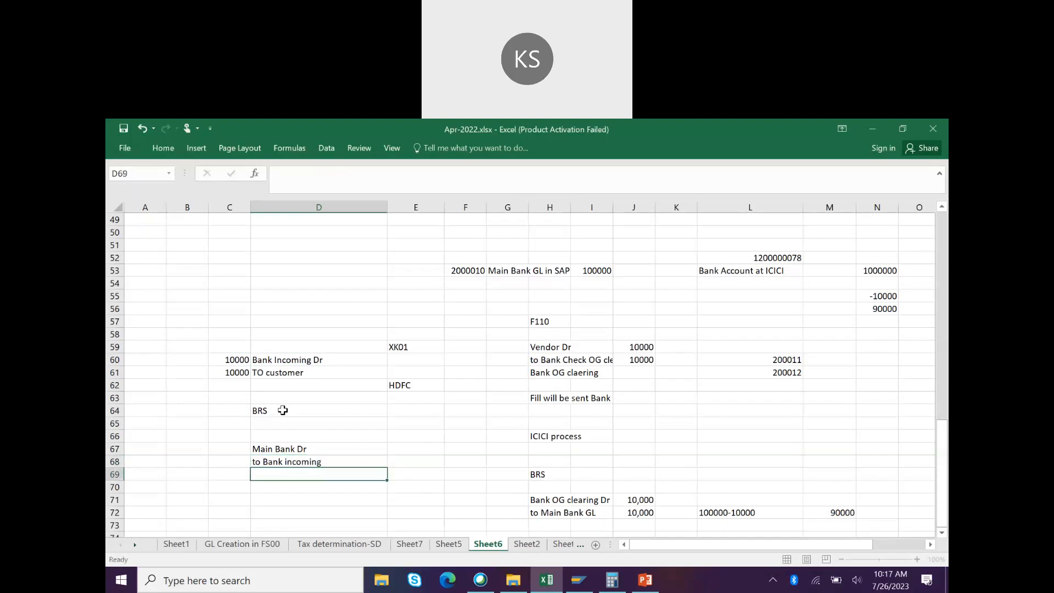
Step: Enter 100000 in E67, leave C67 empty, and return to Sheet1's house bank notes
click(498, 271)
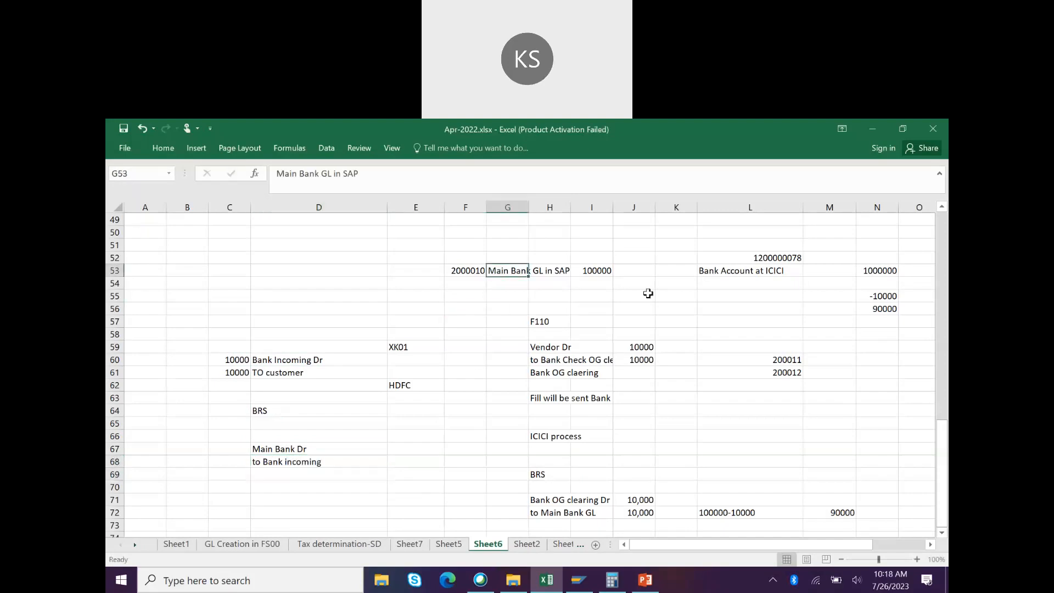
click(843, 510)
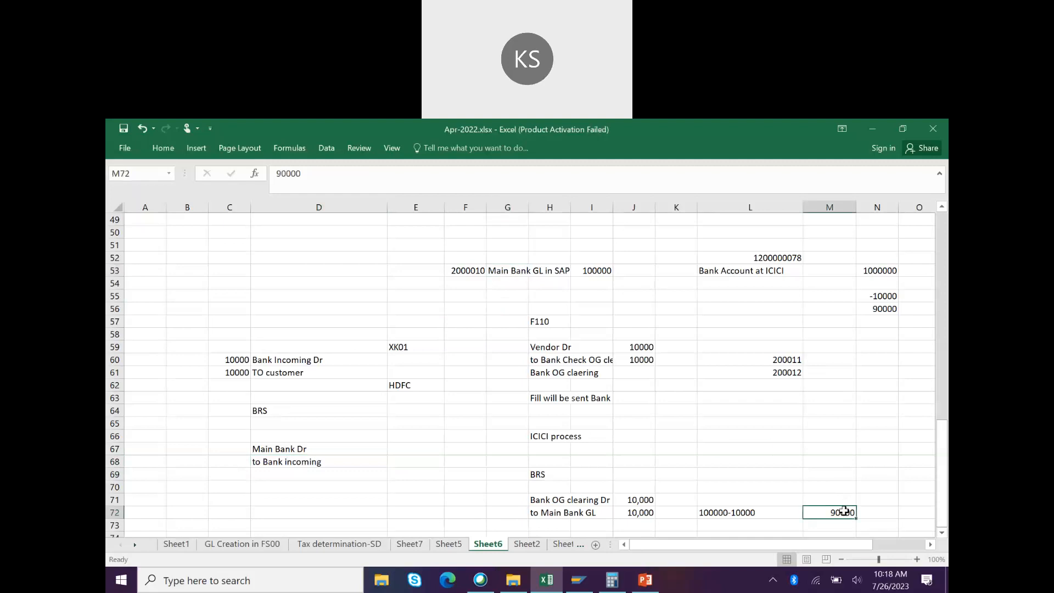
click(397, 450)
text(100000)
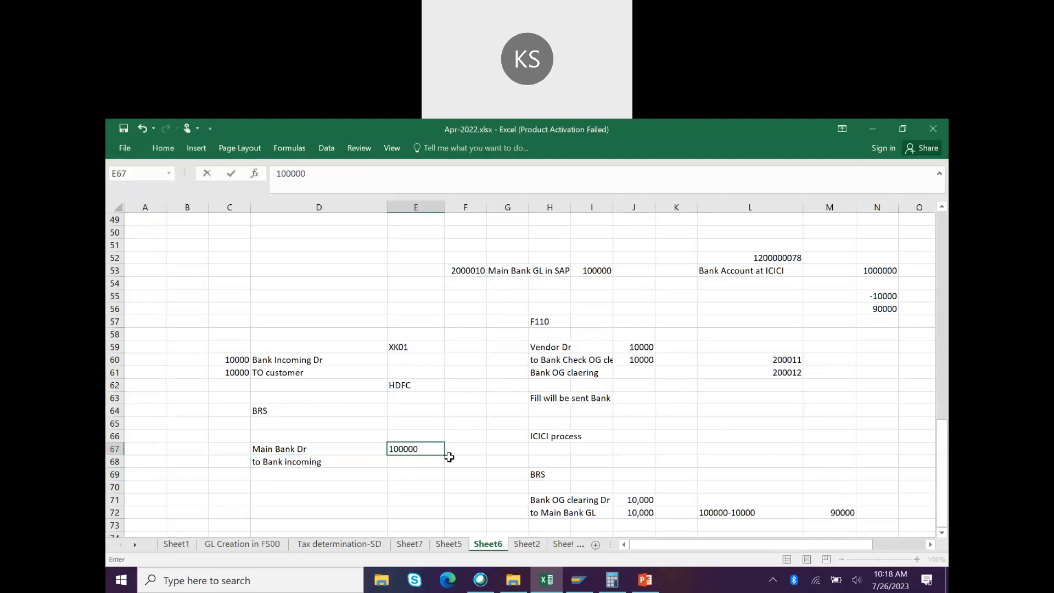
click(281, 449)
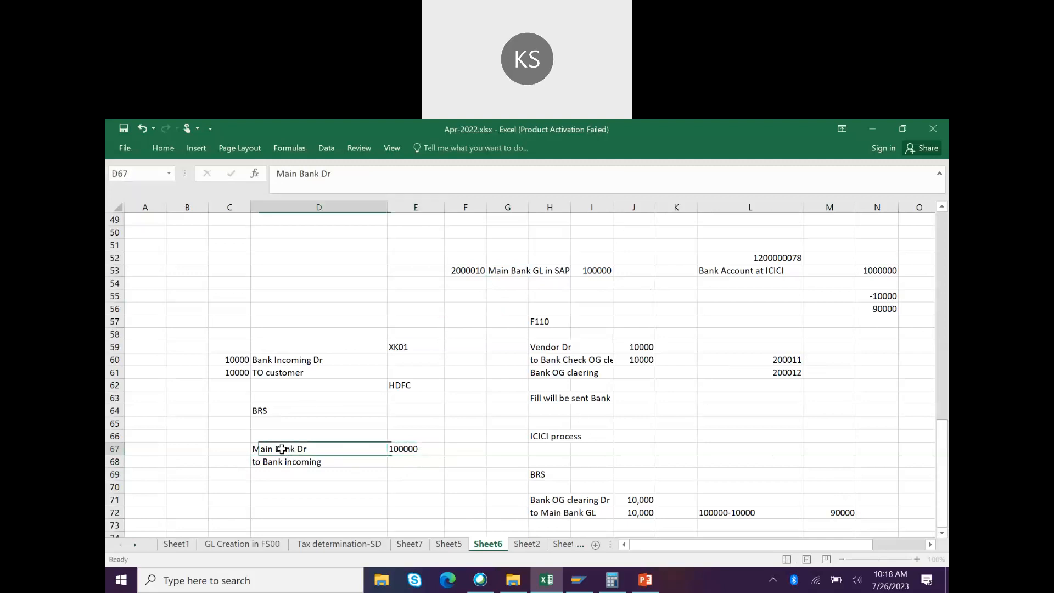
click(222, 449)
text(2000010)
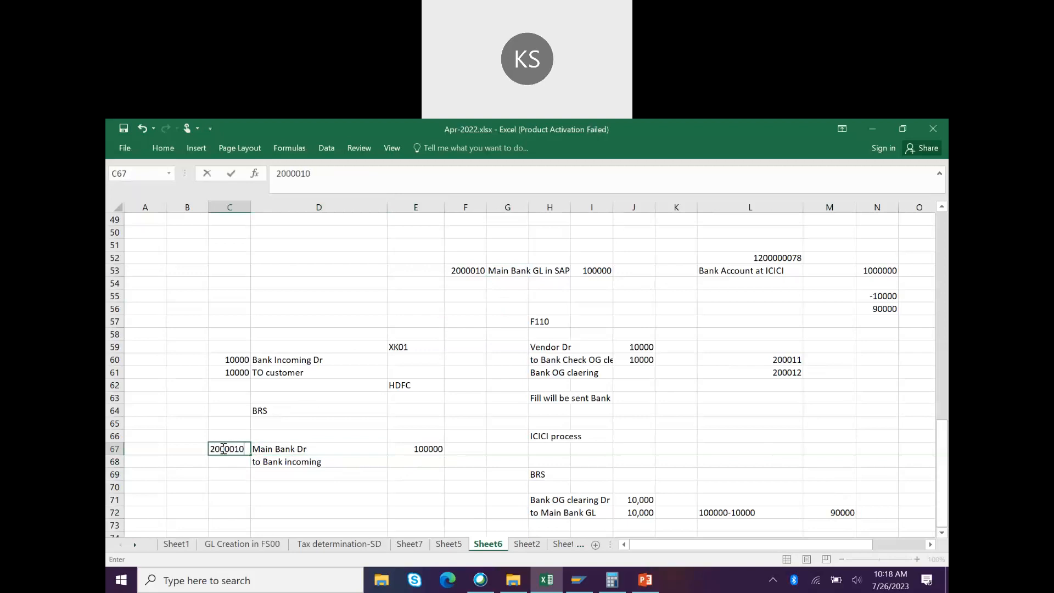
key(BackSpace)
key(BackSpace)
key(BackSpace)
key(BackSpace)
key(BackSpace)
key(BackSpace)
key(BackSpace)
key(alt+Tab)
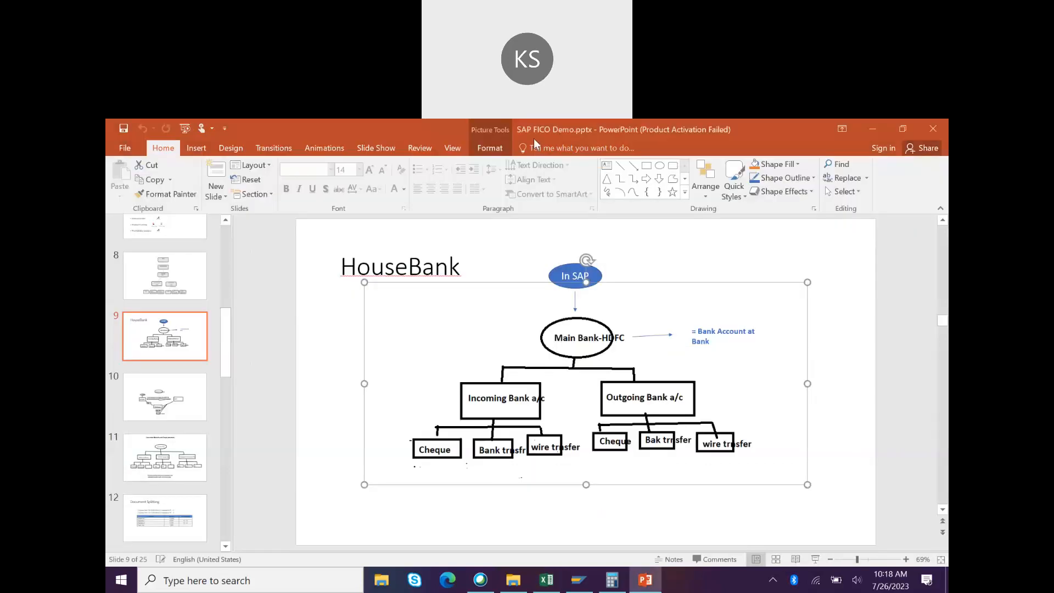
key(alt+Tab)
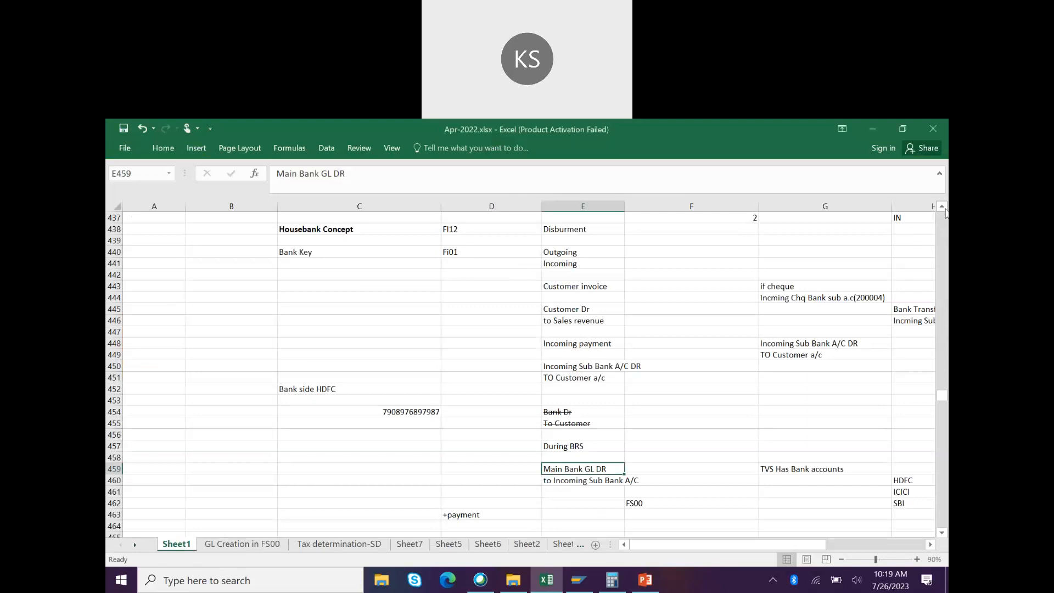
scroll(522, 311, up, 1)
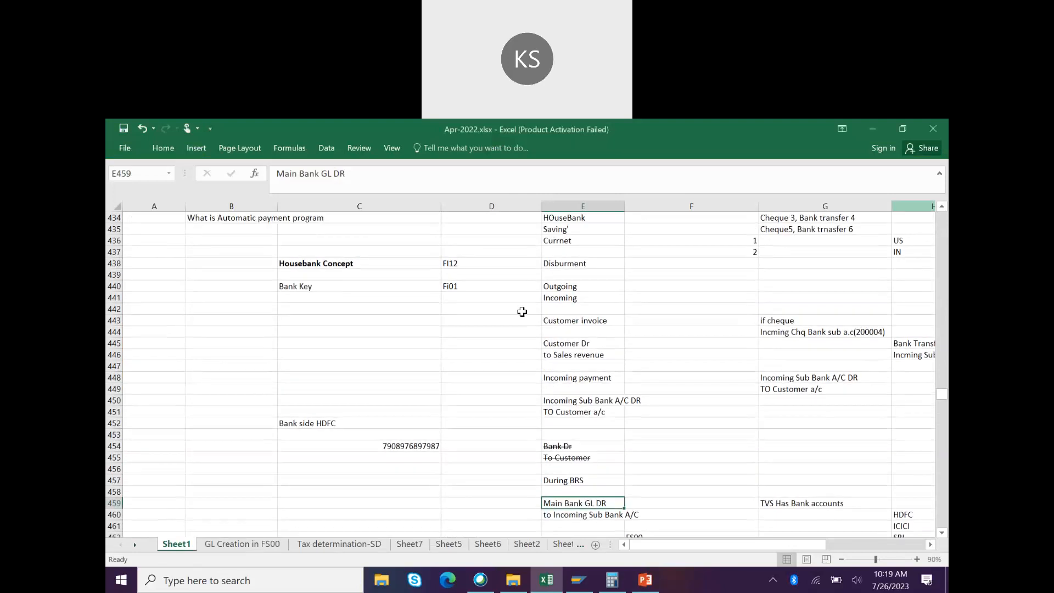
click(383, 267)
click(373, 286)
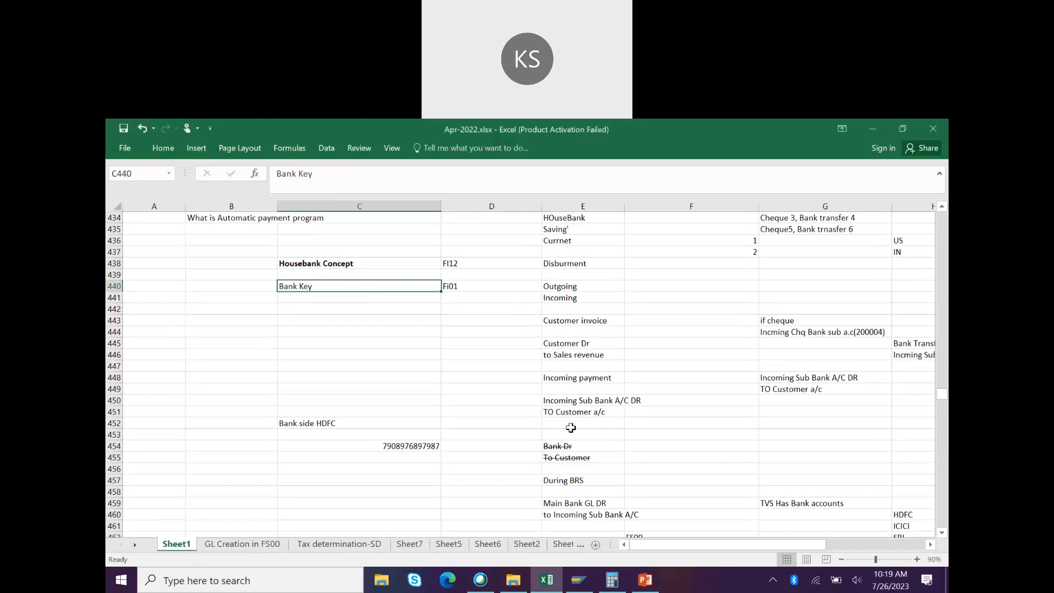
click(460, 286)
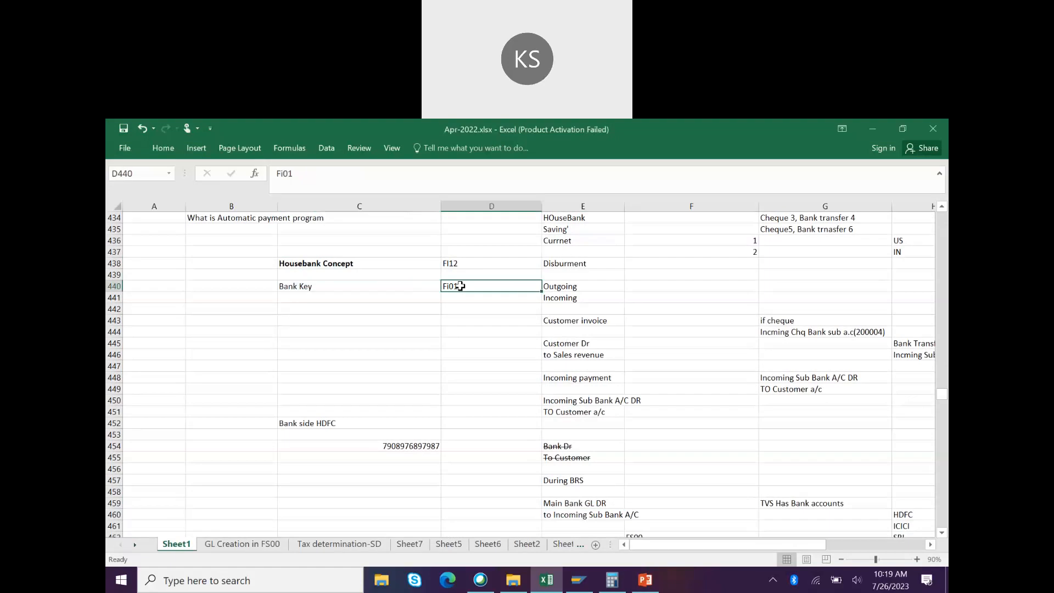
click(414, 287)
key(alt+Tab)
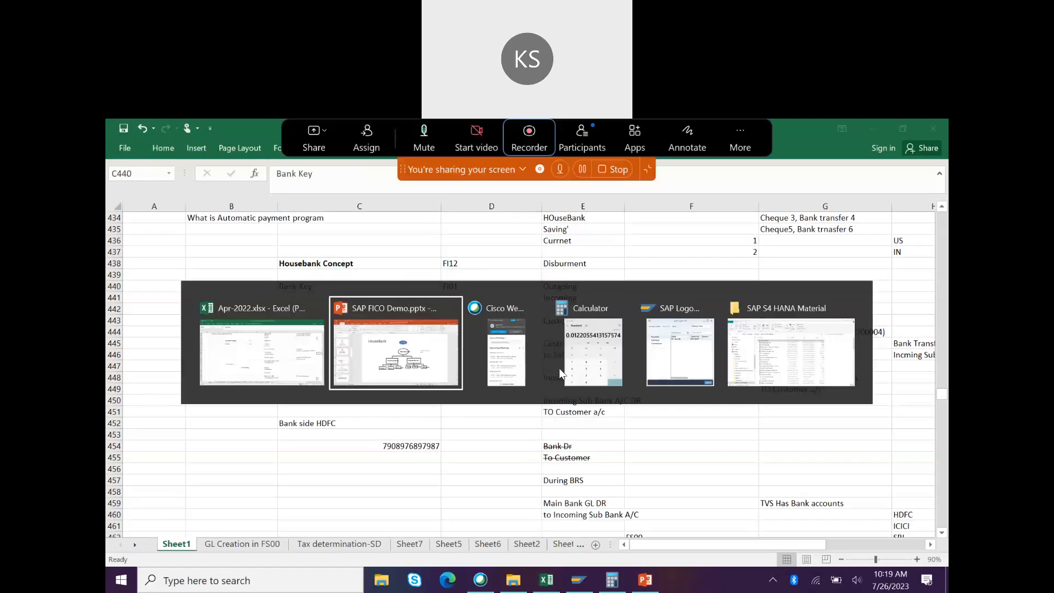
Step: Log on to the Dev100 system and run transaction fi01 to reach Create Bank
key(alt+Tab)
key(alt+Tab)
key(alt+Tab)
key(alt+Tab)
key(alt+Tab)
key(alt+Tab)
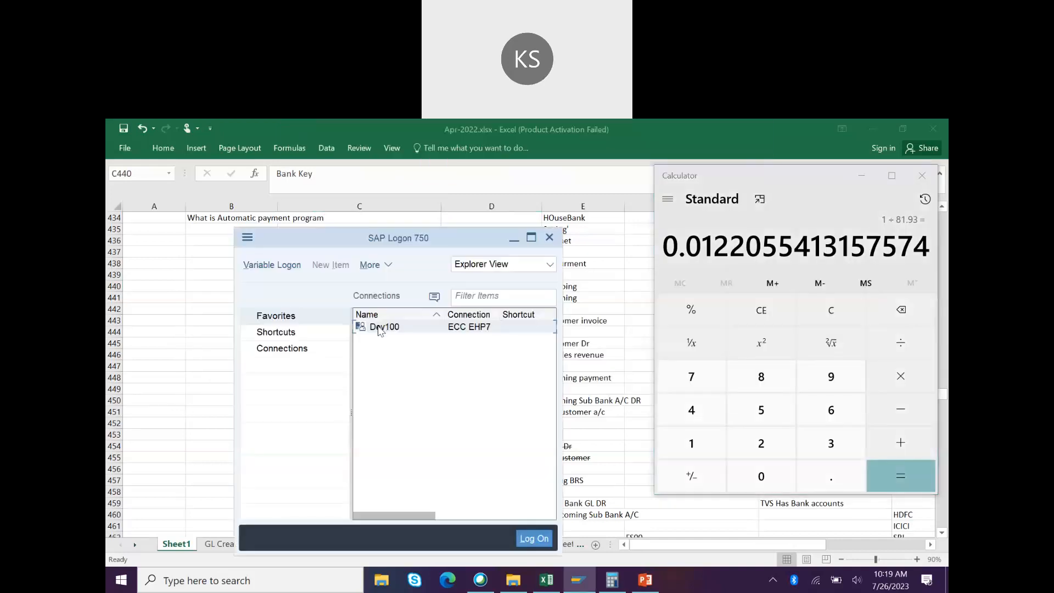
double_click(379, 327)
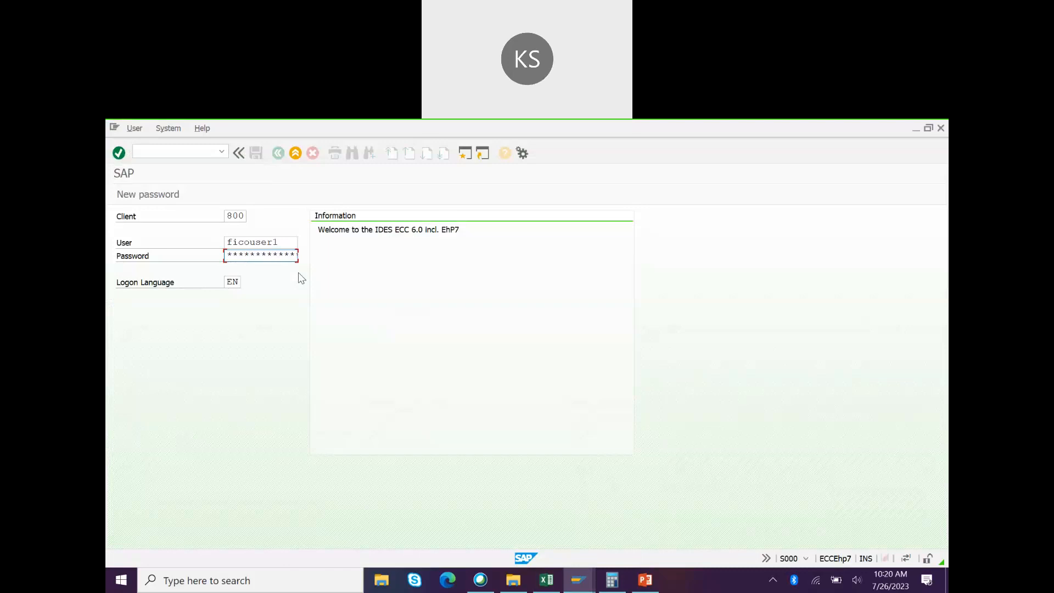
key(Return)
text(fi01)
key(Return)
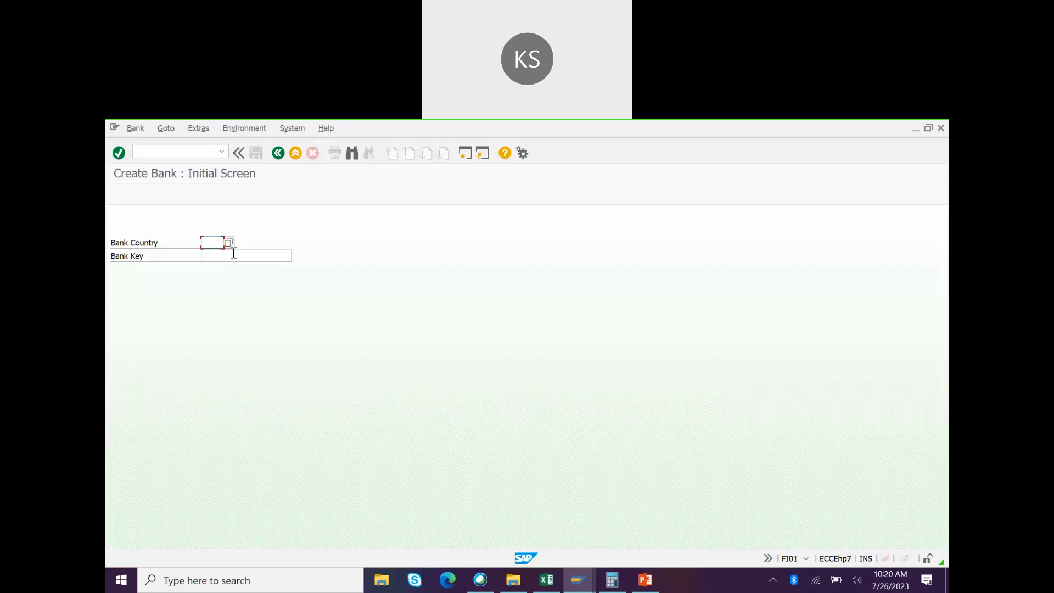
Step: Enter Bank Country IN and Bank Key ICICI in FI01, then go back to Excel
text(IN)
click(234, 258)
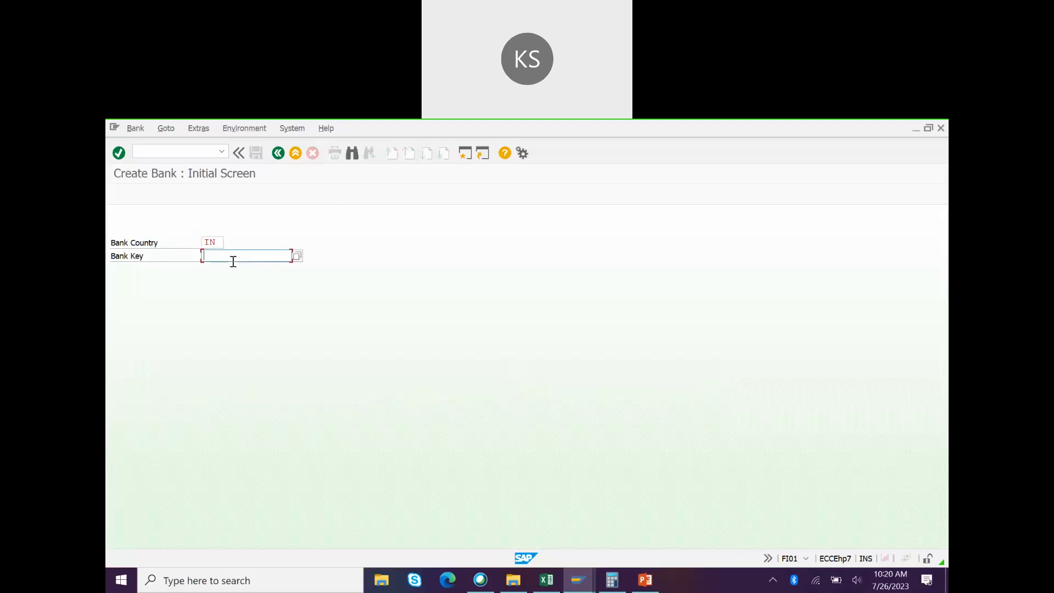
text(ICICI)
click(546, 579)
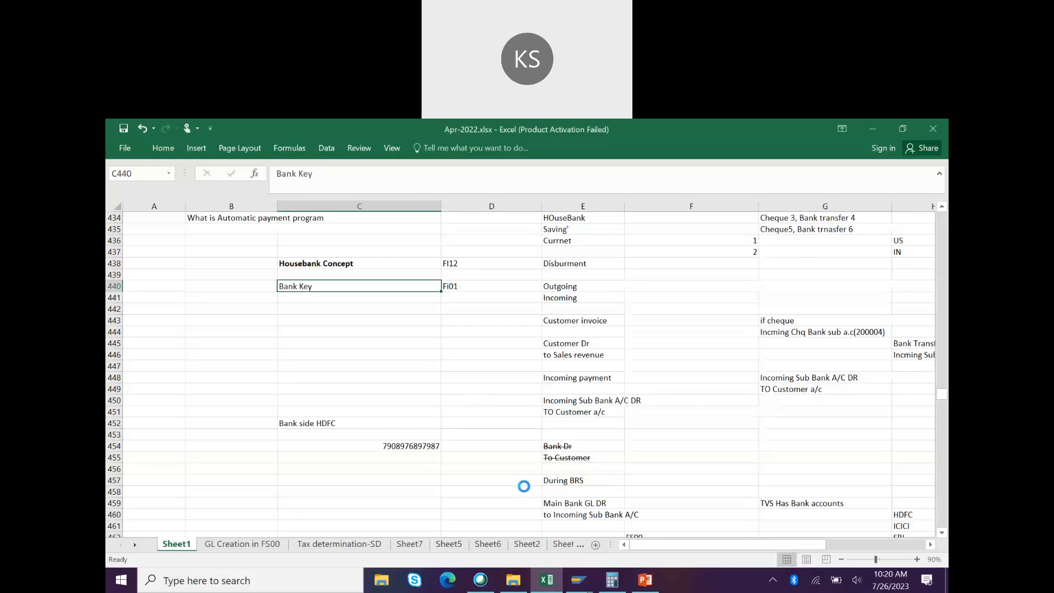
Step: Type headers CO code, Bank account, Country, Curreny and GL across A1:E1 of Book1
text(CO code)
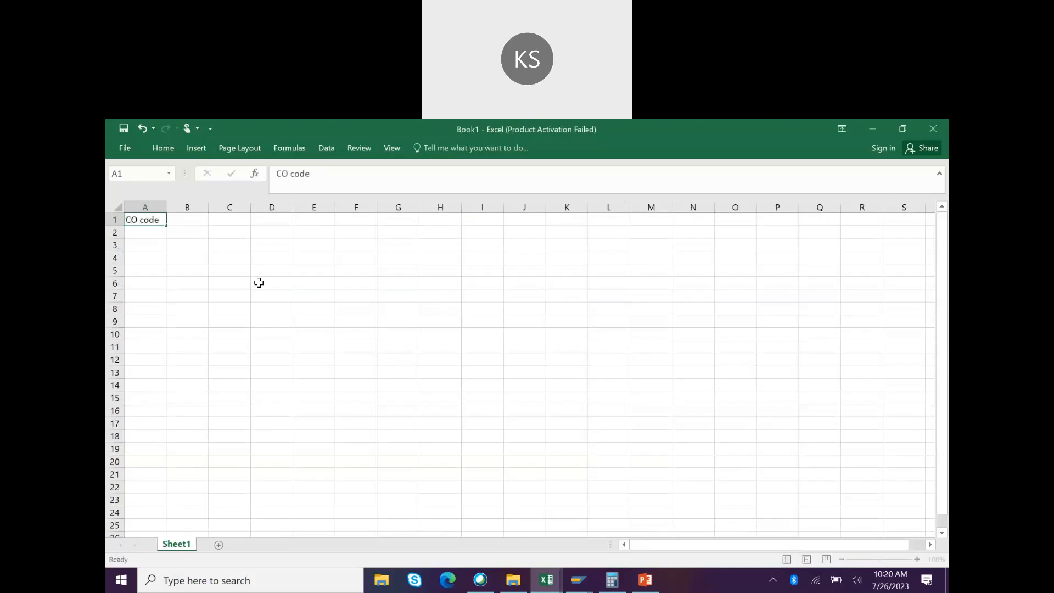
key(Tab)
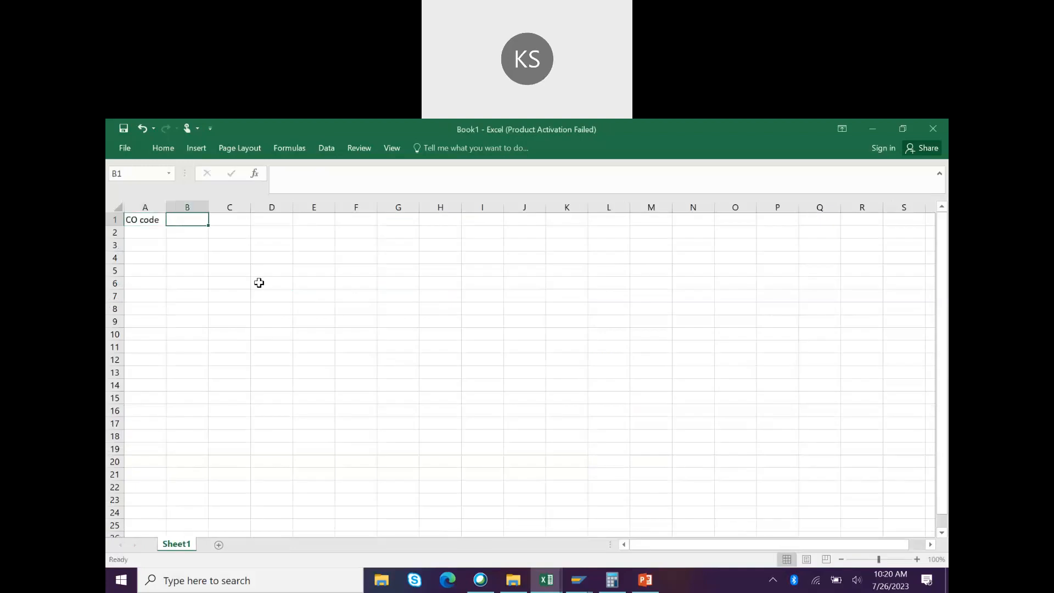
text(Bank account)
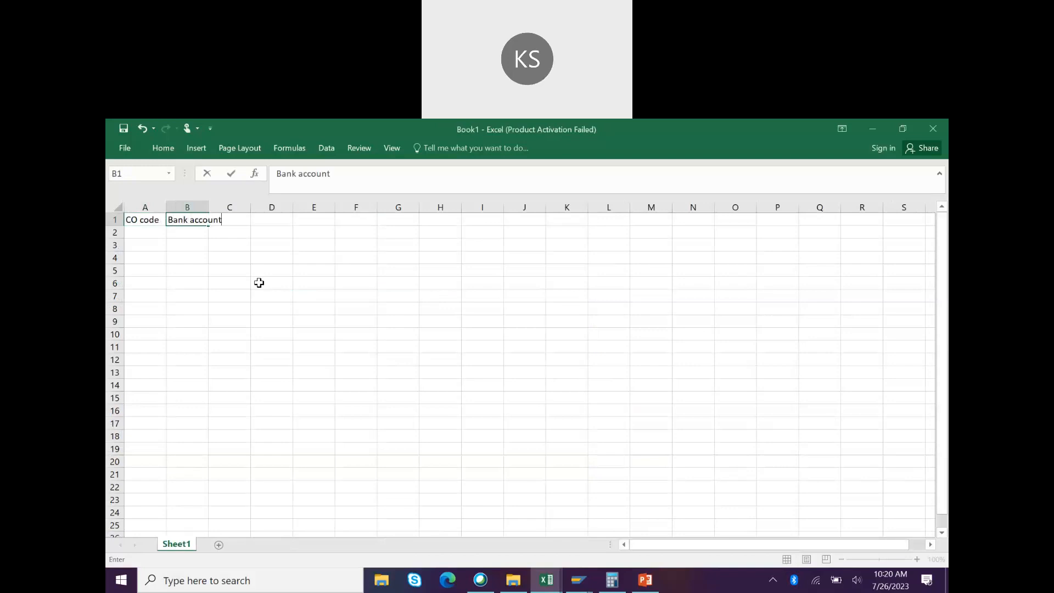
key(Tab)
text(Country)
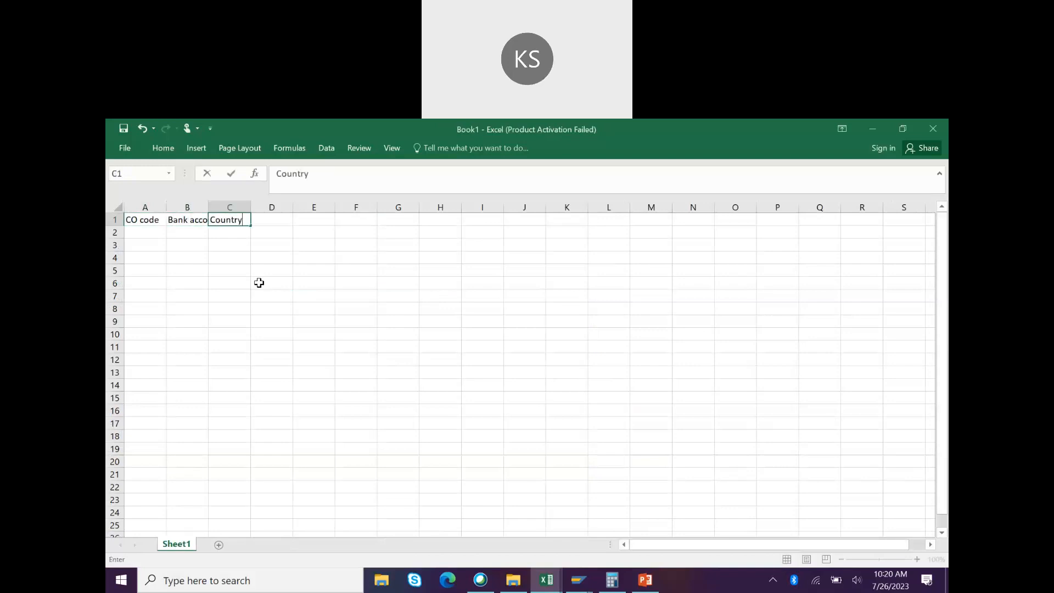
key(Tab)
text(CUrren)
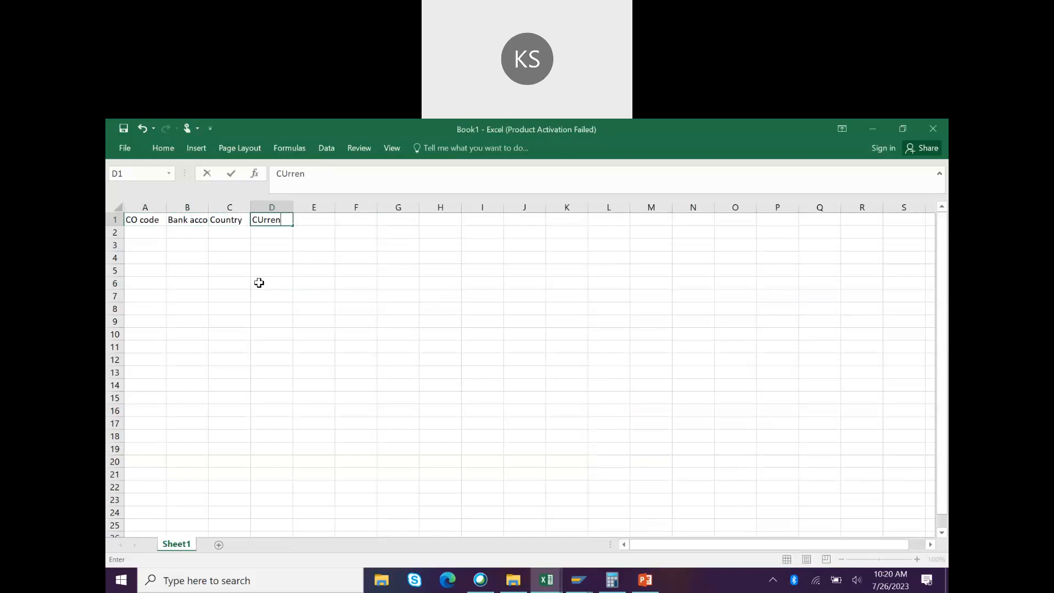
text(y)
key(Tab)
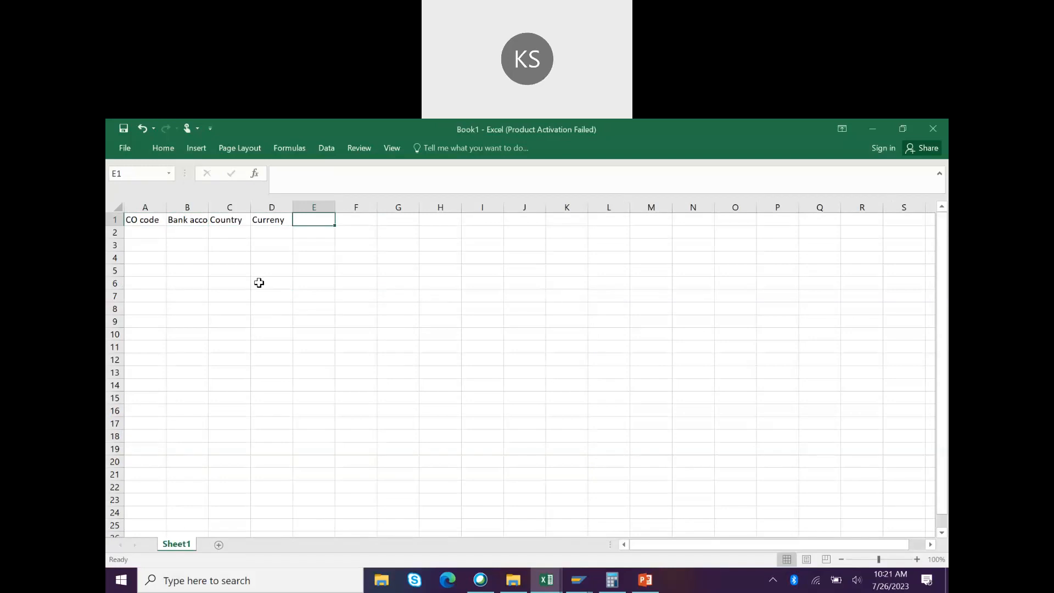
text(GL)
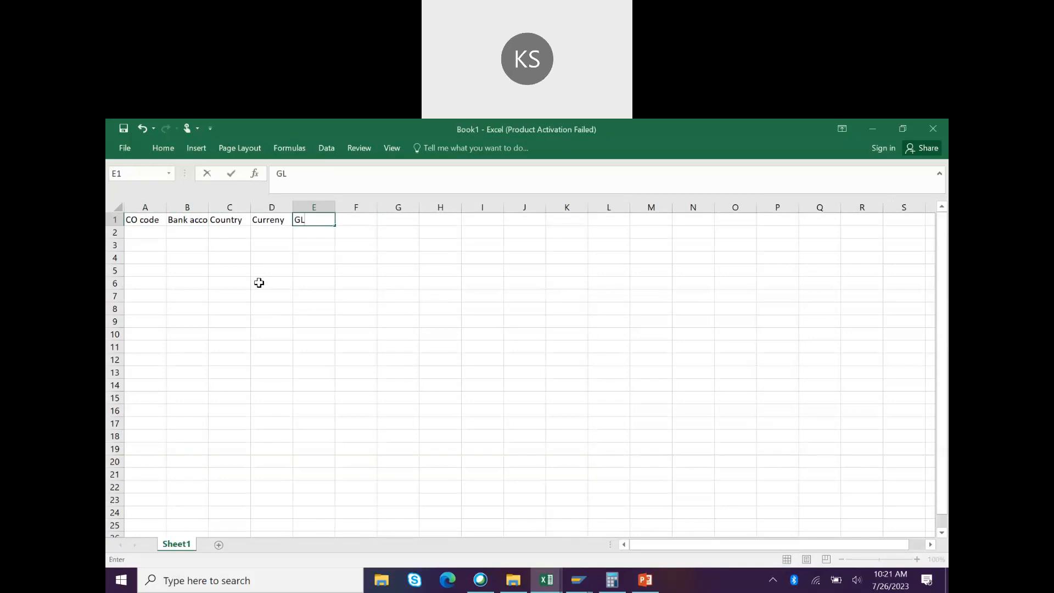
key(alt+Tab)
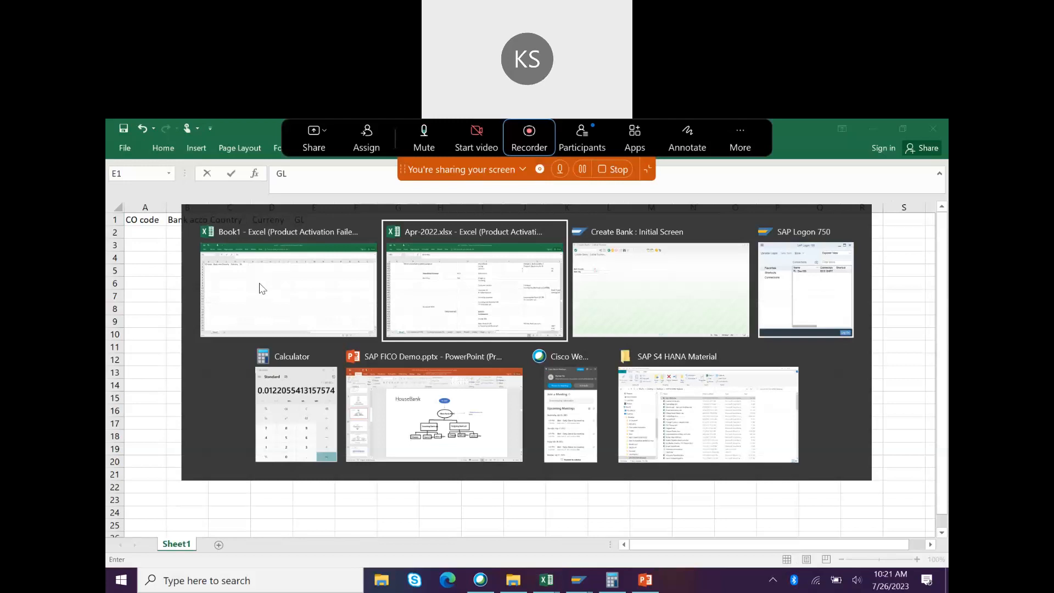
key(alt+Tab)
key(alt+Tab)
key(alt+Tab)
key(alt+Tab)
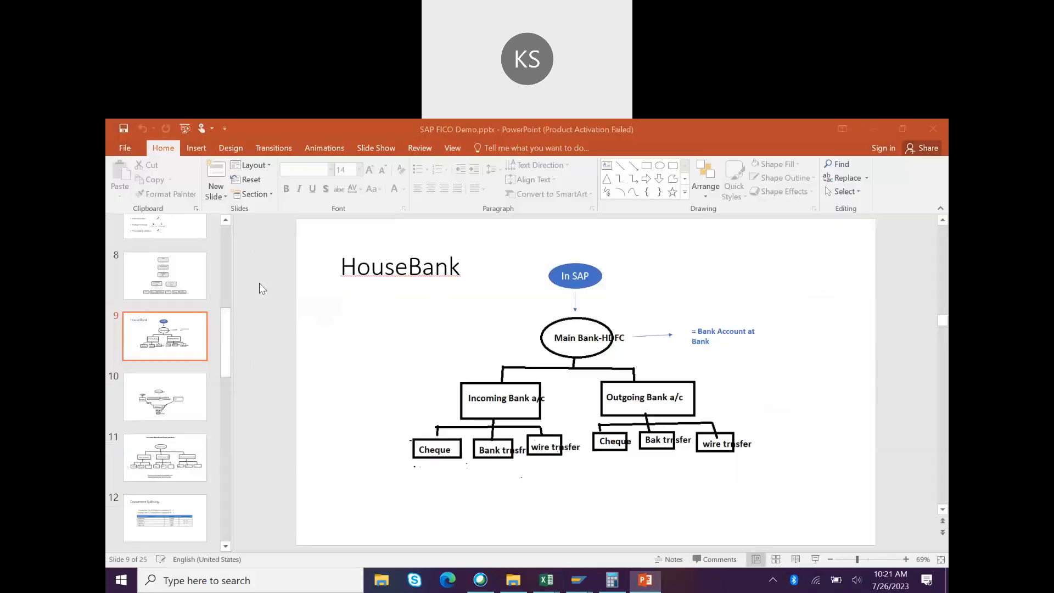
key(alt+Tab)
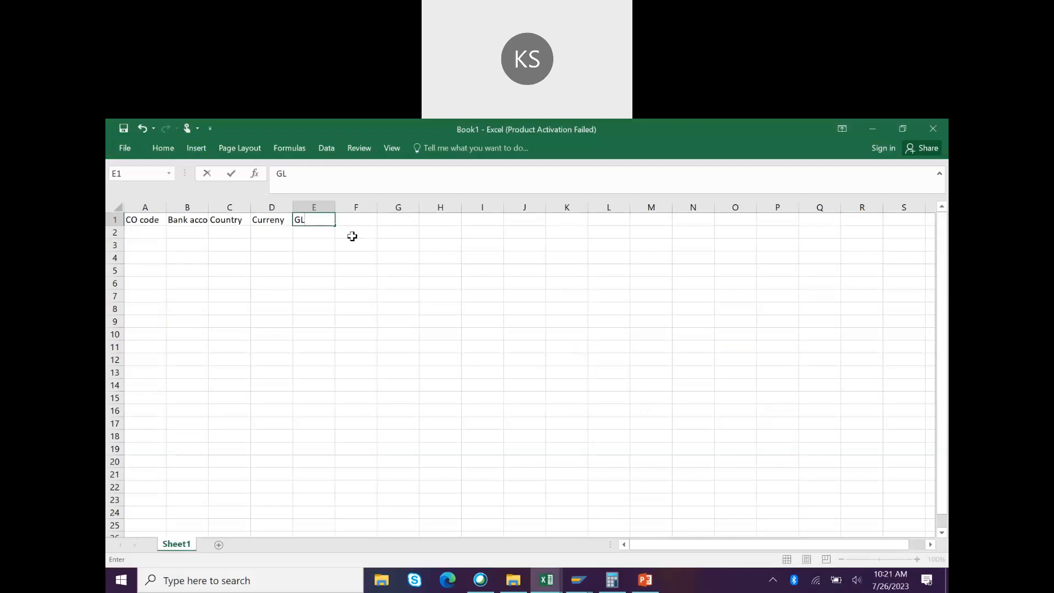
click(319, 234)
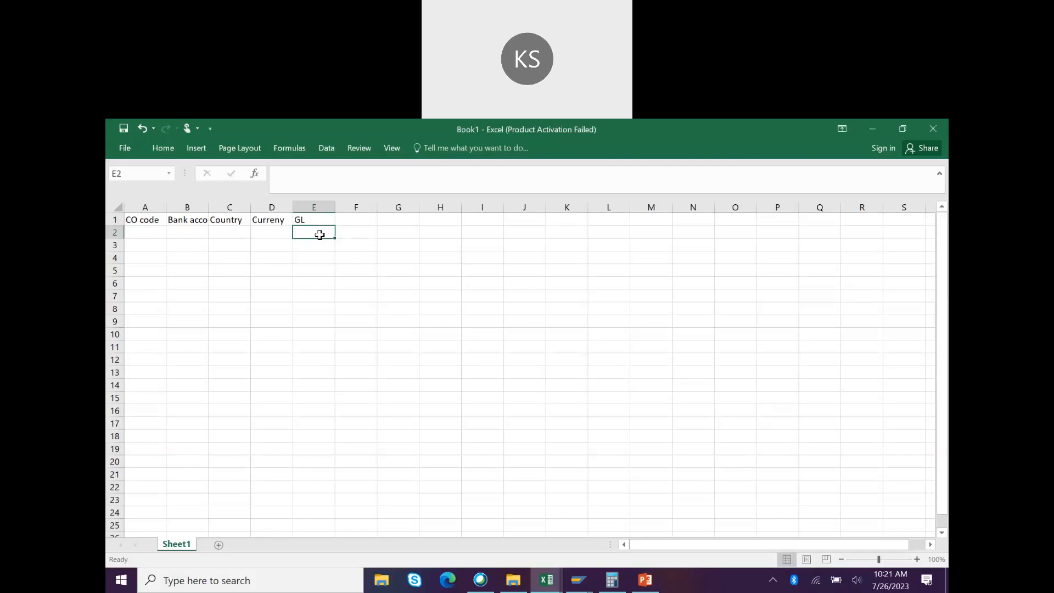
key(Up)
key(Right)
text(IBAN)
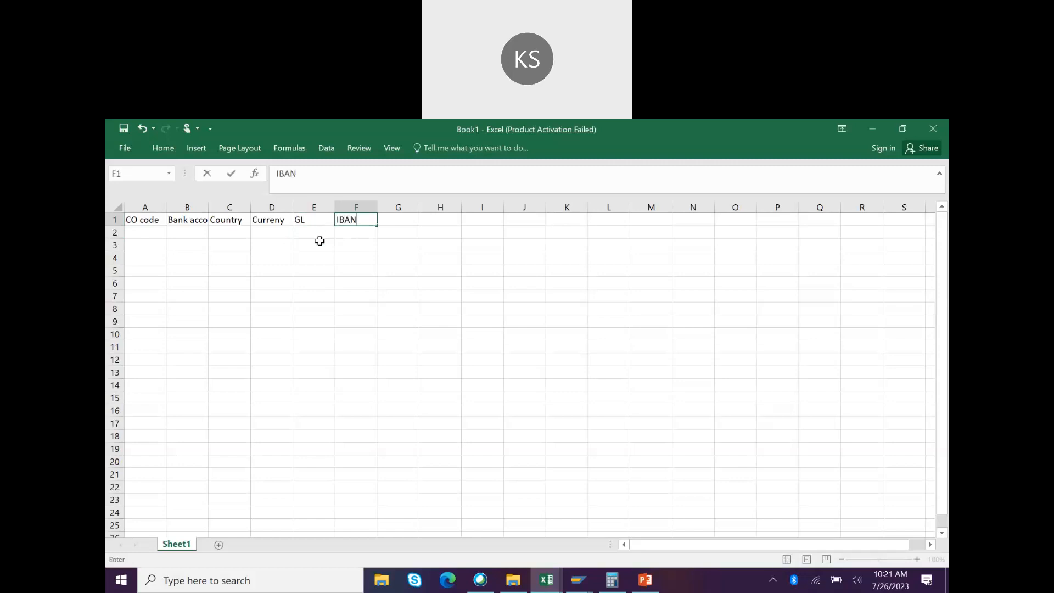
key(Tab)
drag(138, 221, 364, 247)
drag(544, 263, 549, 261)
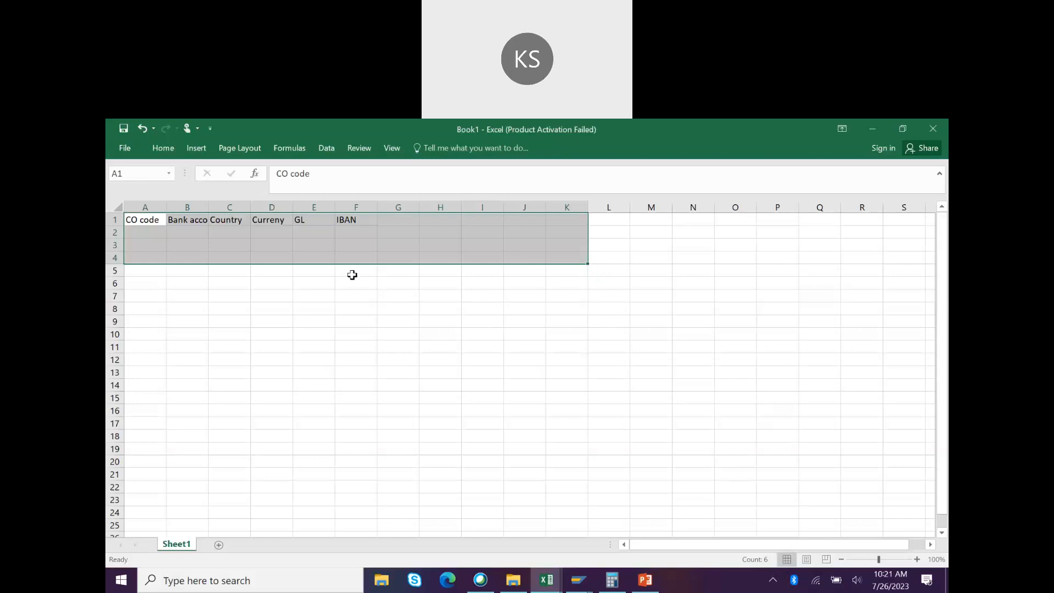
click(152, 231)
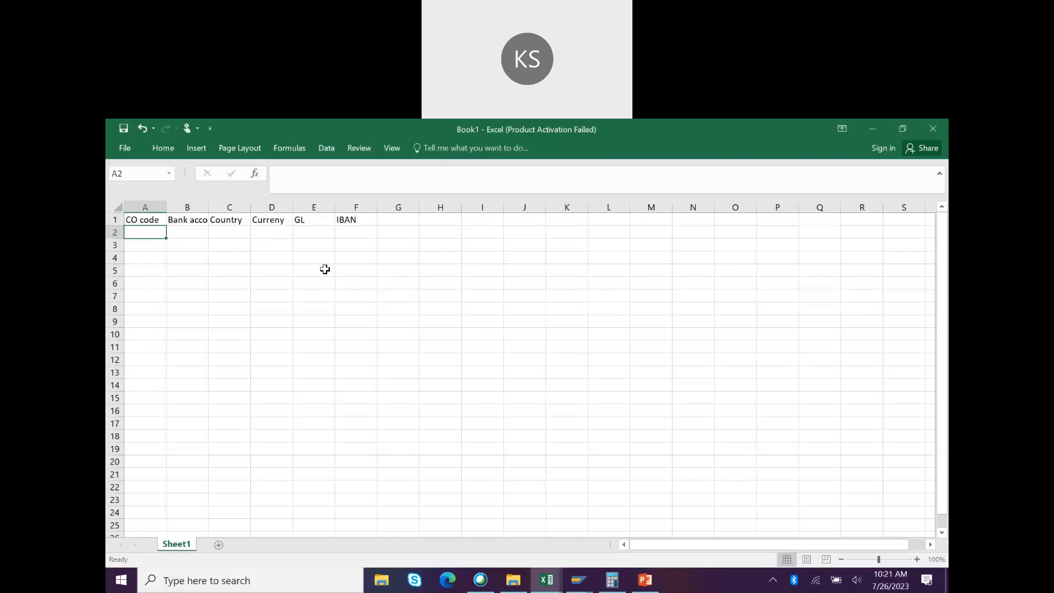
click(485, 374)
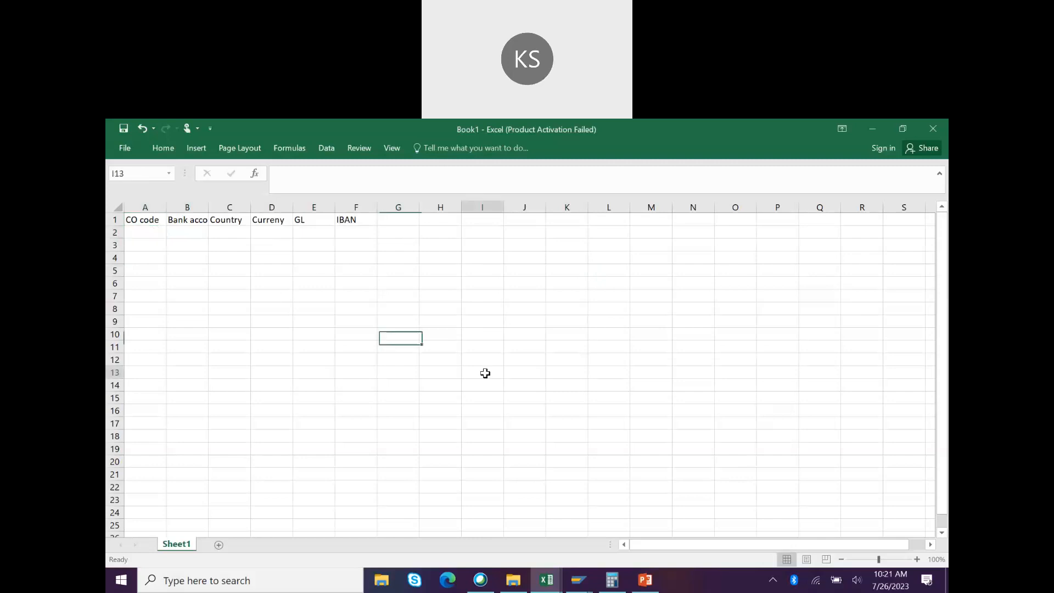
key(alt+Tab)
key(Tab)
key(Tab)
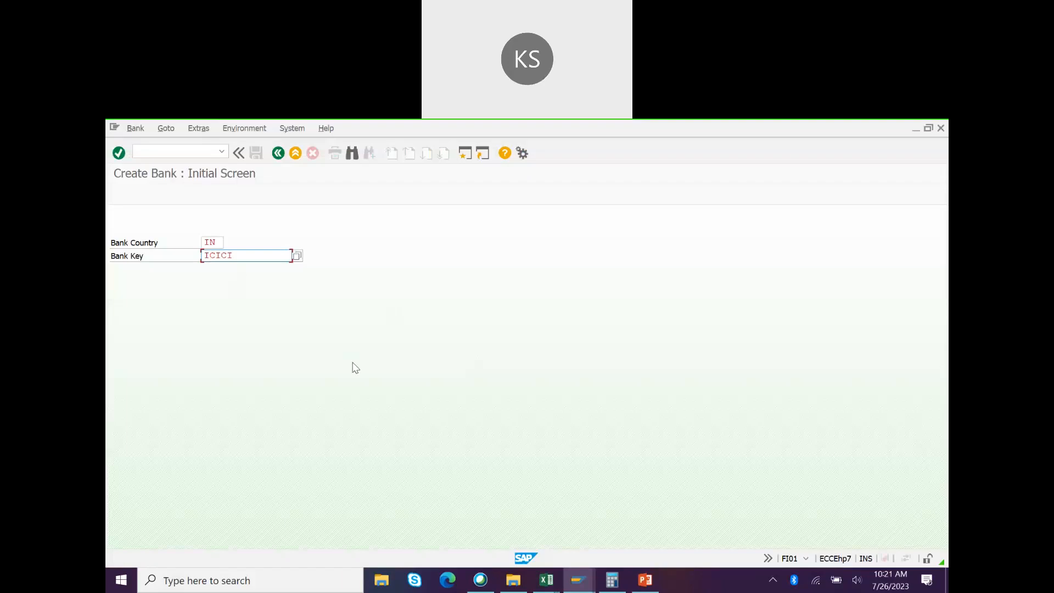
key(alt+Tab)
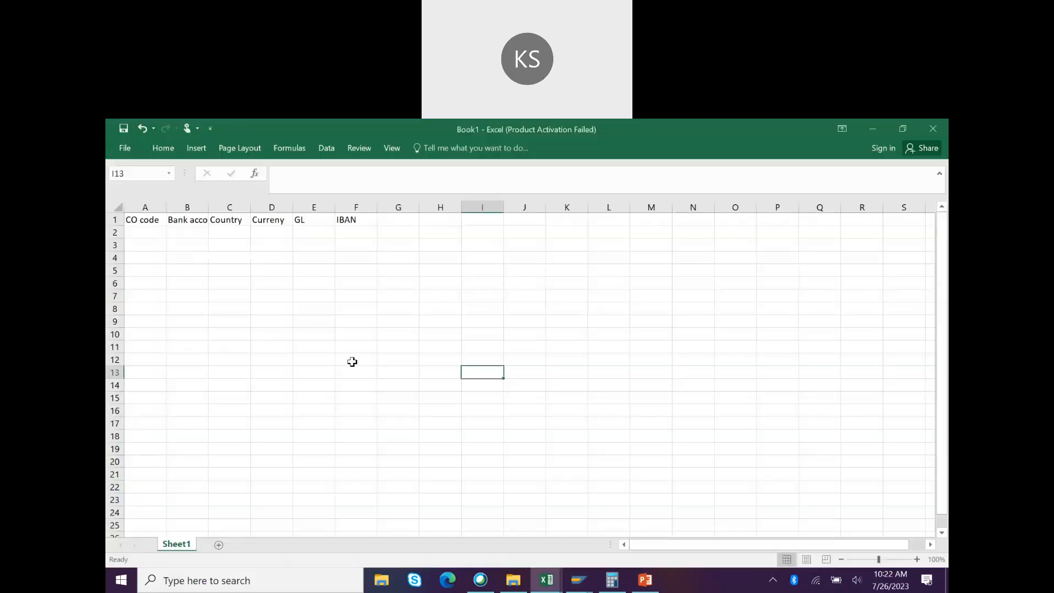
click(195, 219)
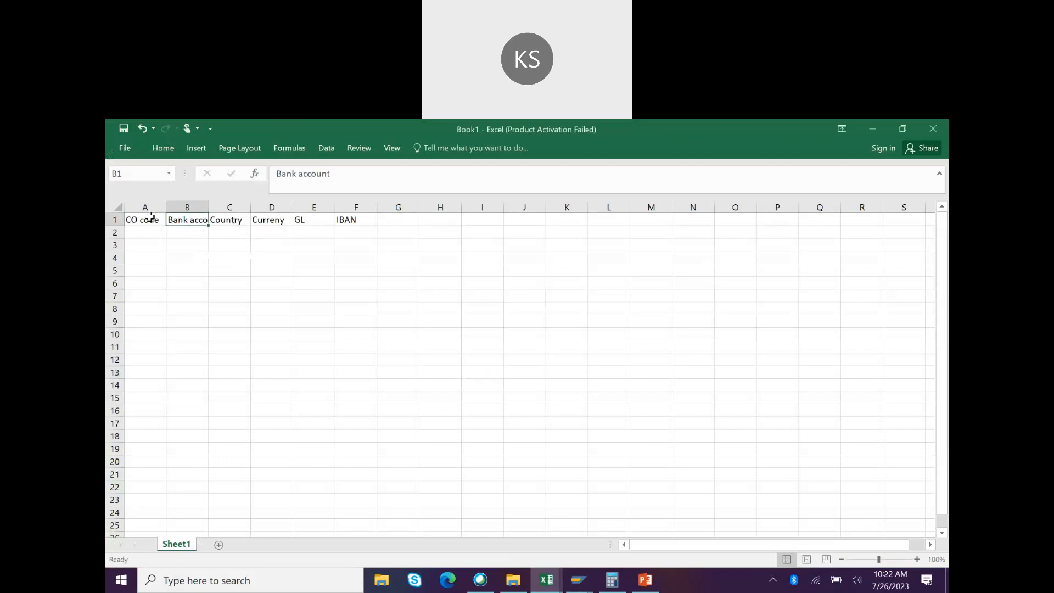
drag(149, 217, 487, 259)
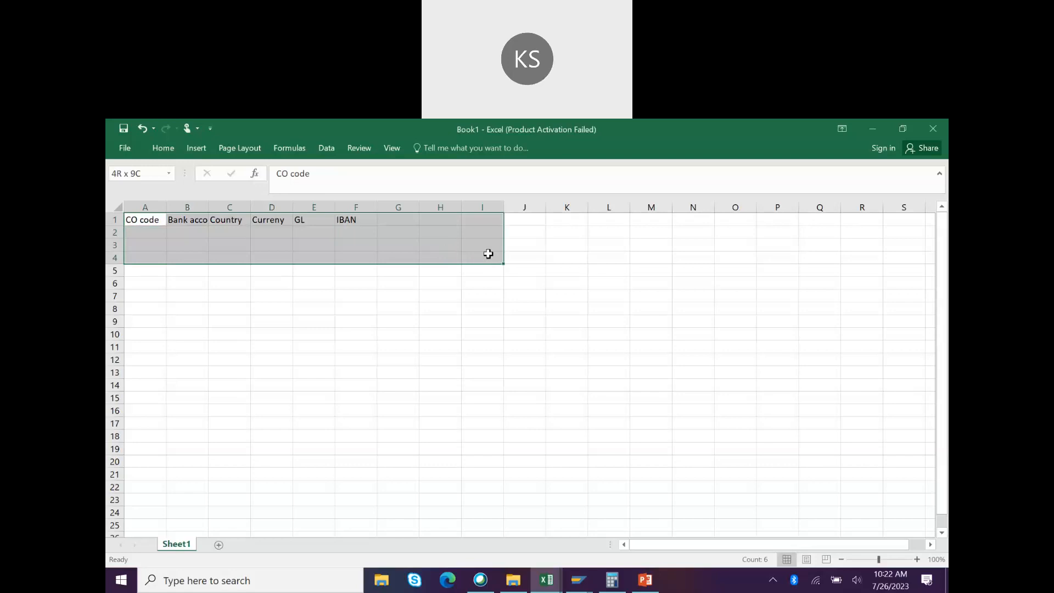
drag(487, 254, 486, 253)
key(alt+Tab)
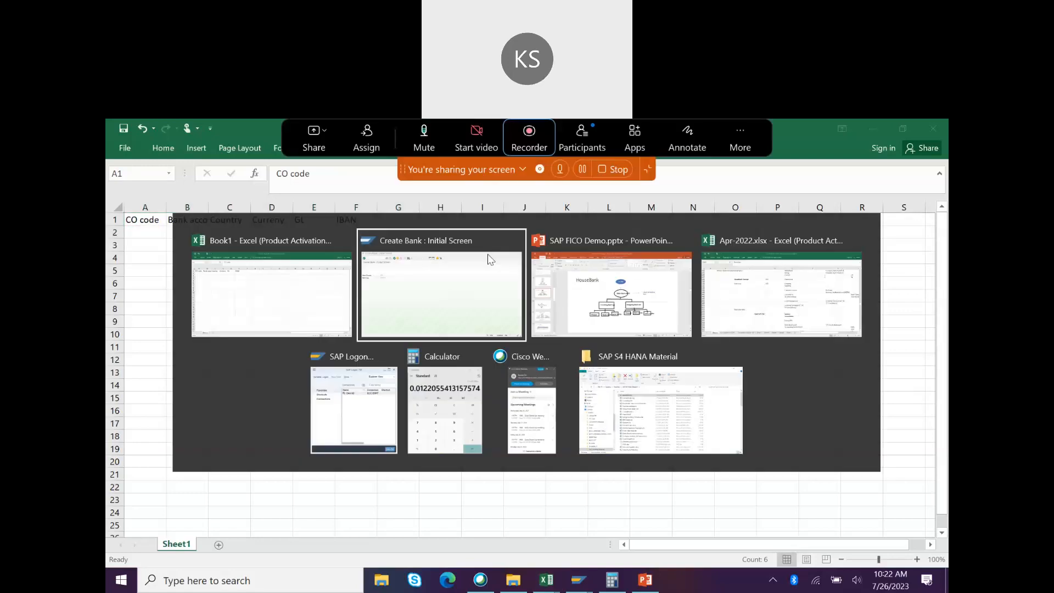
Step: Enter bank key ICICI000650 with bank name ICICI Ltd and region Karnataka (10)
text(ICICI000)
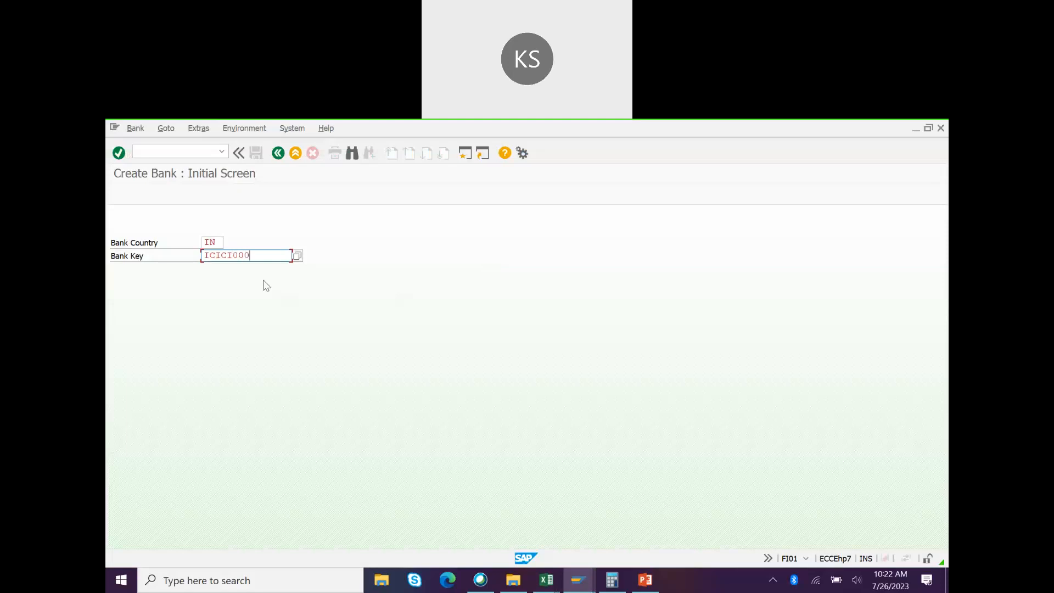
text(650)
key(Return)
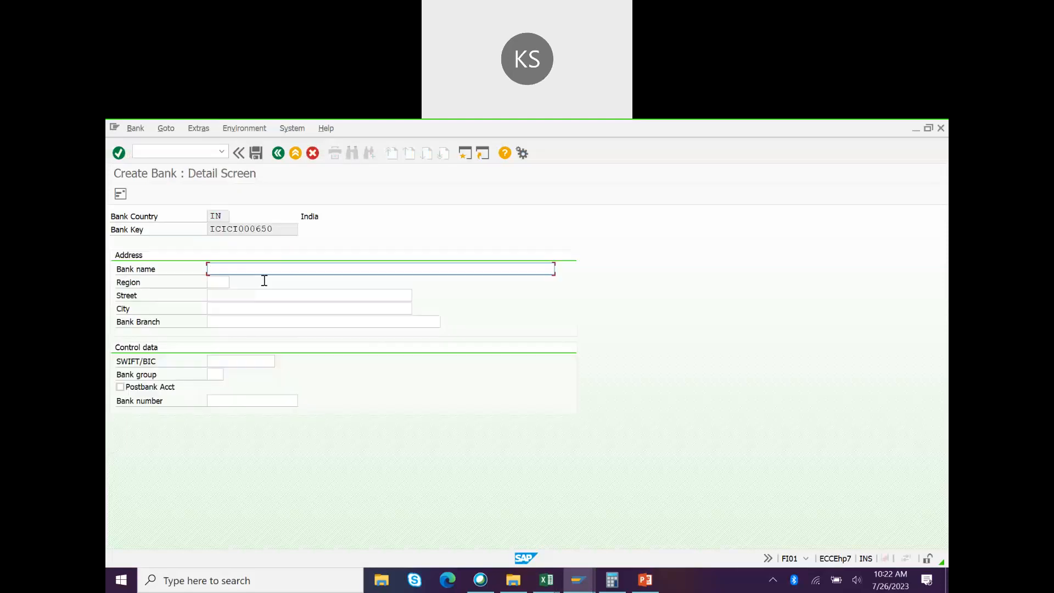
text(ICICI Ltd)
key(Tab)
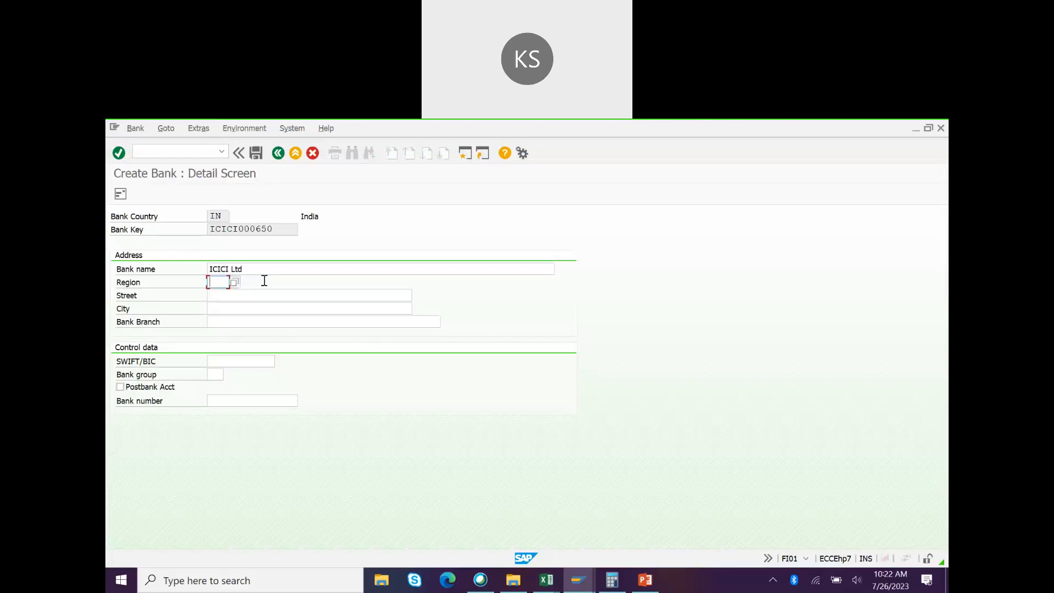
click(235, 282)
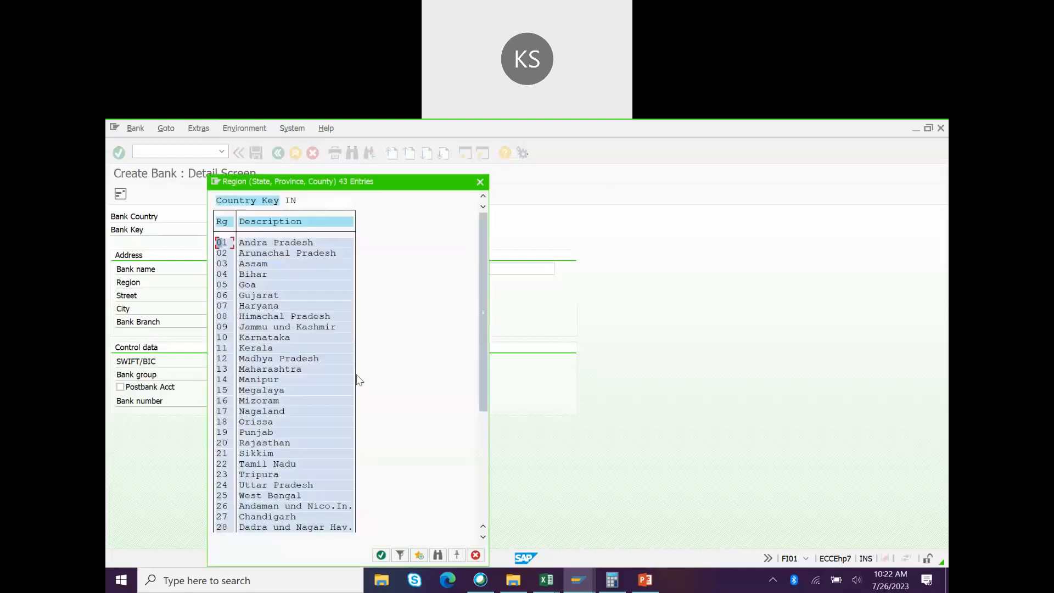
double_click(224, 339)
Step: Add street HAL road, city Bangalore and branch HAL, then save the bank
click(231, 297)
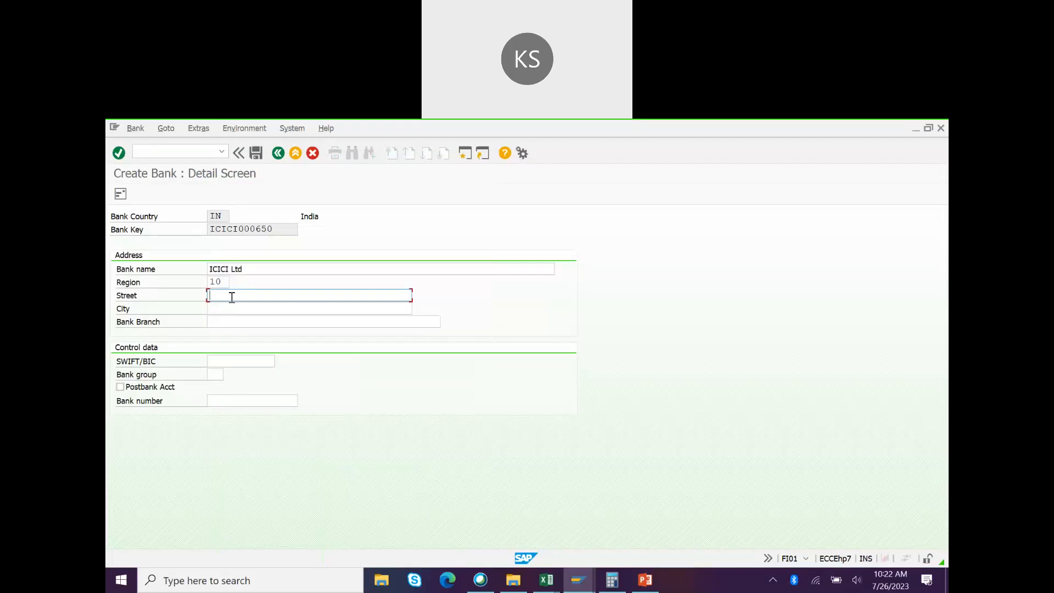
text(HAL road)
key(Tab)
text(Ban)
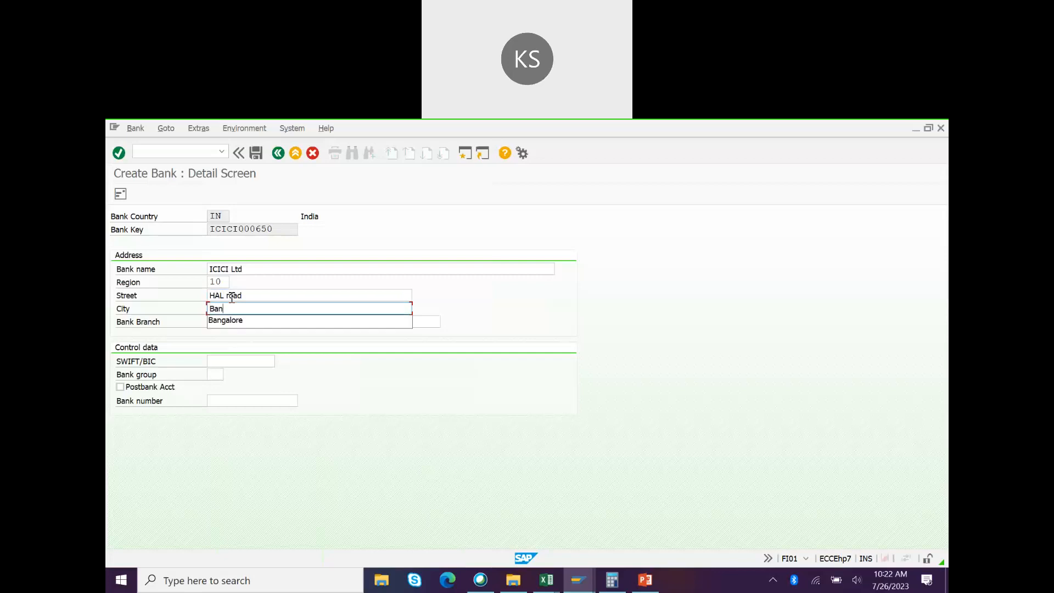
key(Return)
key(Tab)
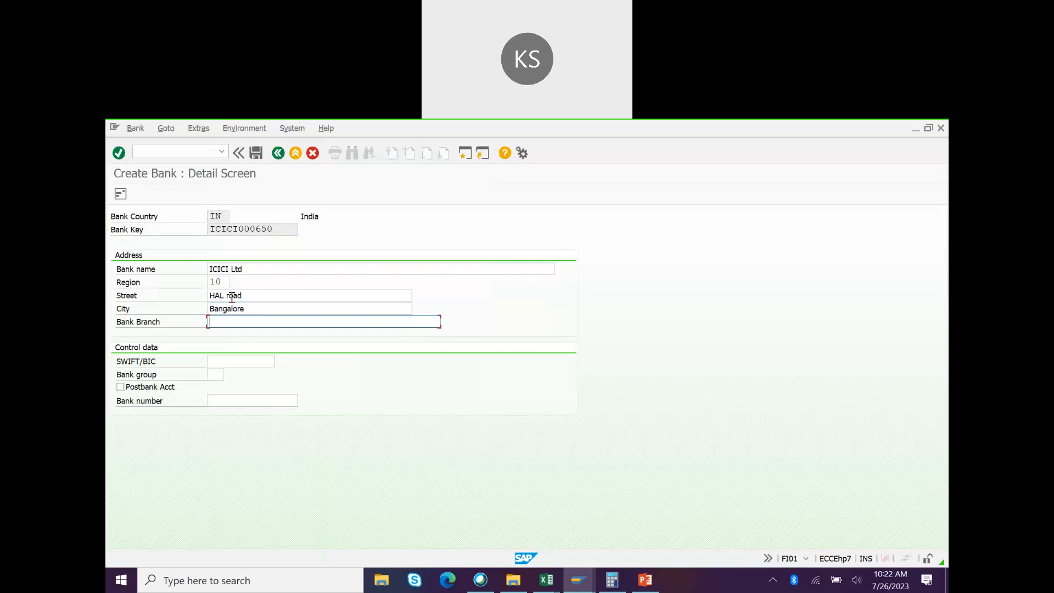
text(HAL)
key(Return)
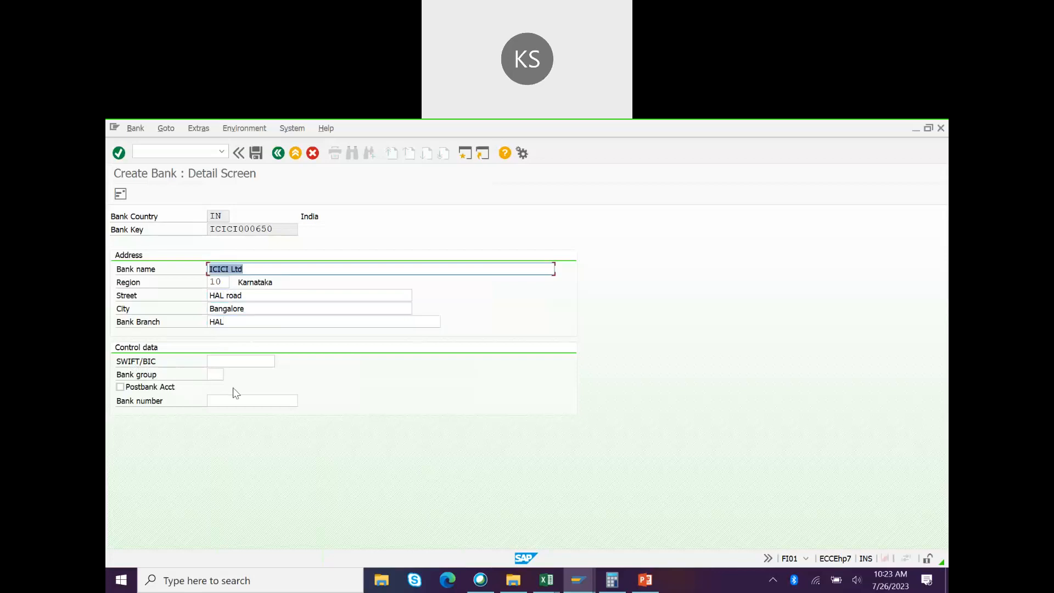
key(ctrl+s)
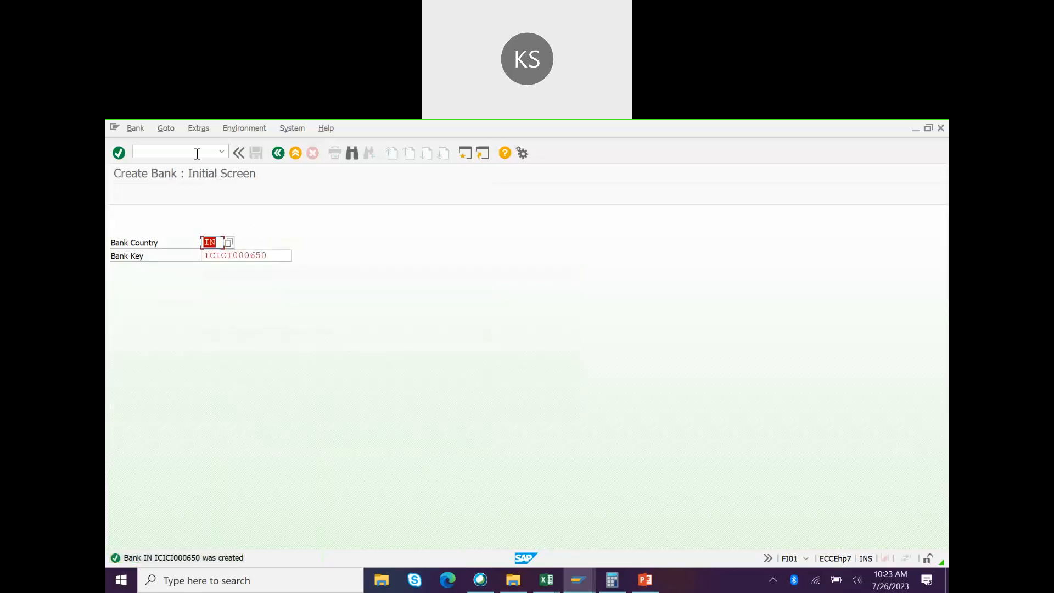
click(197, 153)
Step: Run /nfi12 with work area TCM3 and choose New Entries for a house bank
text(/nfi12)
key(Return)
text(T)
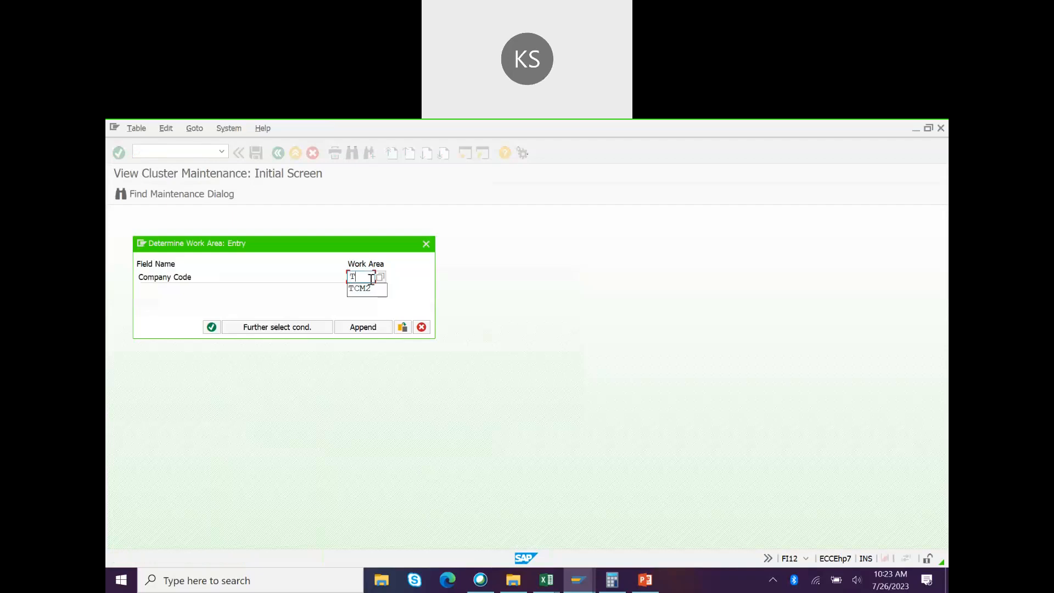
text(CM3)
key(Return)
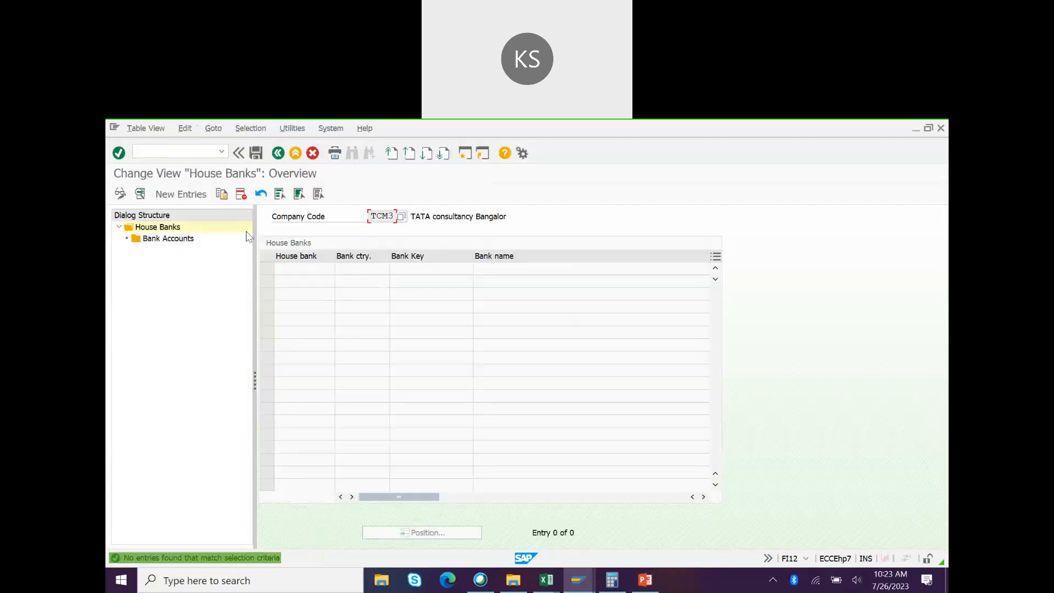
click(187, 195)
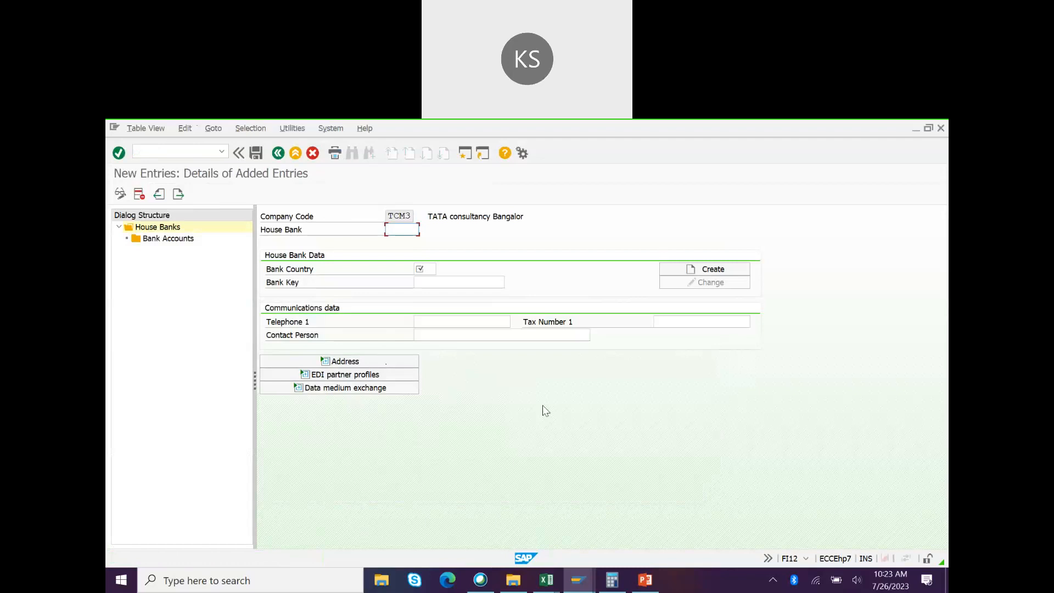
Step: Enter house bank ID ICICI with bank country IN
text(IC)
key(Down)
key(Return)
click(425, 268)
text(IN)
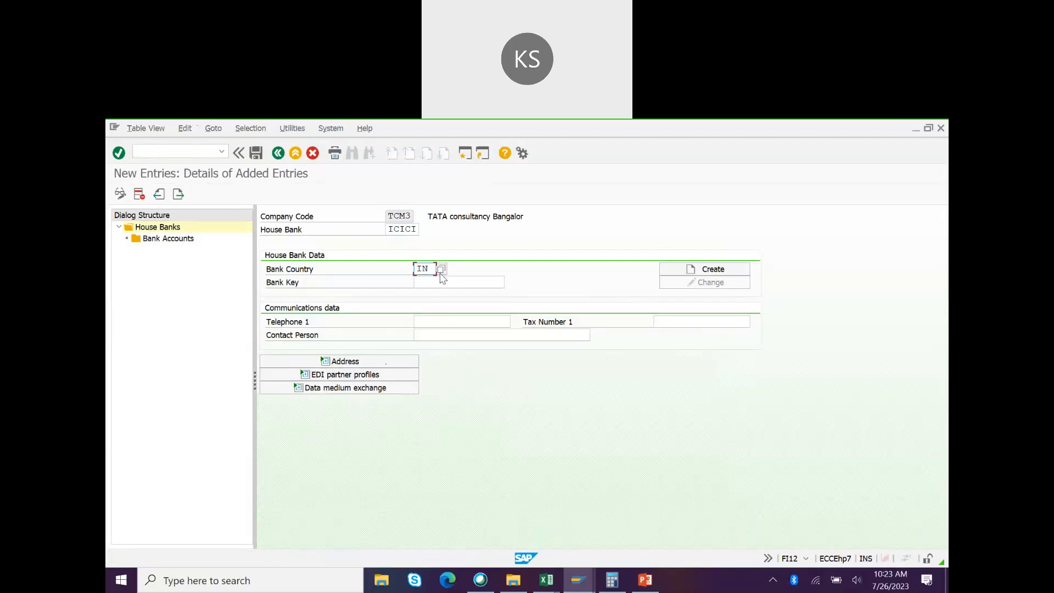
click(432, 281)
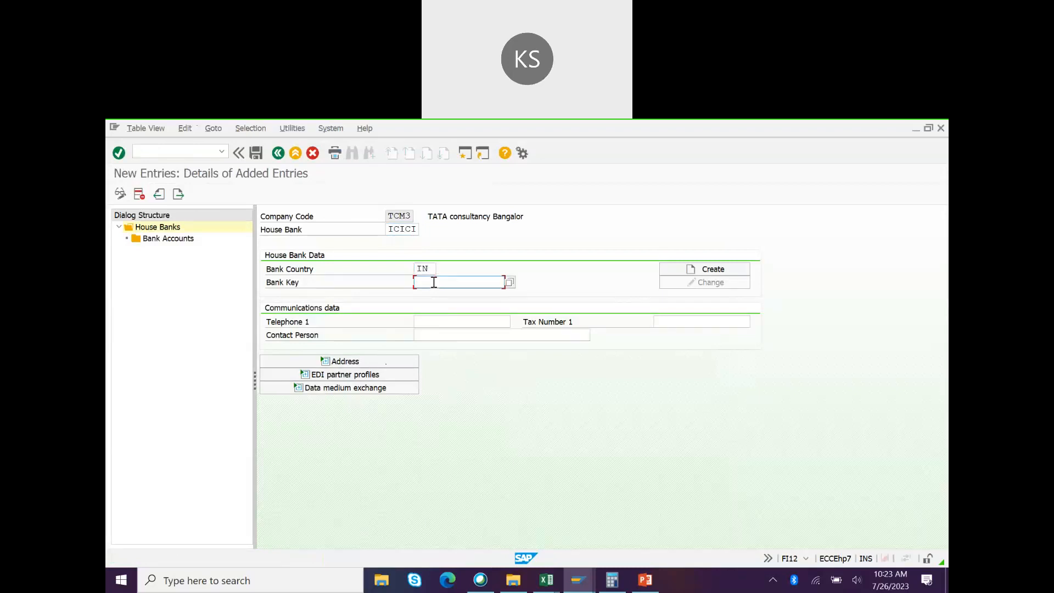
click(340, 361)
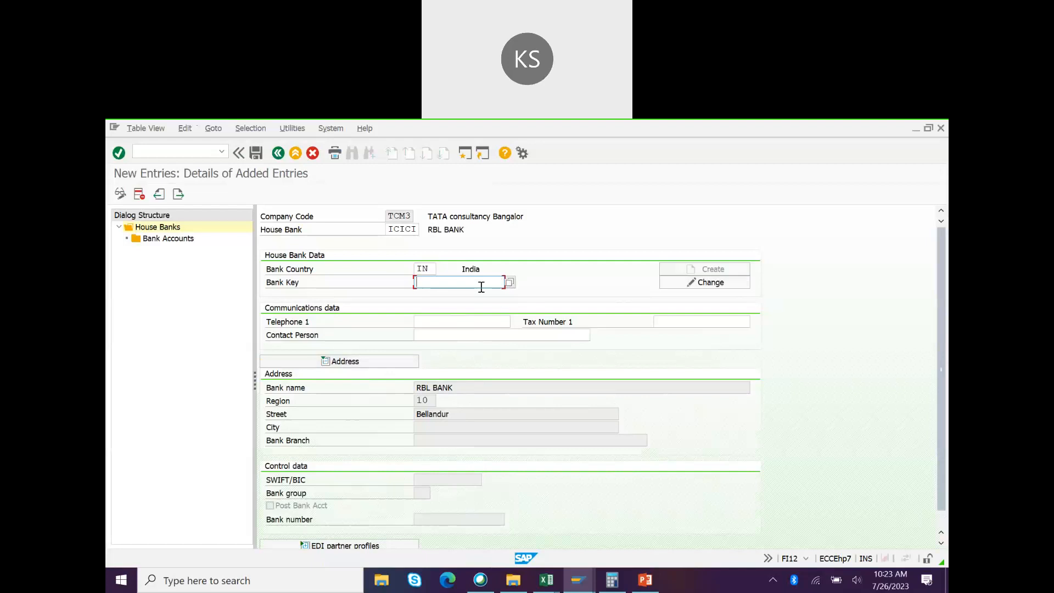
Step: Set the bank key to ICICI000650 so the ICICI Ltd details load
text(I)
key(Down)
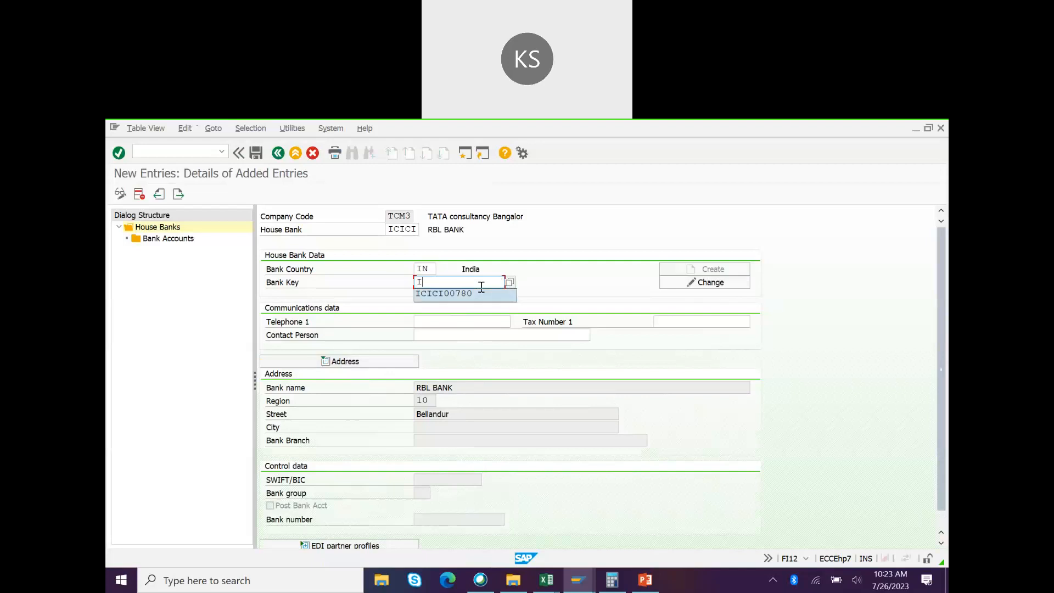
key(Return)
key(Left)
key(BackSpace)
text(5)
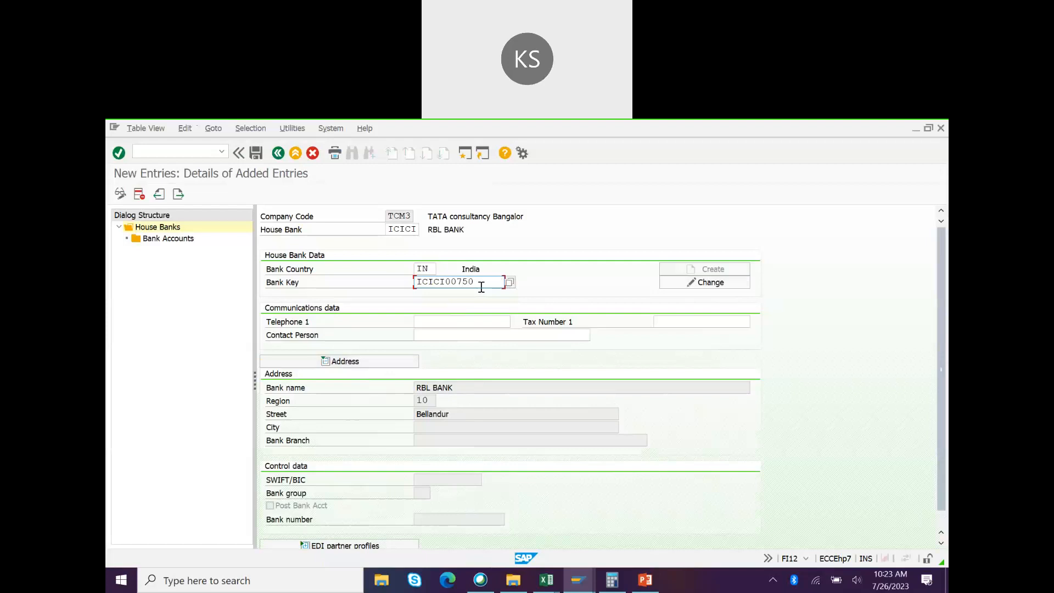
key(Left)
key(BackSpace)
text(6)
key(Return)
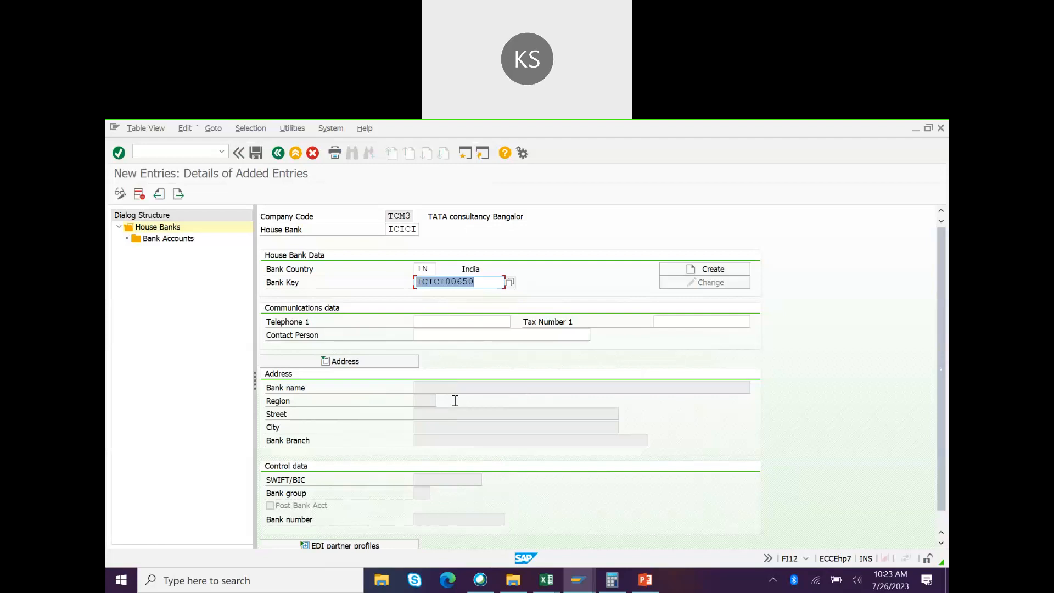
click(457, 282)
click(456, 282)
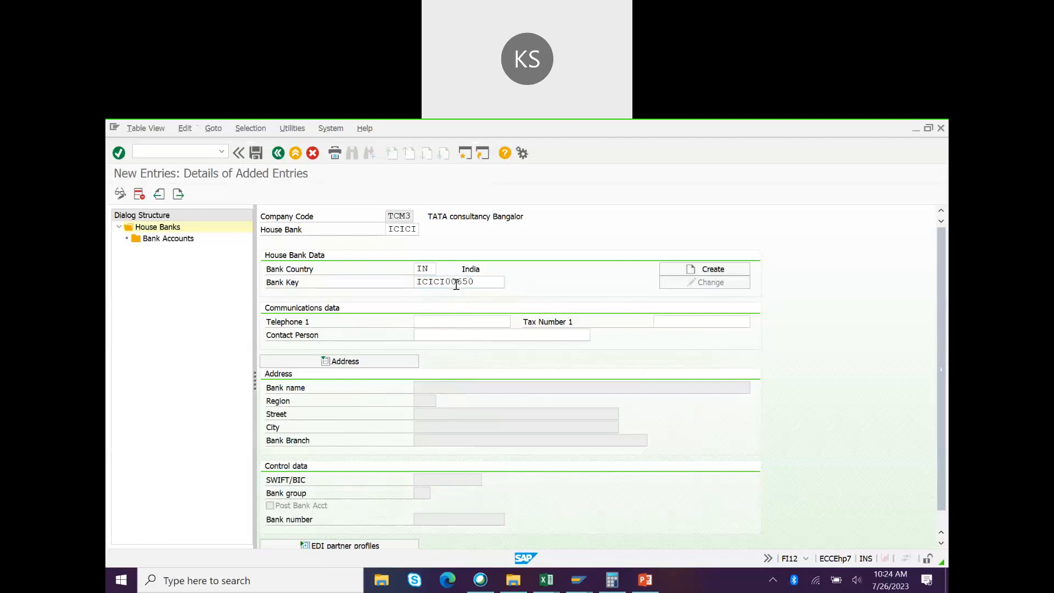
click(456, 284)
text(0)
key(Return)
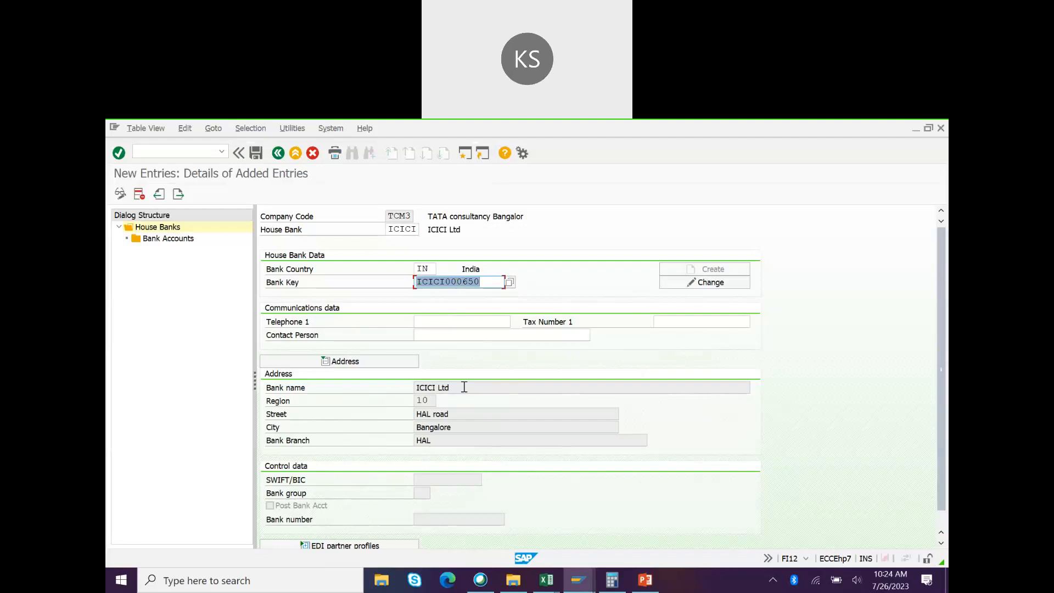
Step: Save house bank ICICI under the customizing request and open its Bank Accounts overview
click(255, 153)
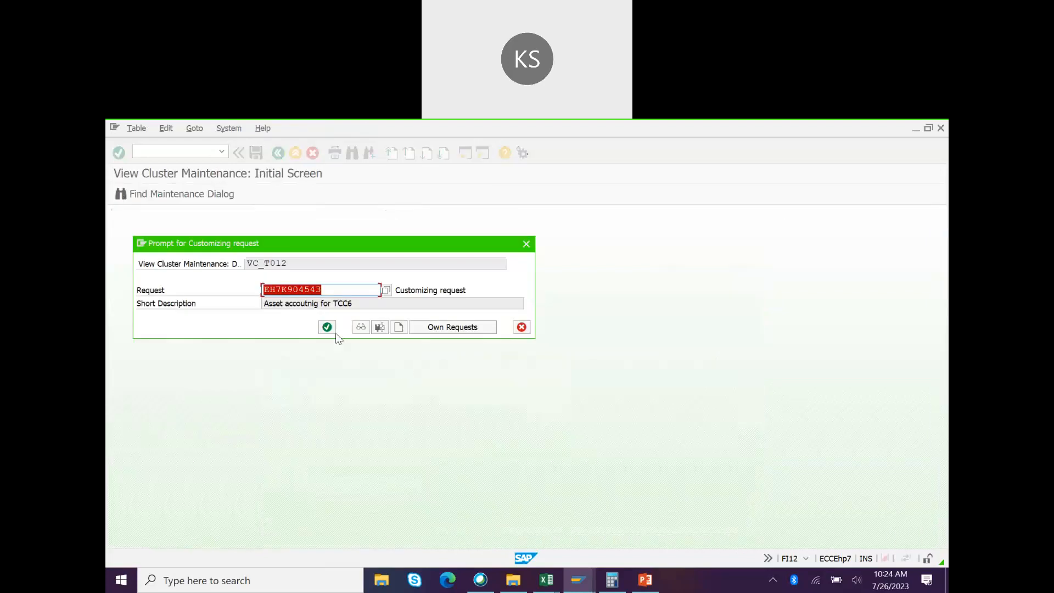
click(327, 328)
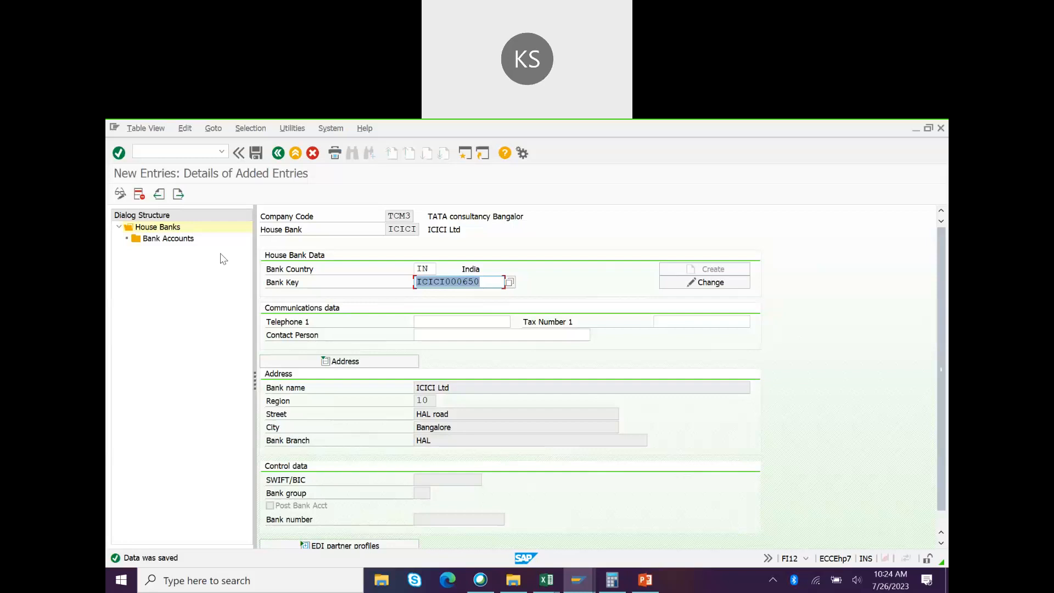
double_click(169, 239)
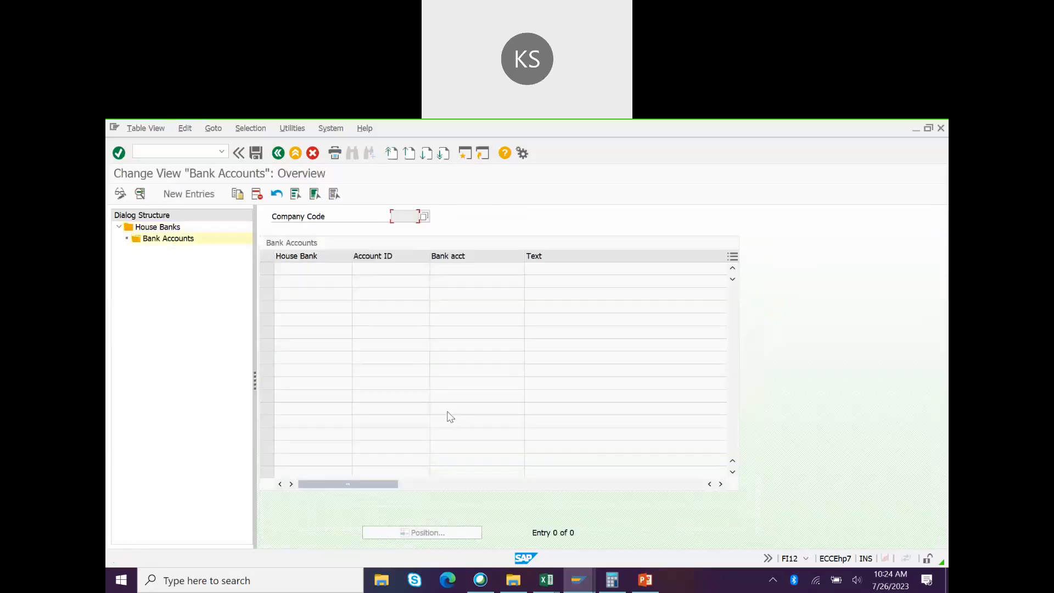
Step: Copy the bank account number from Sheet6 cell L52 and start a new bank account entry
key(alt+Tab)
key(alt+Tab)
key(alt+Tab)
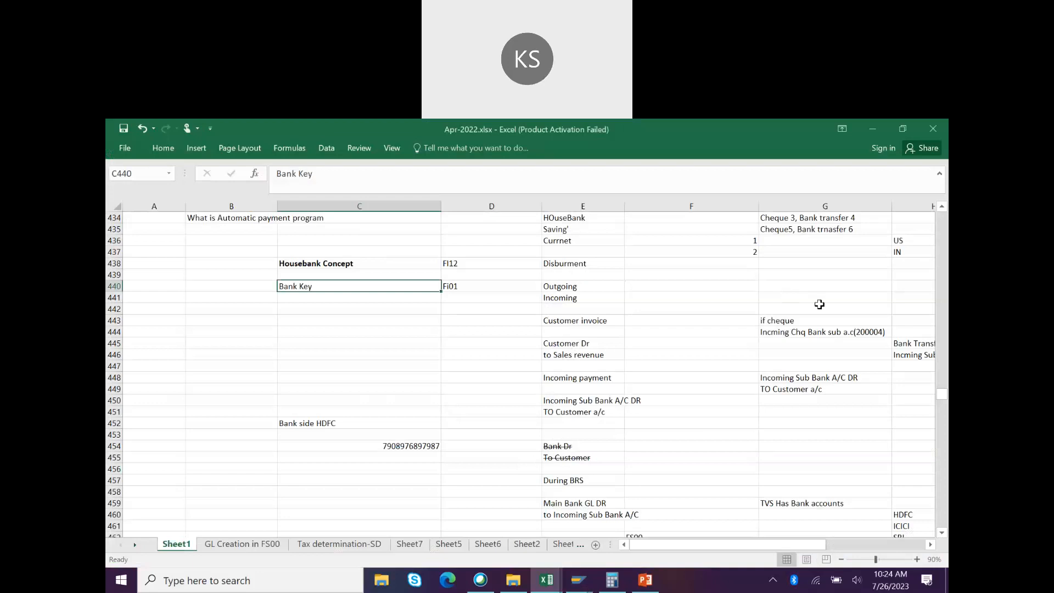
click(486, 546)
click(759, 259)
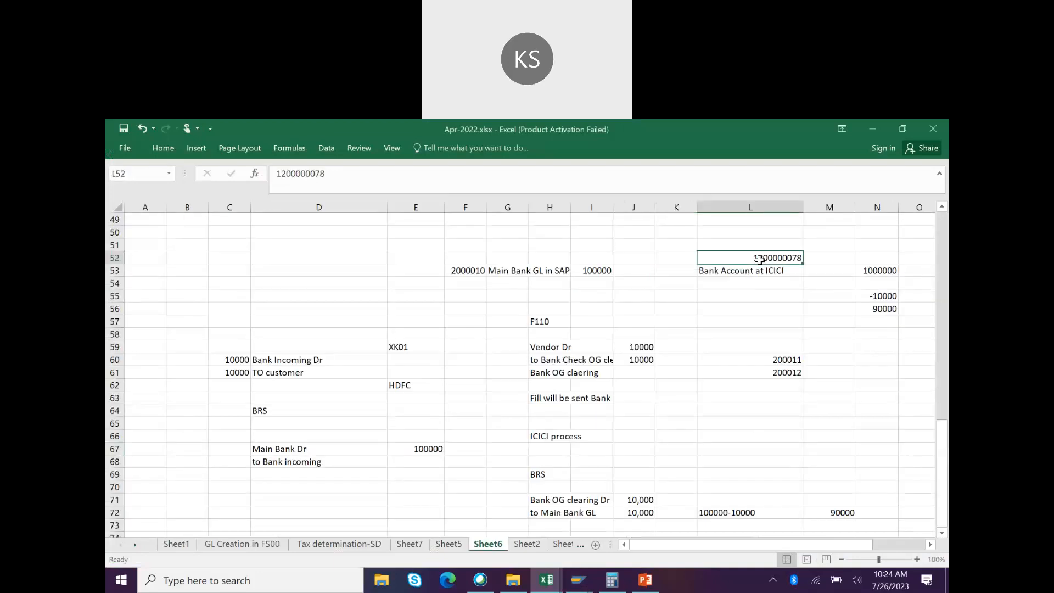
key(ctrl+c)
key(alt+Tab)
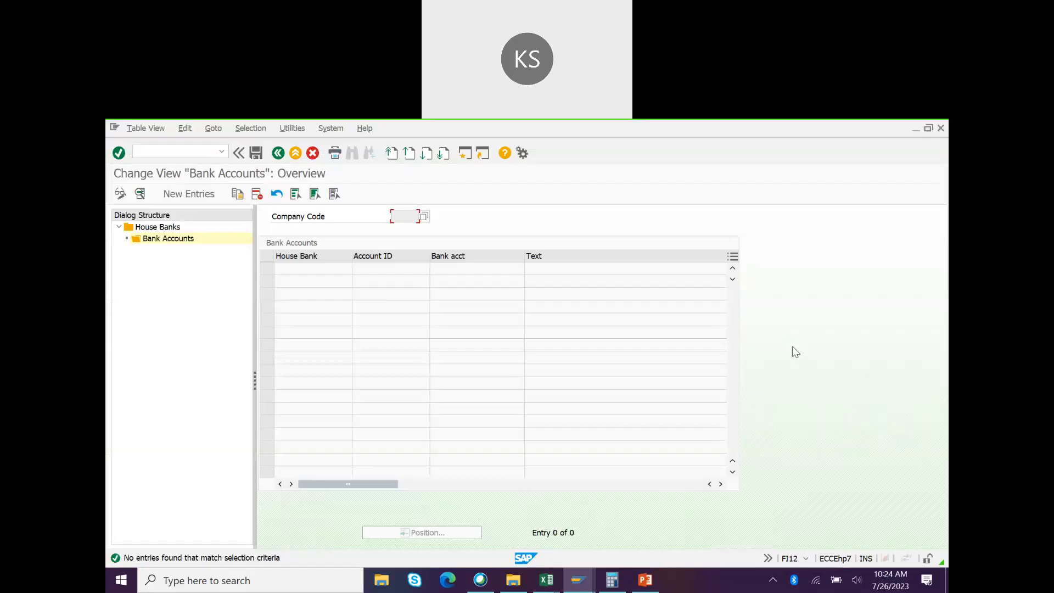
click(193, 197)
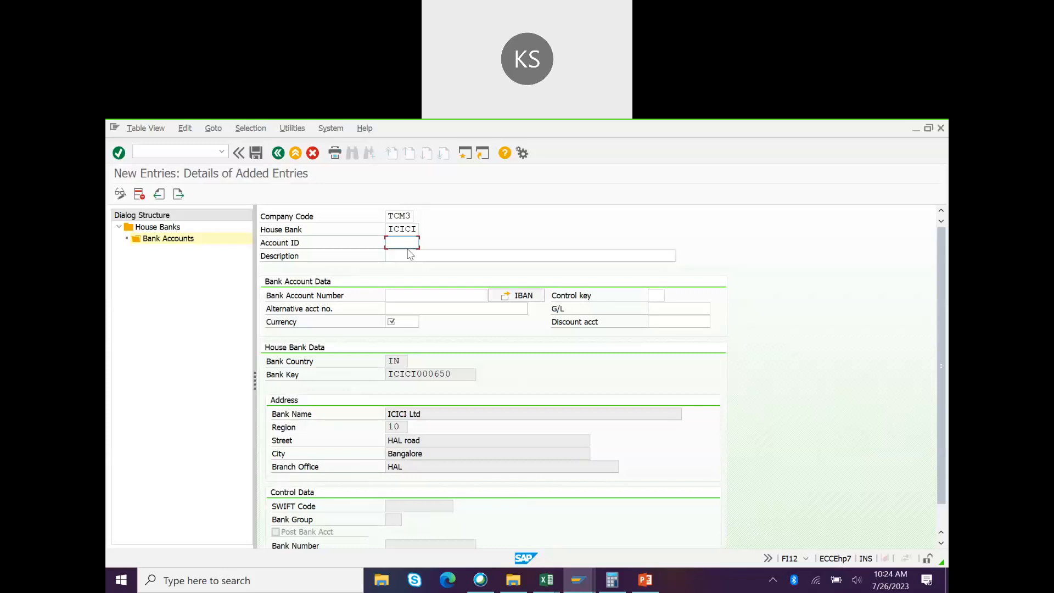
Step: Enter account ID ICI01 with description DISUBURSEMENT ACCOUNT
key(alt+Tab)
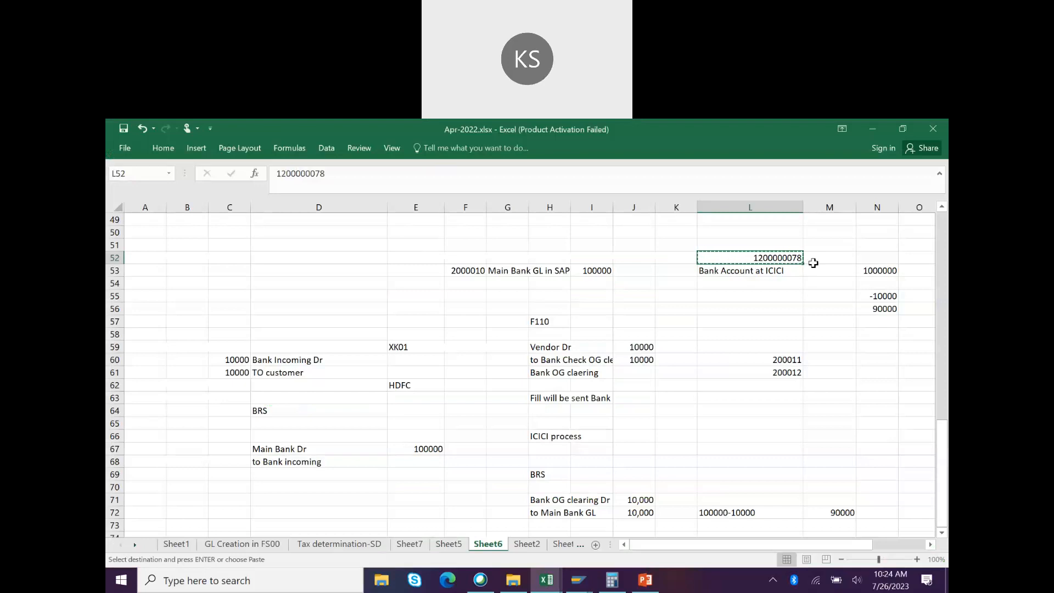
key(alt+Tab)
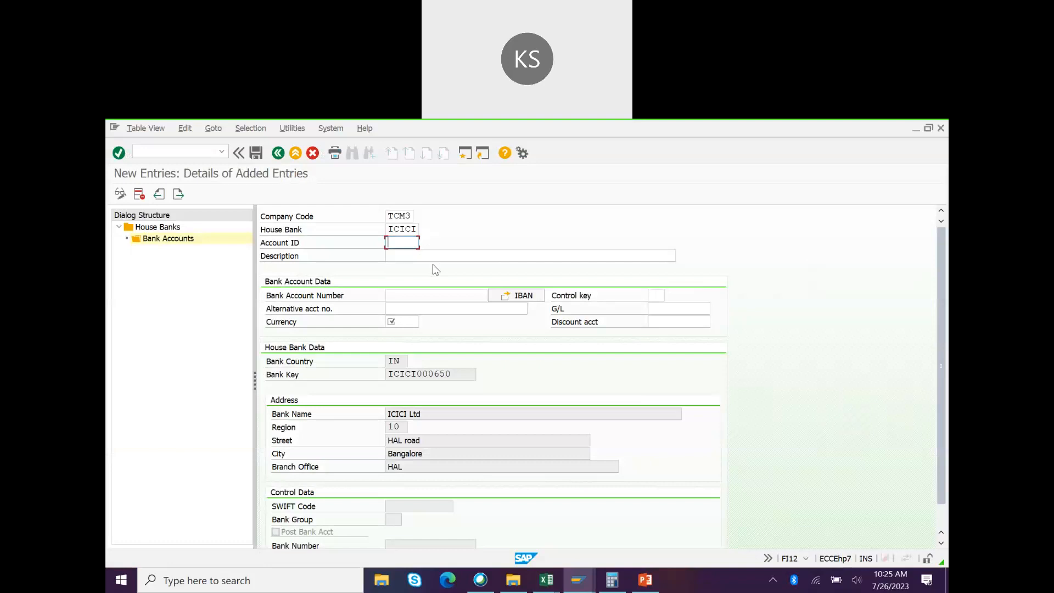
text(CIC)
key(BackSpace)
text(01)
click(429, 257)
text(Di)
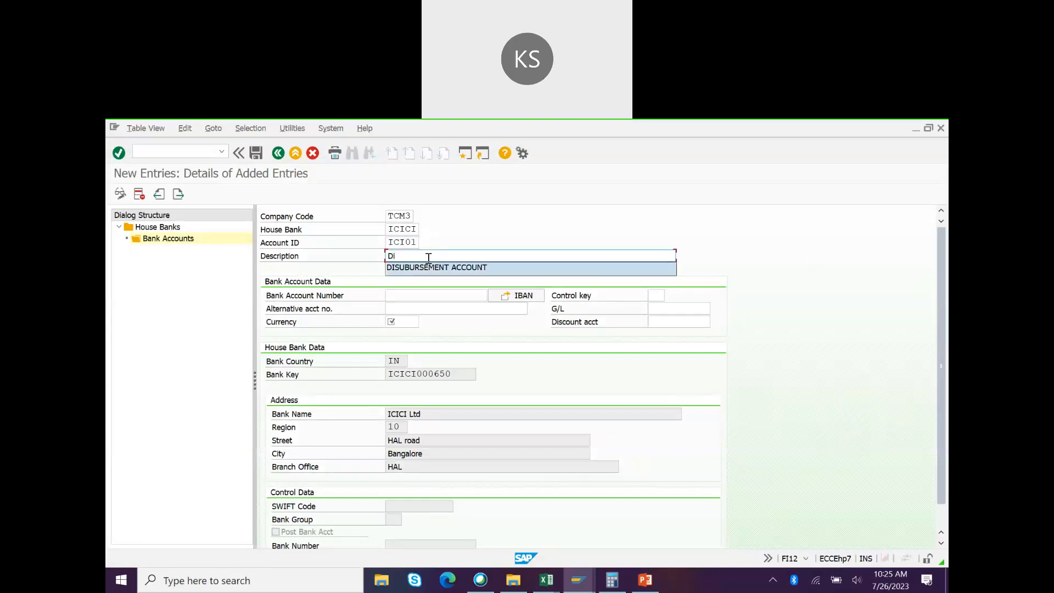
click(434, 268)
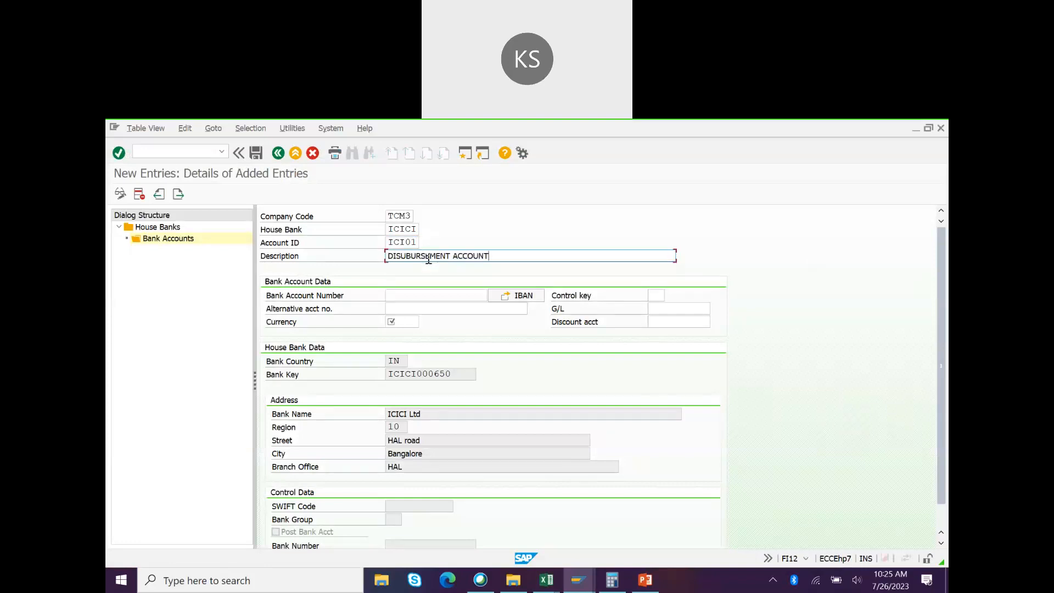
Step: Enter the bank account number and currency INR, then confirm the entries
click(418, 294)
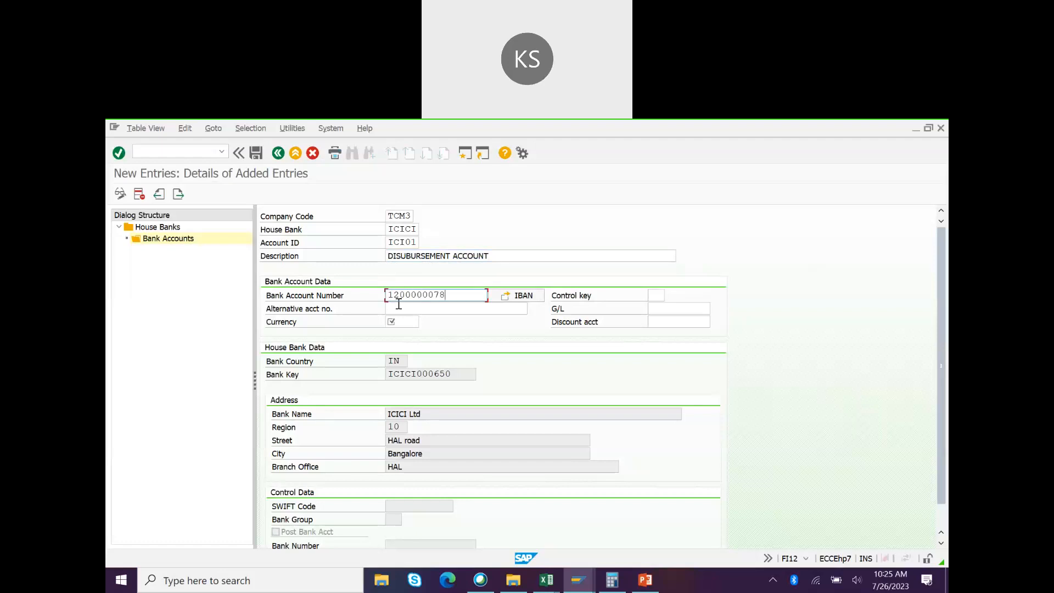
click(522, 297)
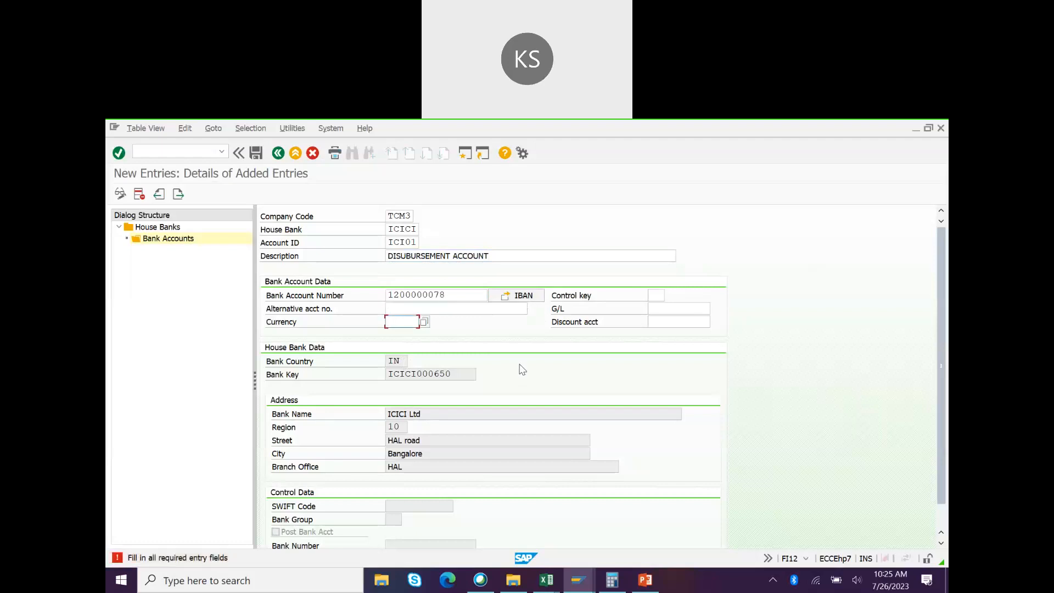
text(INR)
key(Return)
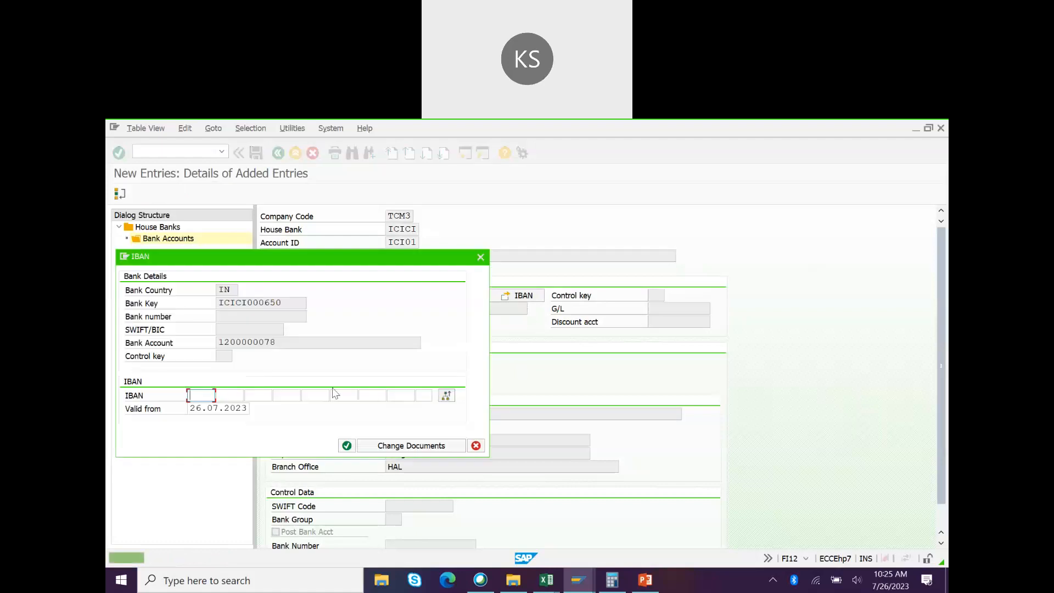
Step: Try generating an IBAN, dismiss the 'Enter an IBAN' error, and cancel the IBAN popup
click(447, 399)
click(293, 342)
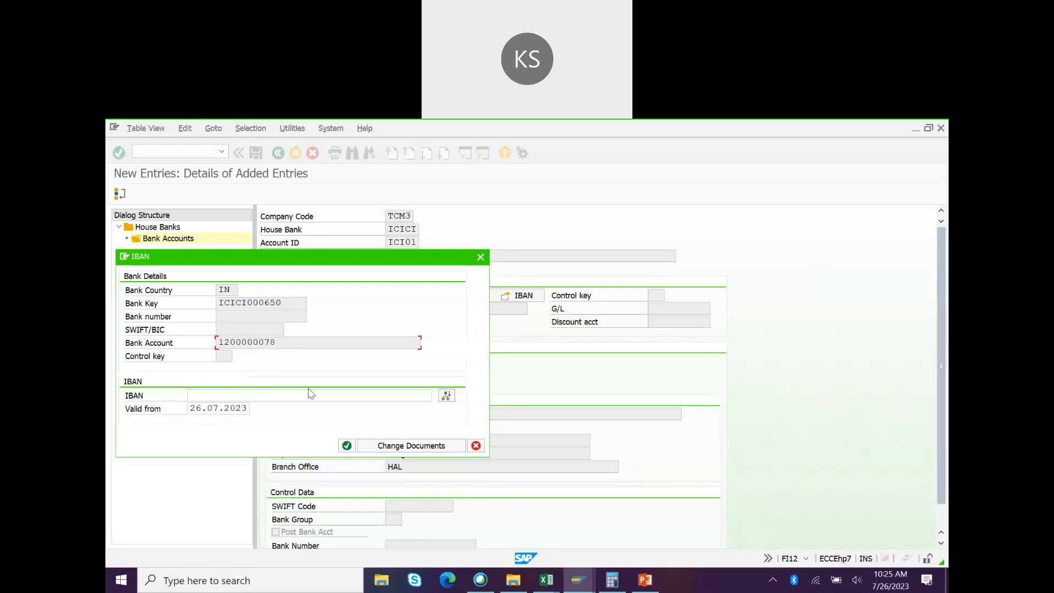
click(446, 395)
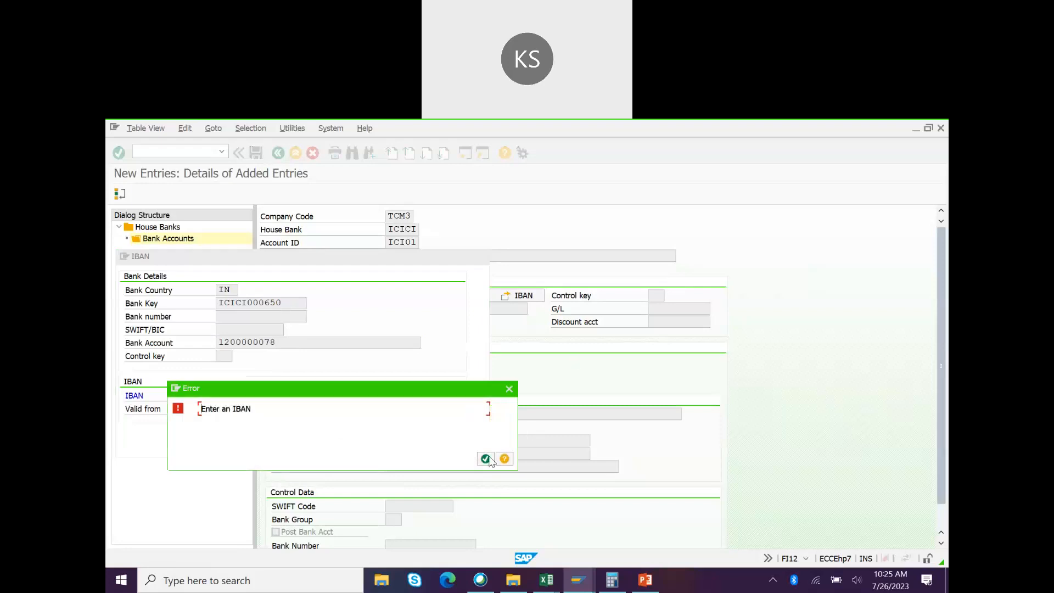
click(486, 457)
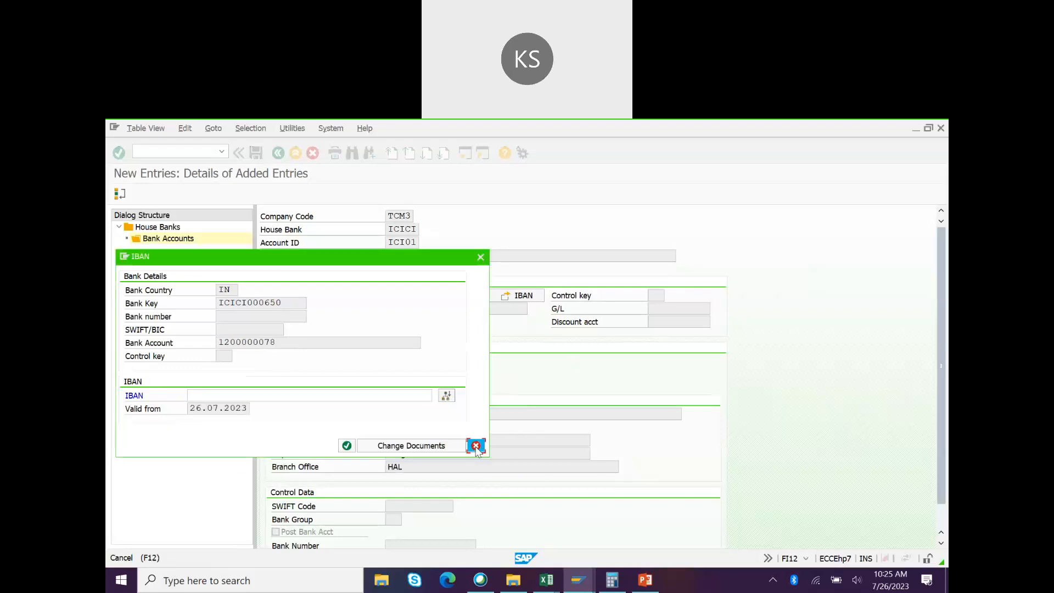
click(475, 444)
click(454, 307)
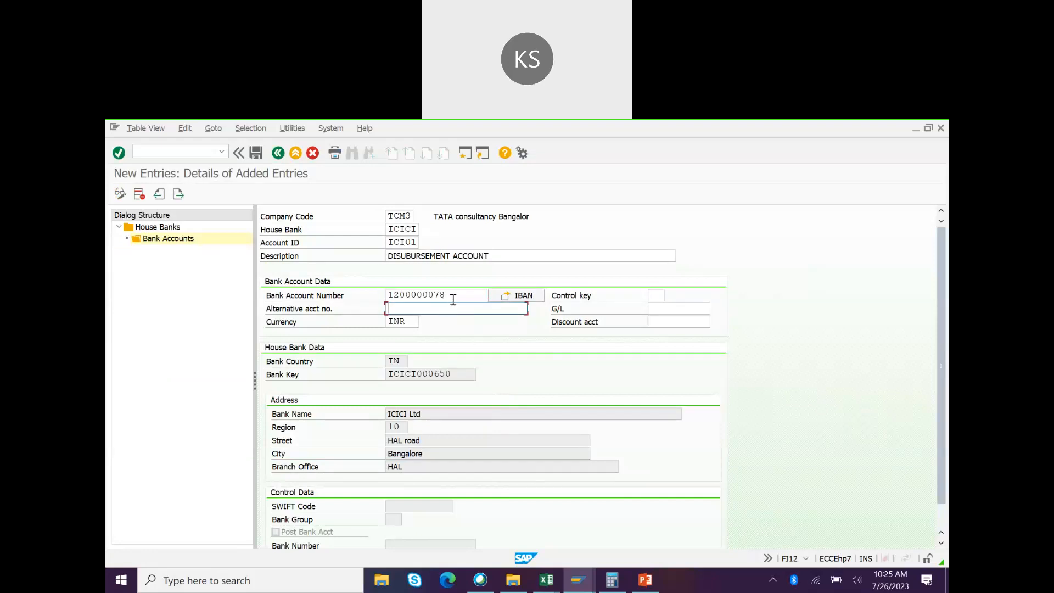
click(455, 298)
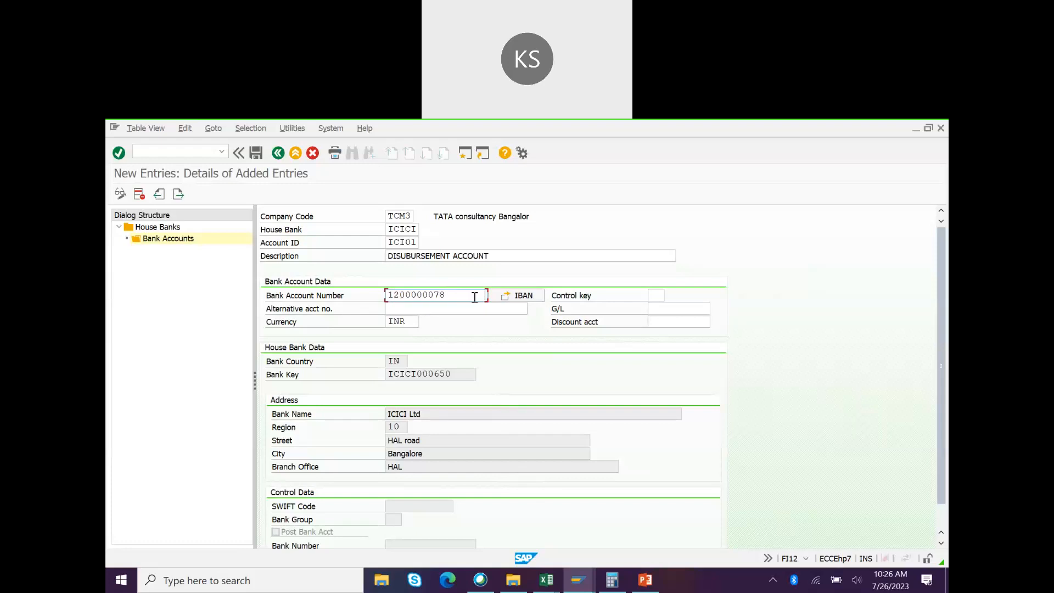
click(464, 306)
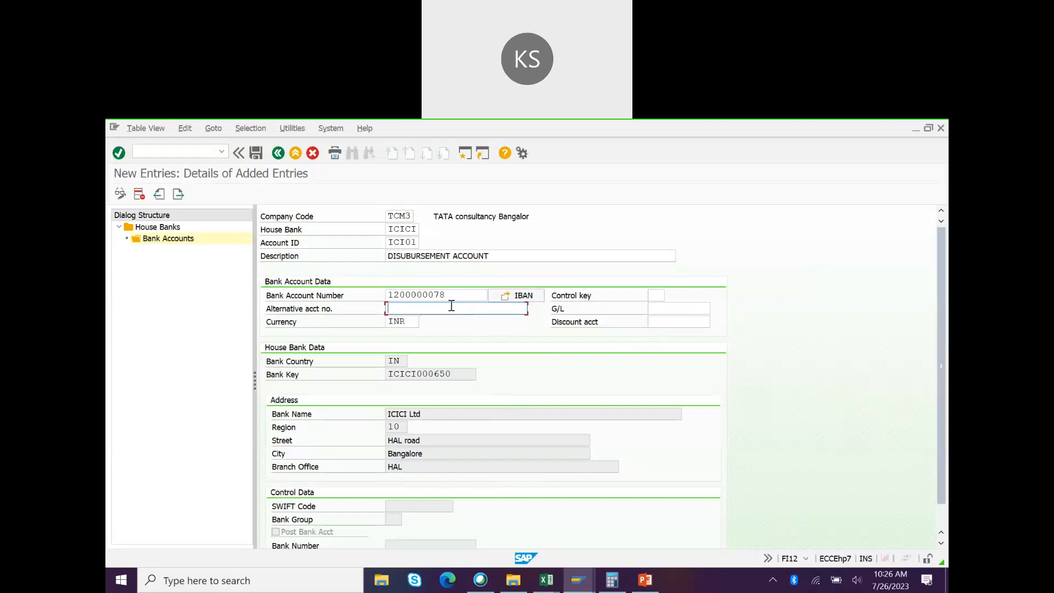
click(458, 295)
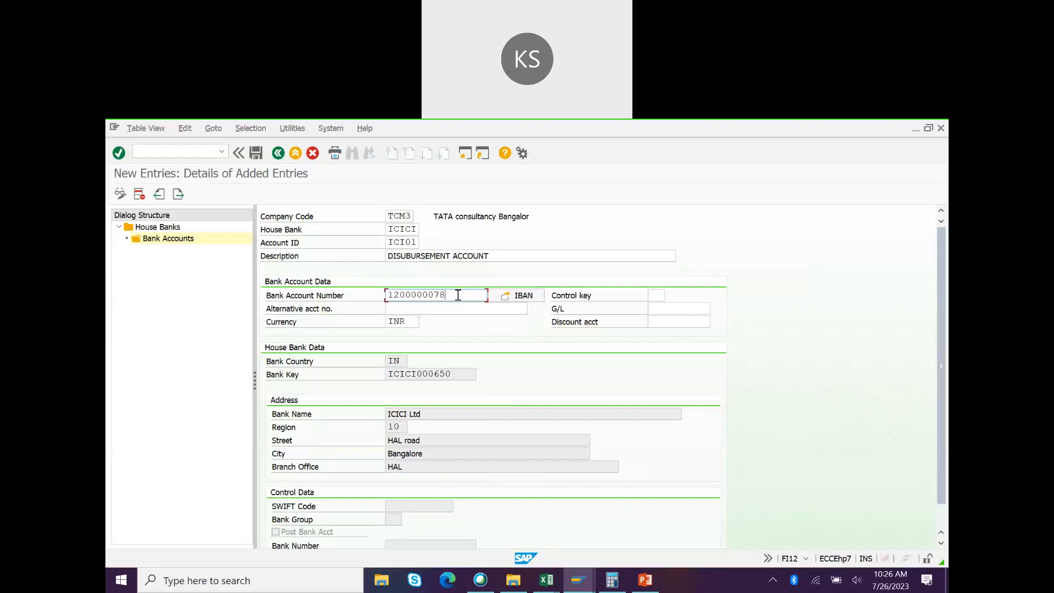
click(447, 309)
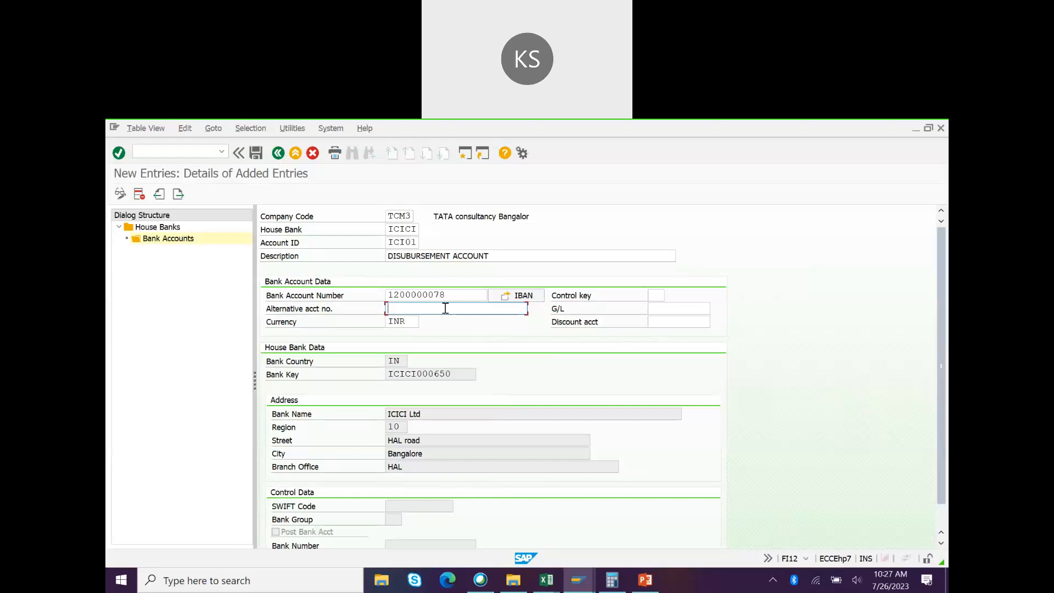
click(458, 295)
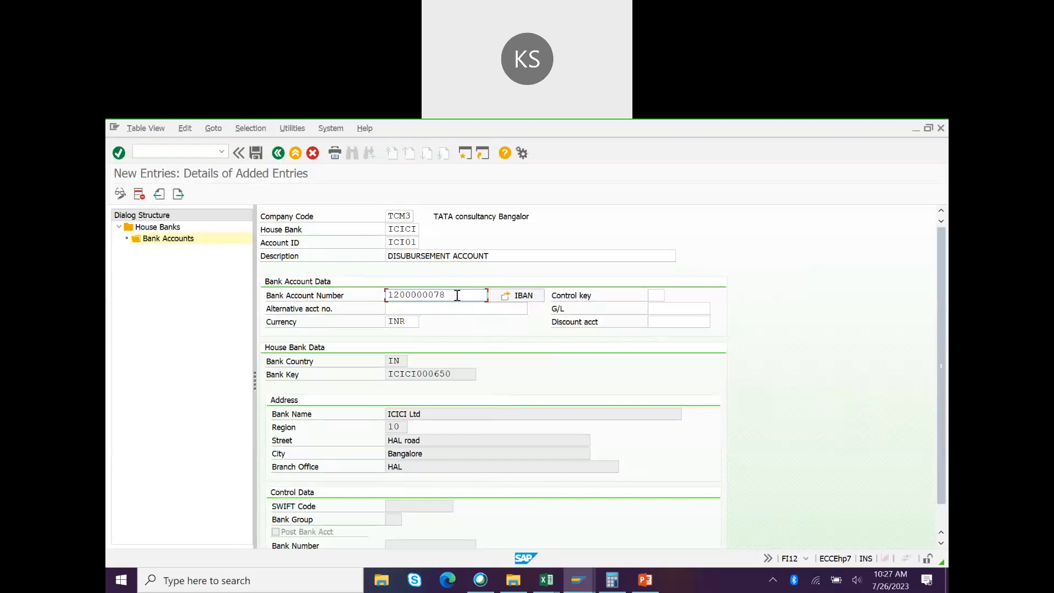
click(435, 310)
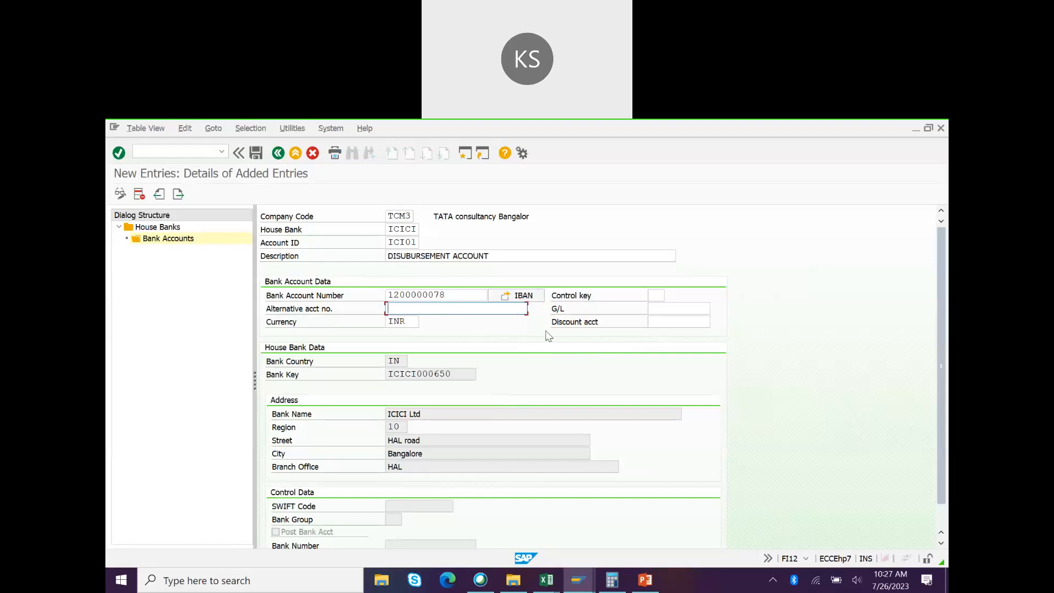
click(455, 296)
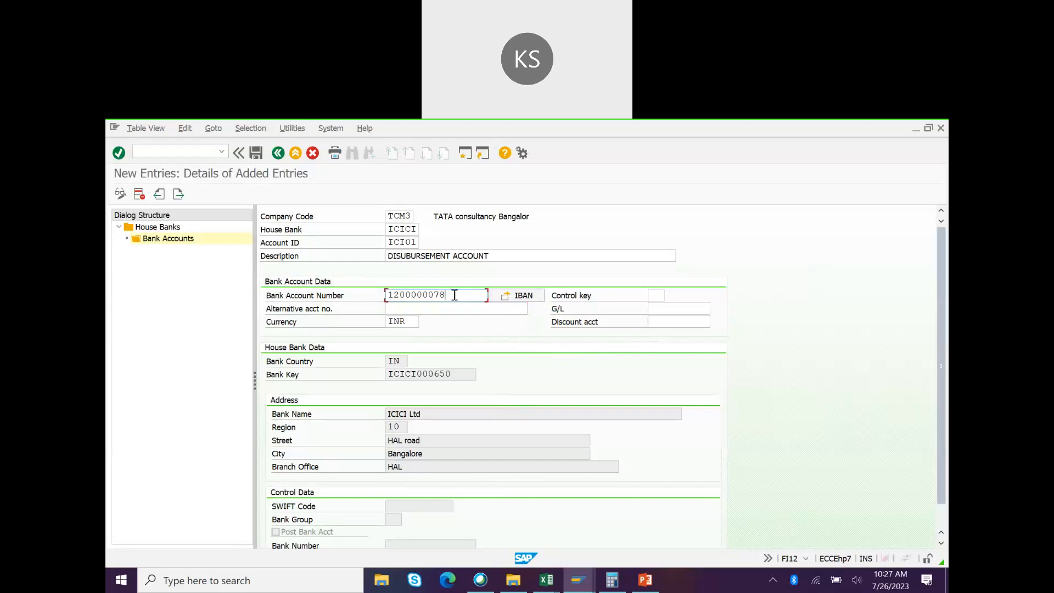
drag(455, 295, 367, 299)
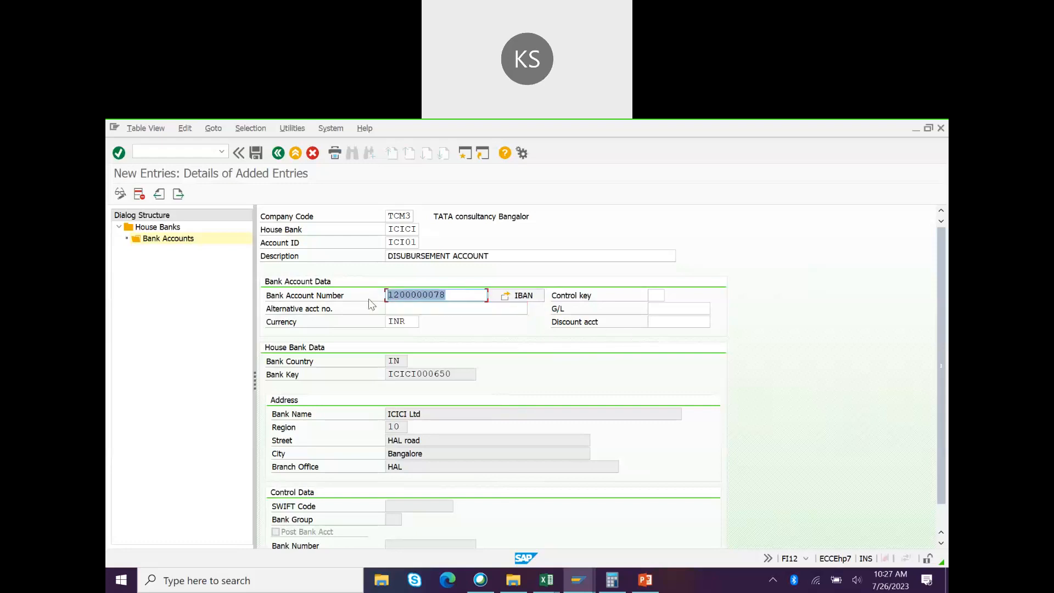
click(468, 299)
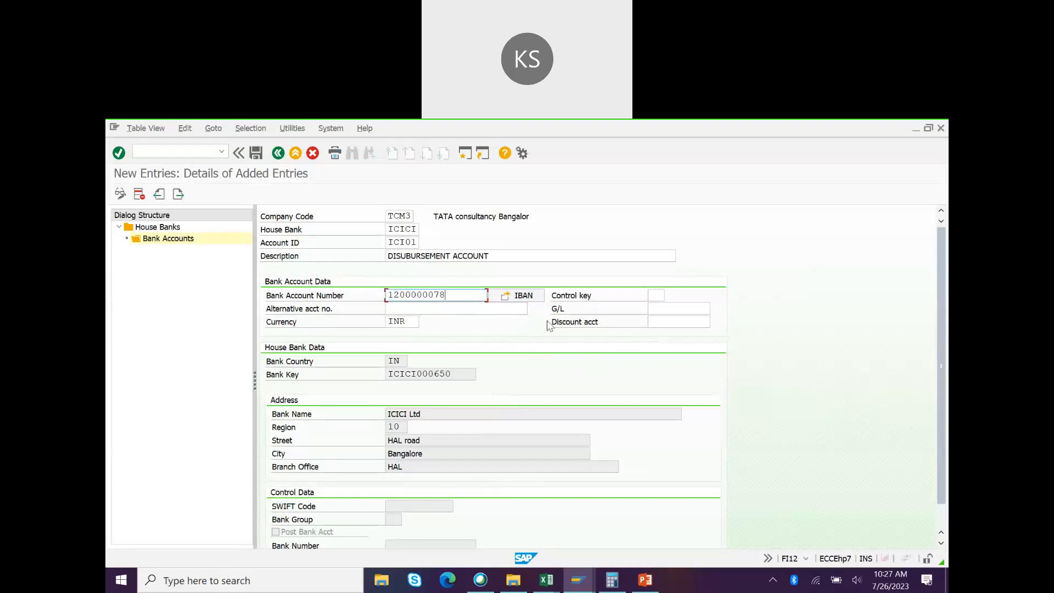
key(alt+Tab)
key(alt+Tab)
key(alt+Tab)
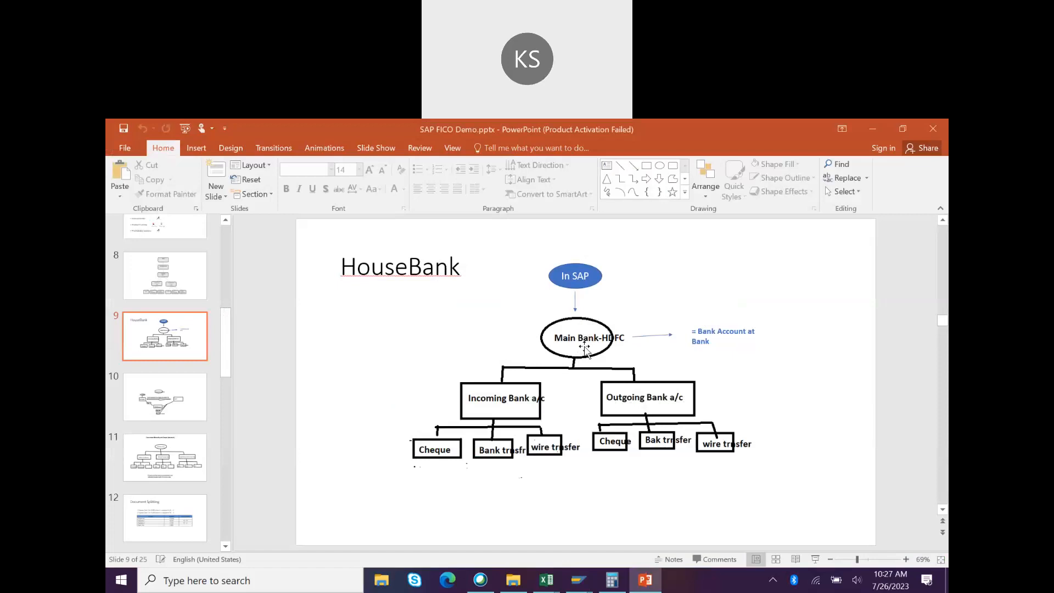
key(alt+Tab)
click(666, 309)
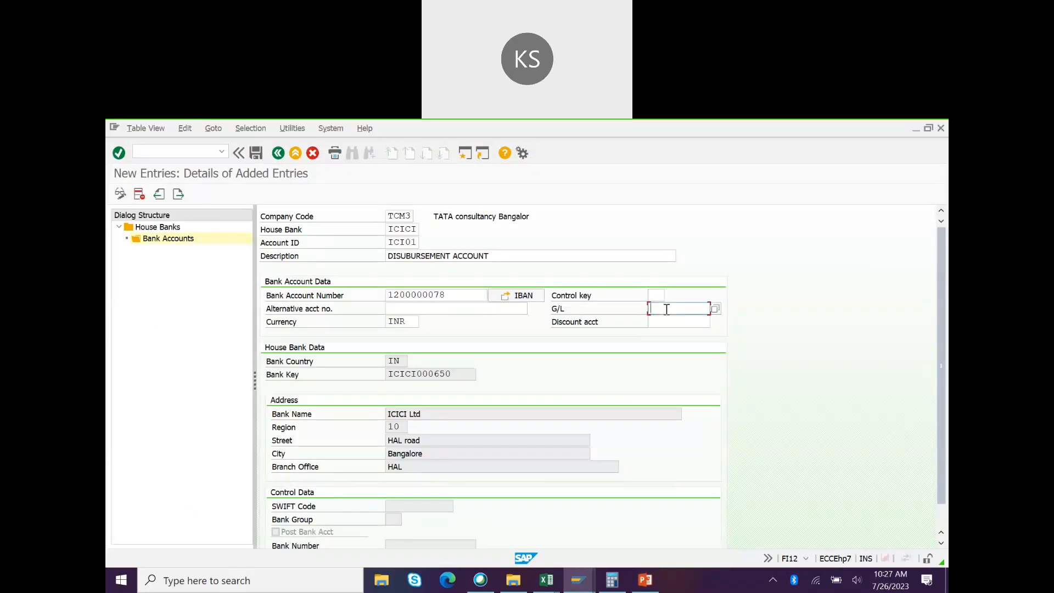
Step: Open G/L account maintenance with FS00 and start creating account 200010 in TCM3
key(alt+Tab)
click(208, 154)
text(fs00)
key(Return)
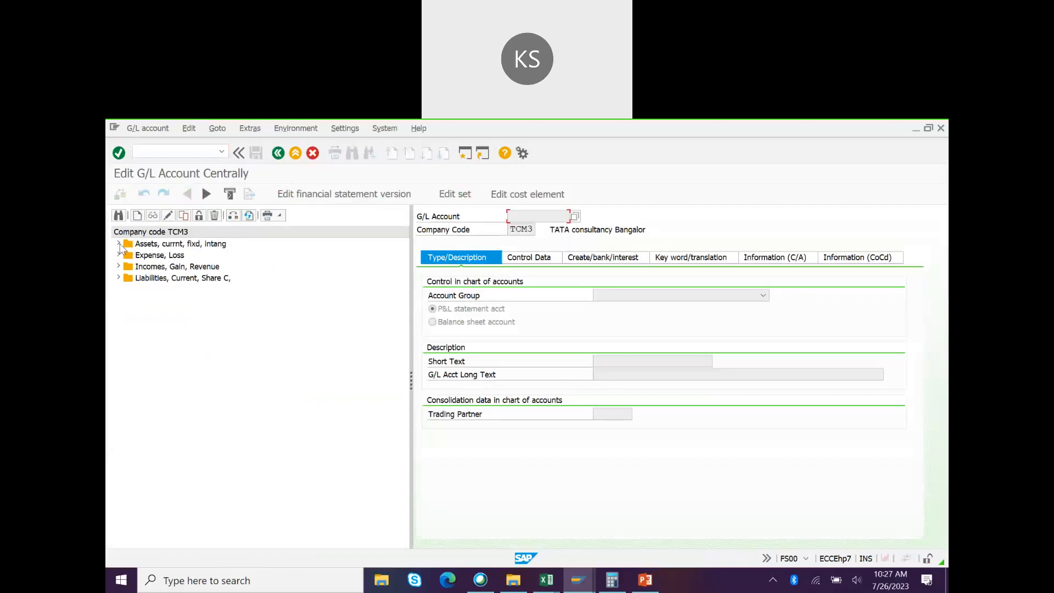
click(119, 244)
click(161, 267)
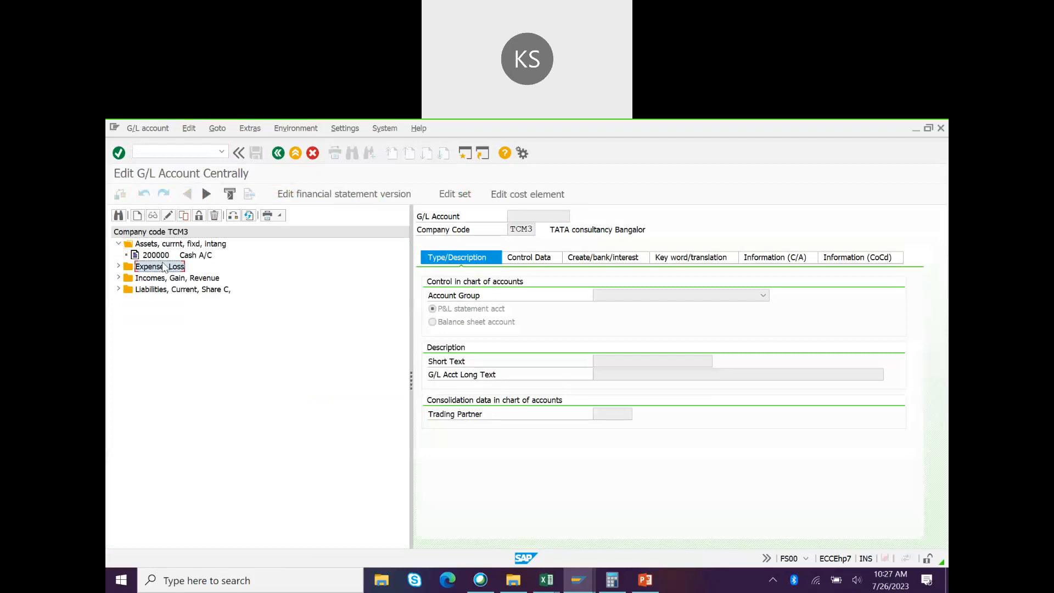
click(156, 256)
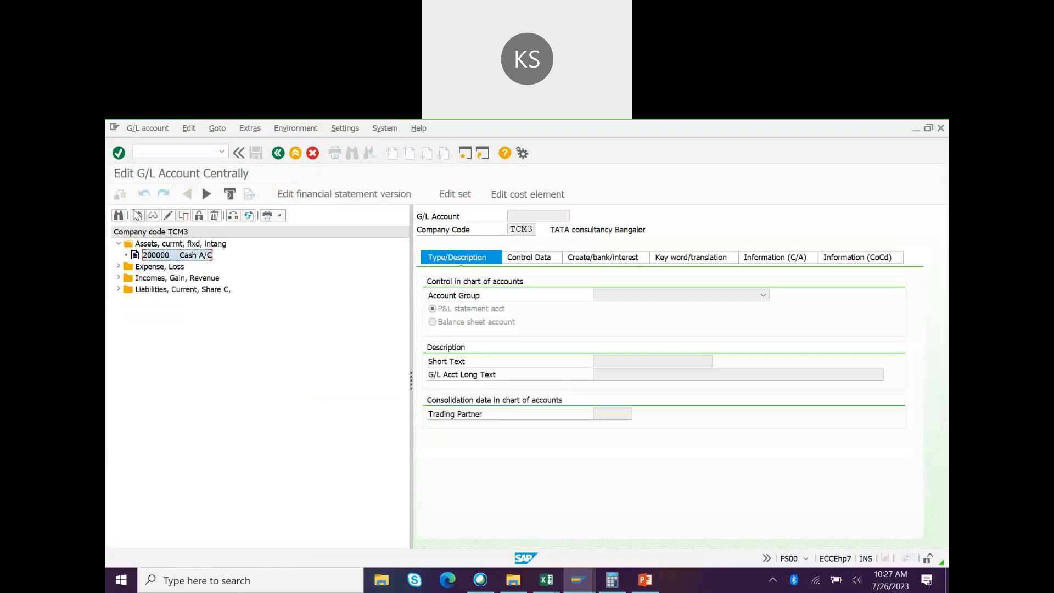
click(137, 216)
text(2)
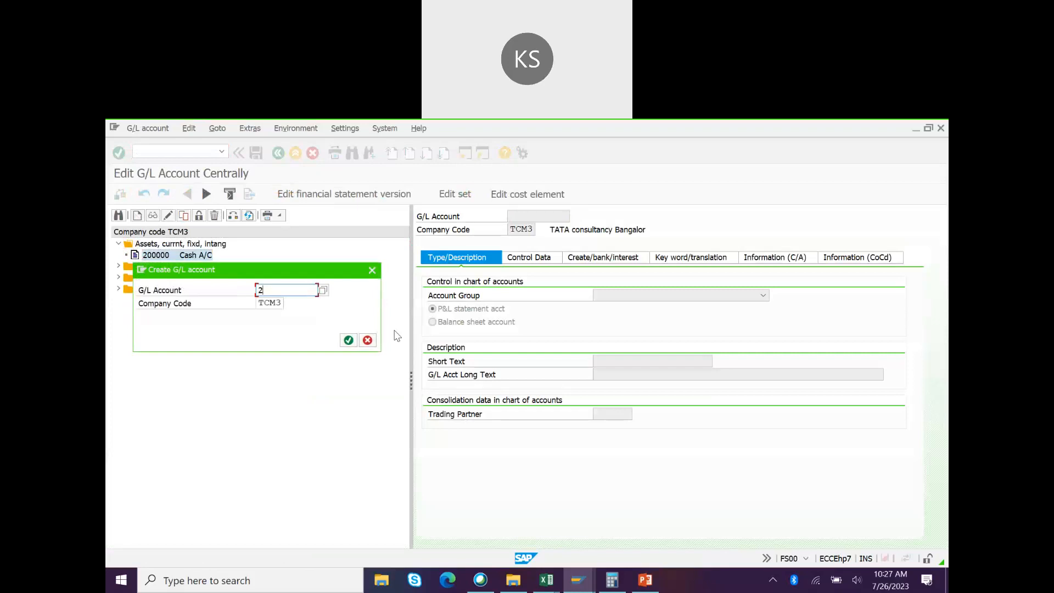
text(000010)
click(348, 341)
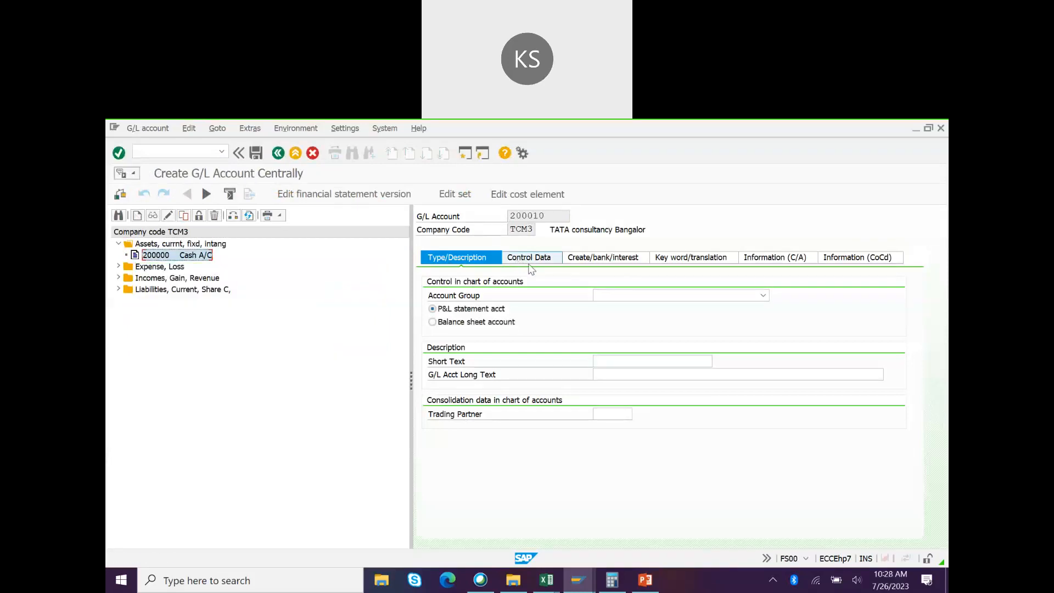
Step: Make it an Assets-group balance sheet account with short and long text 'Main Bank - ICICI1'
click(639, 296)
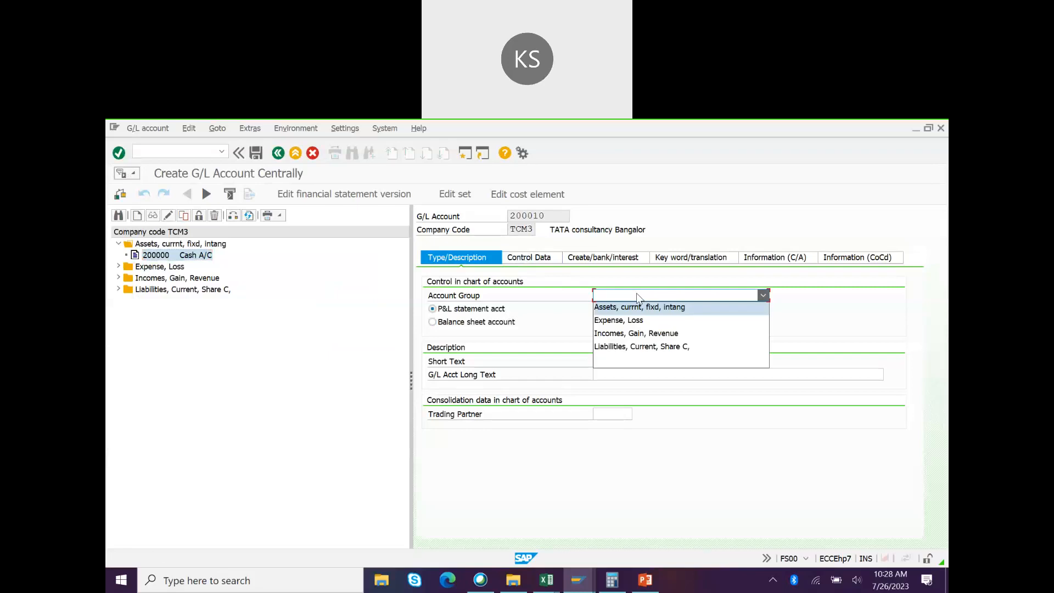
click(612, 307)
click(498, 328)
click(609, 361)
text(M)
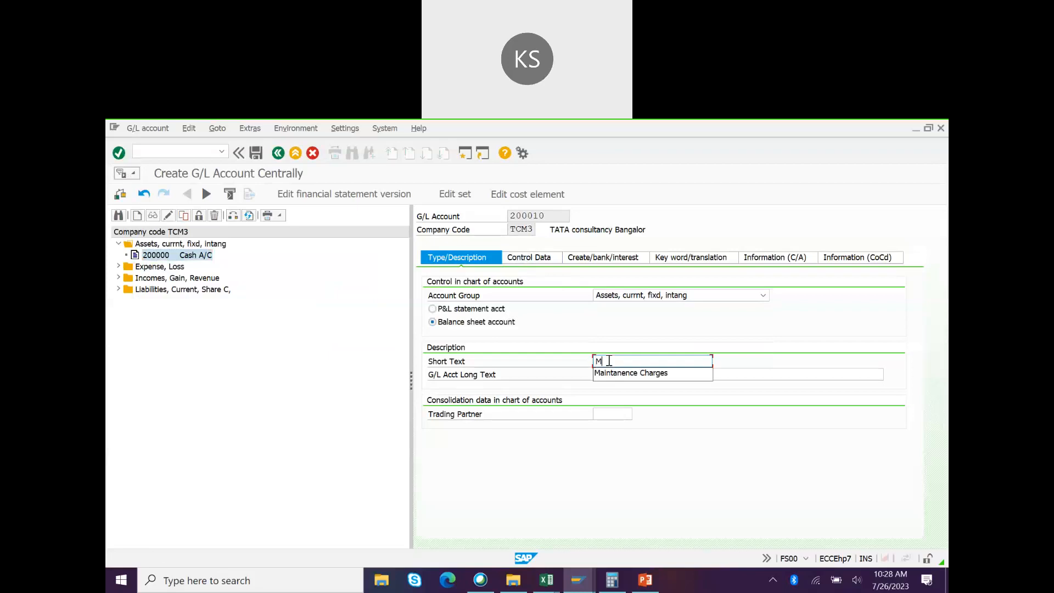
text(ain Bank )
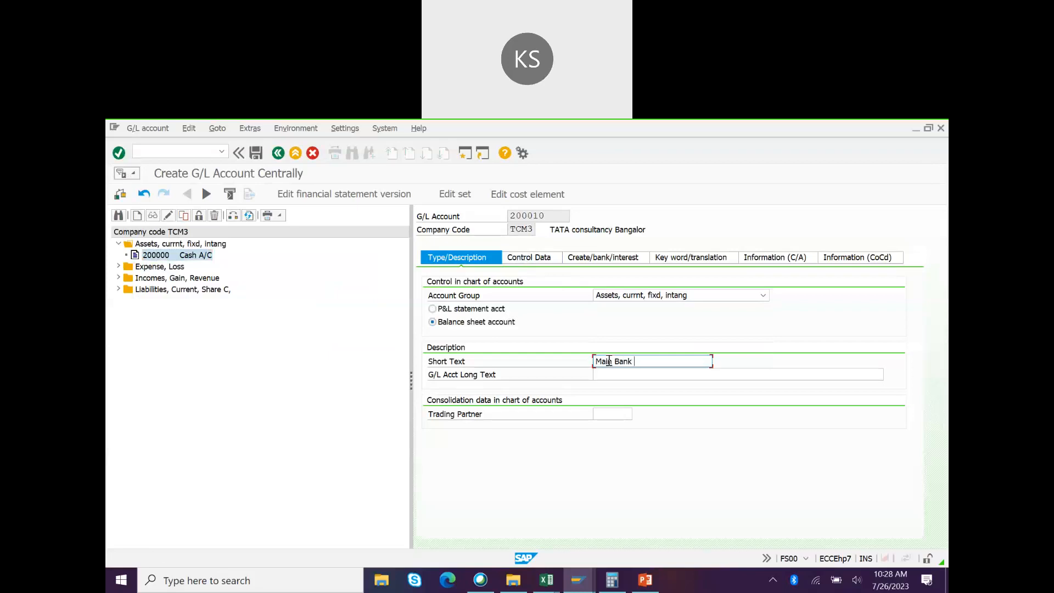
text(- ICICI1)
drag(686, 362, 556, 373)
key(ctrl+c)
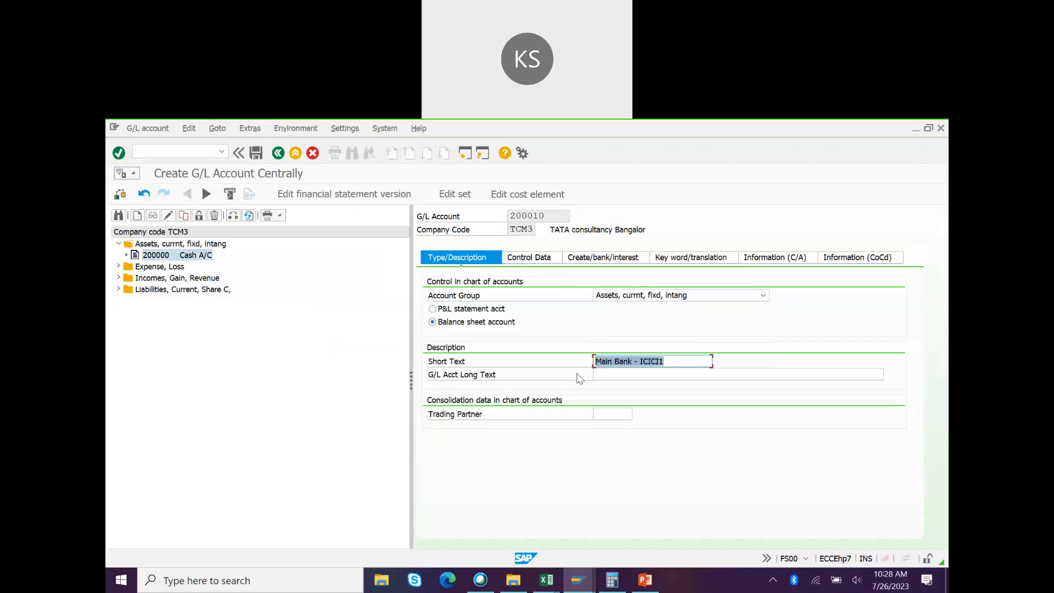
click(638, 380)
key(ctrl+v)
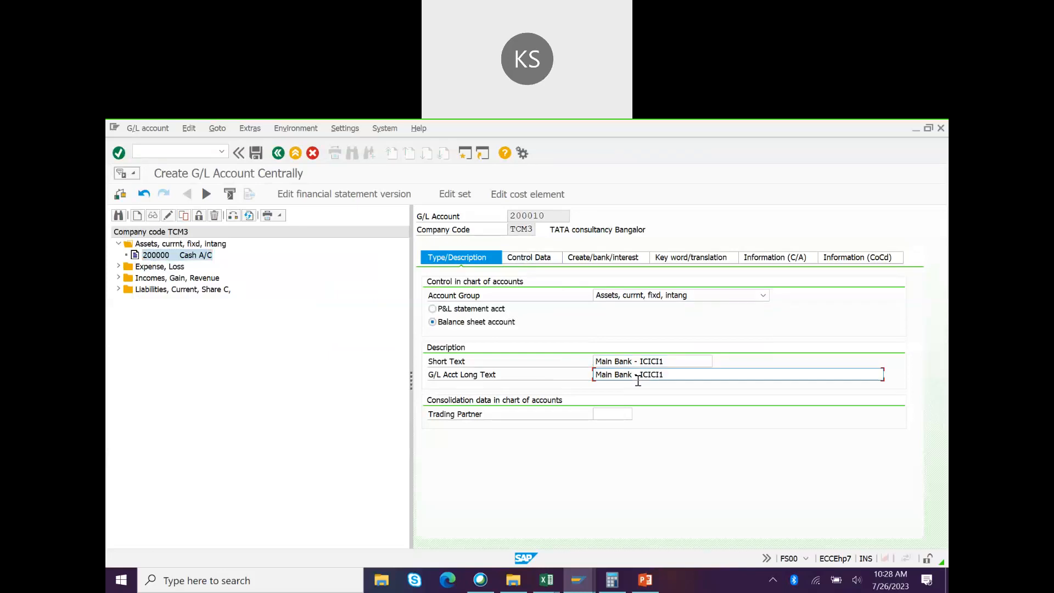
key(alt+Tab)
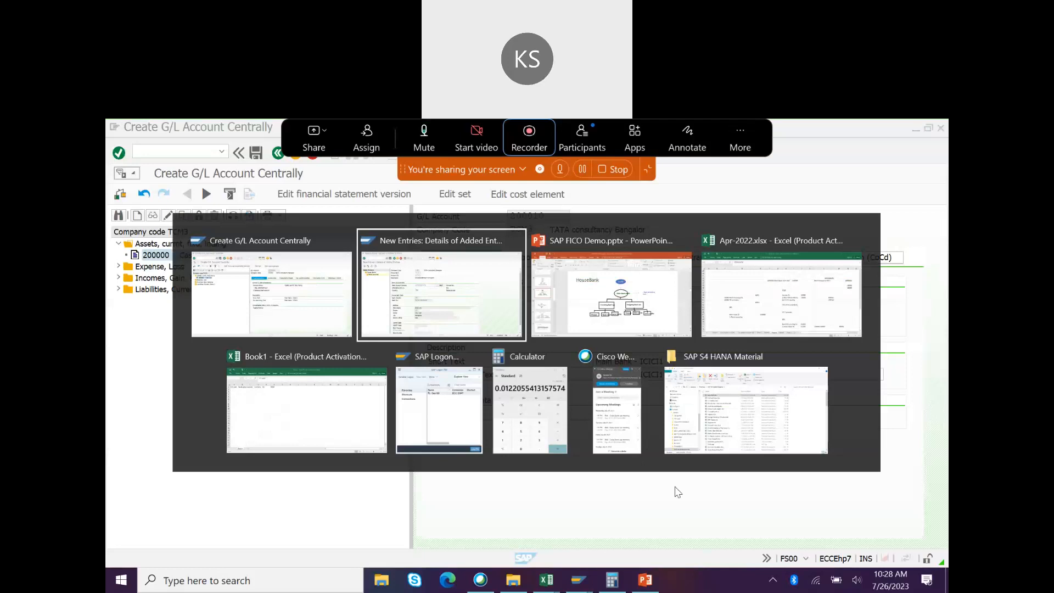
Step: Review the HouseBank slide in PowerPoint, then return to the account's Control Data settings
key(alt+Tab)
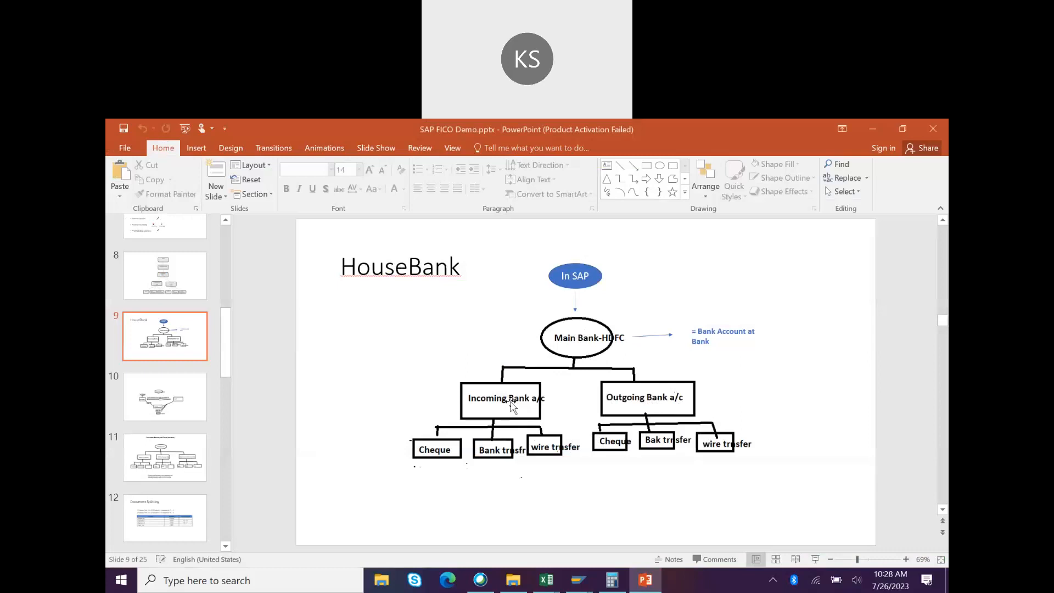
key(alt+Tab)
click(518, 258)
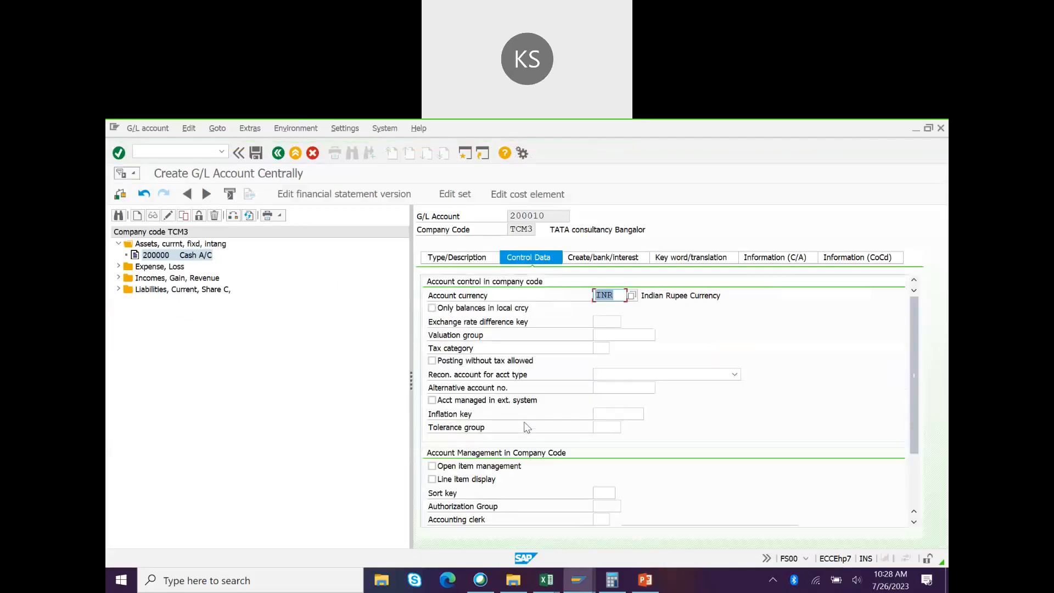
Step: Enable line item display with sort key 001 and only balances in local currency
click(432, 479)
click(602, 494)
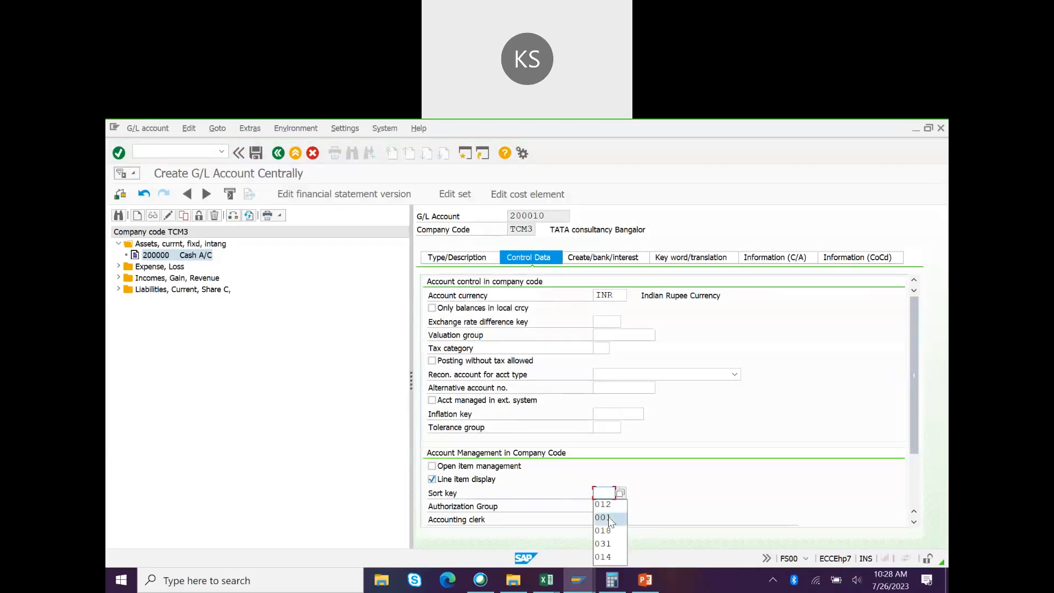
click(604, 517)
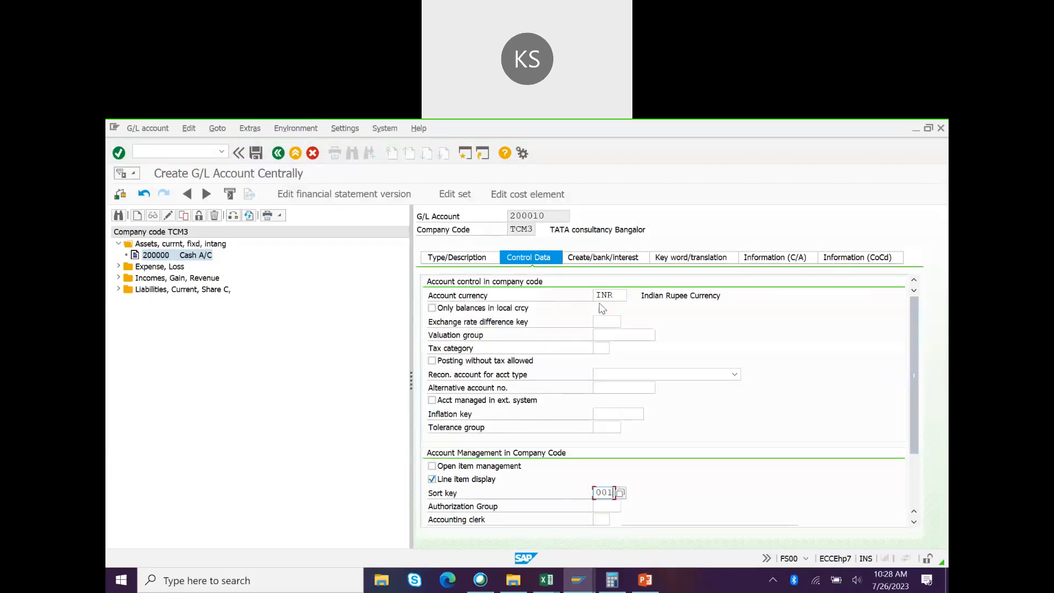
click(590, 258)
click(528, 257)
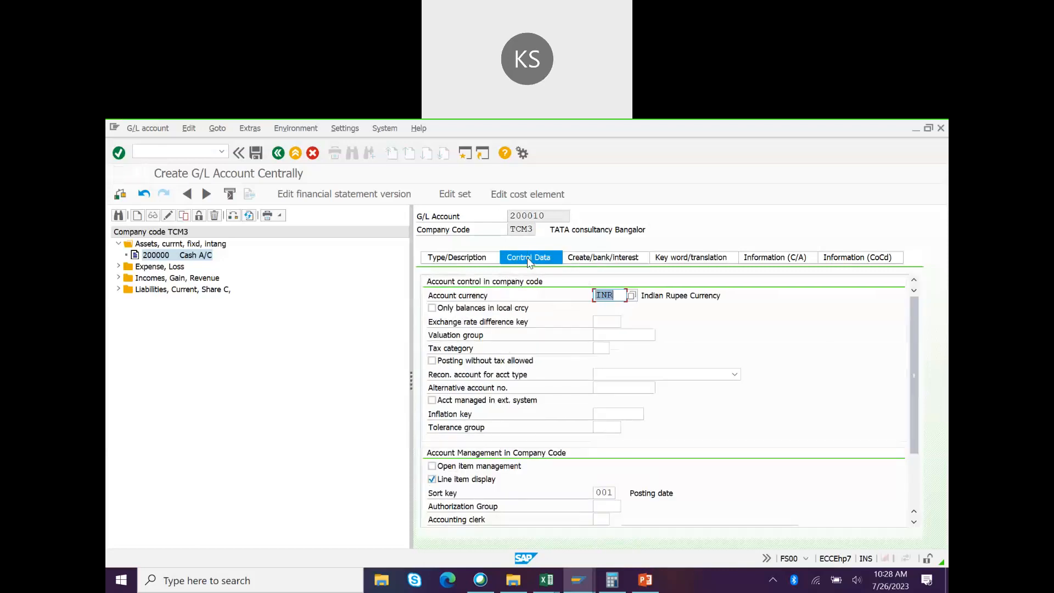
click(432, 308)
Step: Set field status group G005, mark the account relevant to cash flow, and save it
click(593, 262)
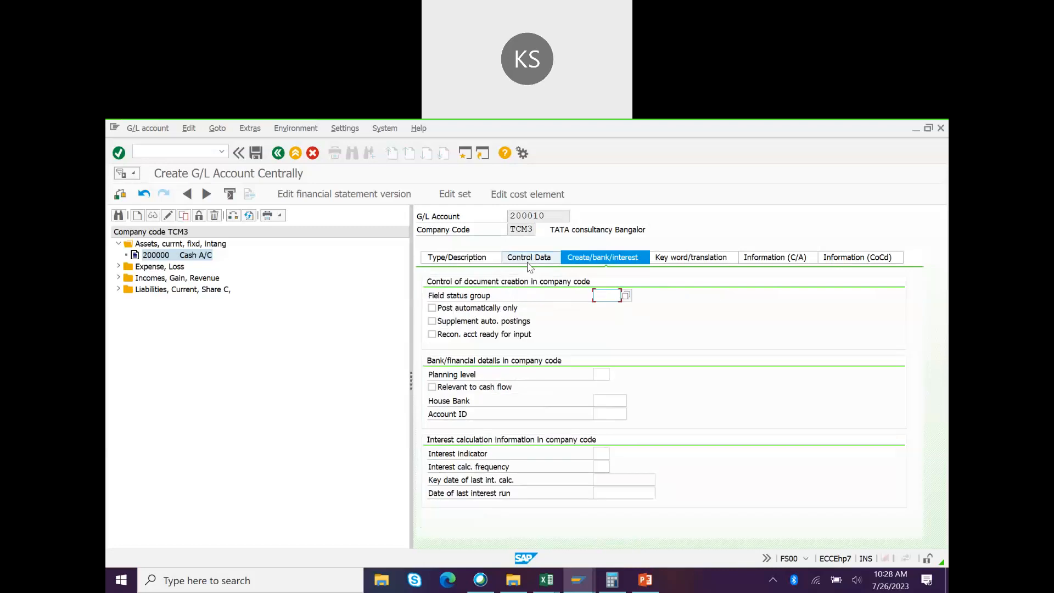
click(605, 296)
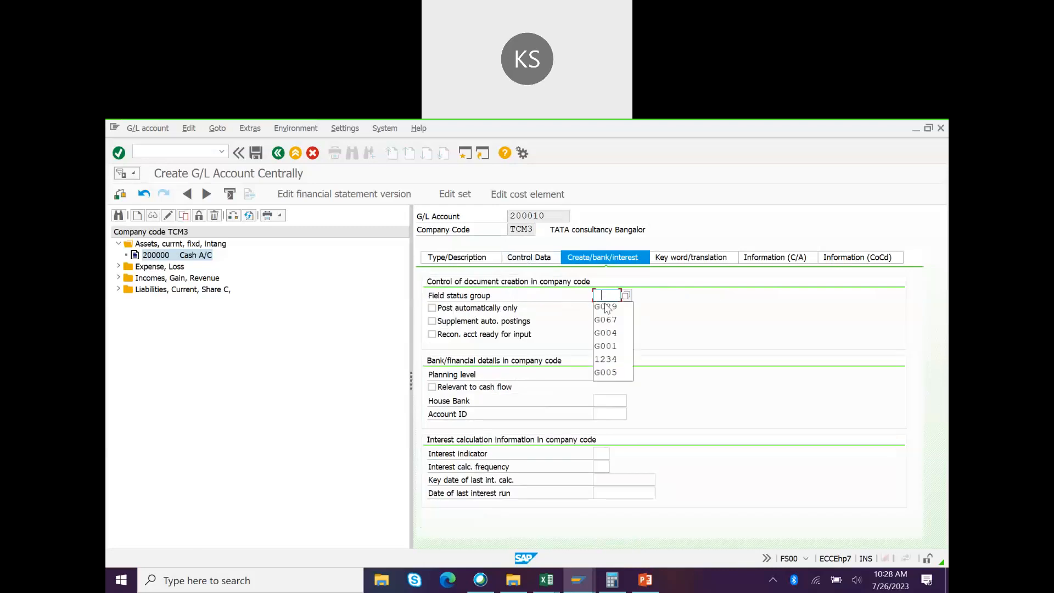
click(606, 333)
key(BackSpace)
text(5)
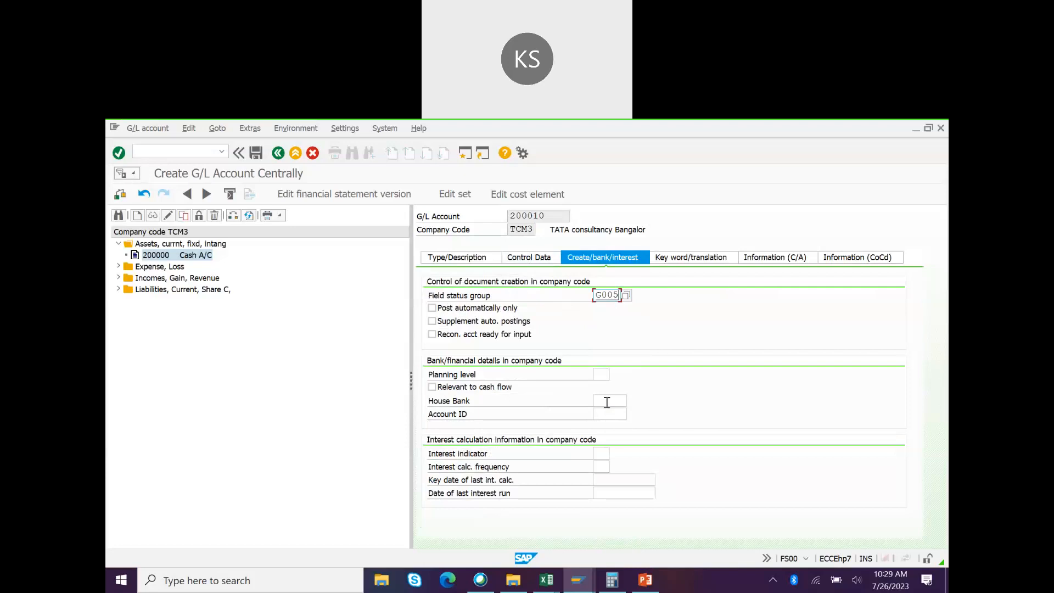
click(432, 387)
key(ctrl+s)
drag(552, 218, 488, 224)
key(ctrl+c)
key(alt+Tab)
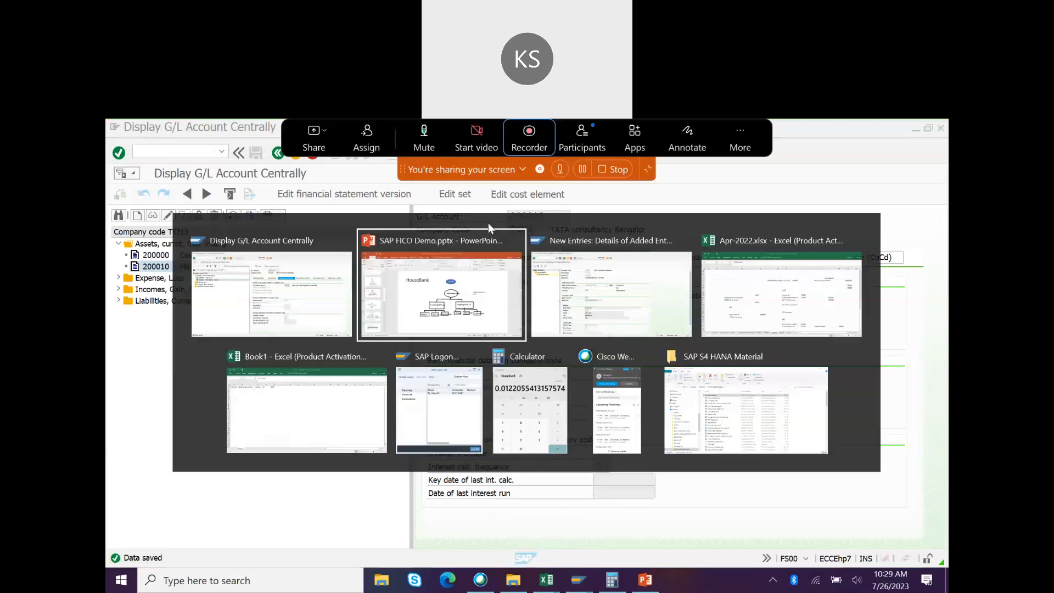
Step: Paste 200010 into the G/L field of bank account ICI01 and confirm the entry
key(alt+Tab)
key(ctrl+v)
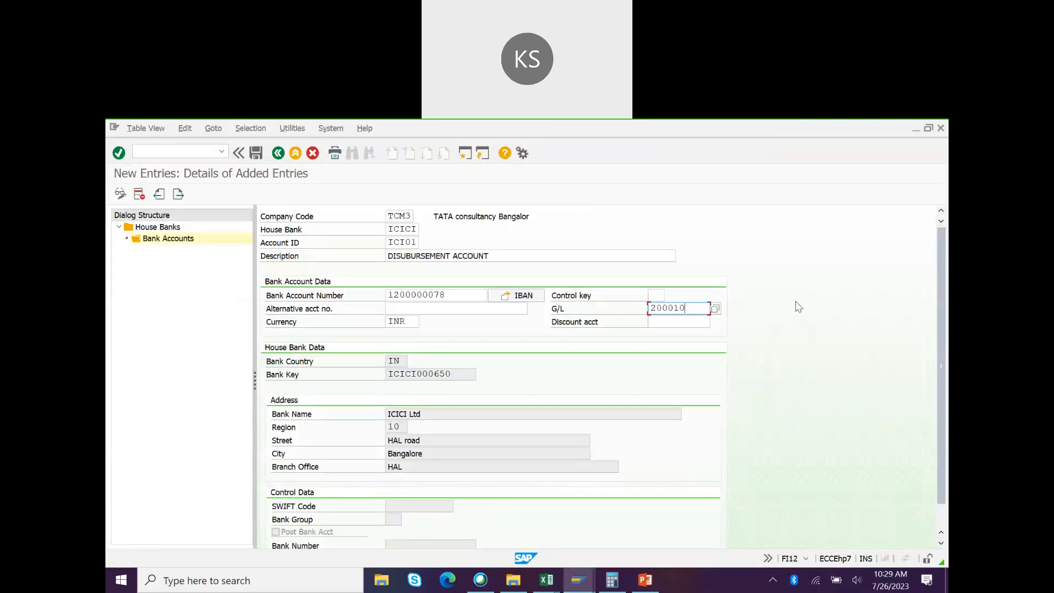
click(451, 294)
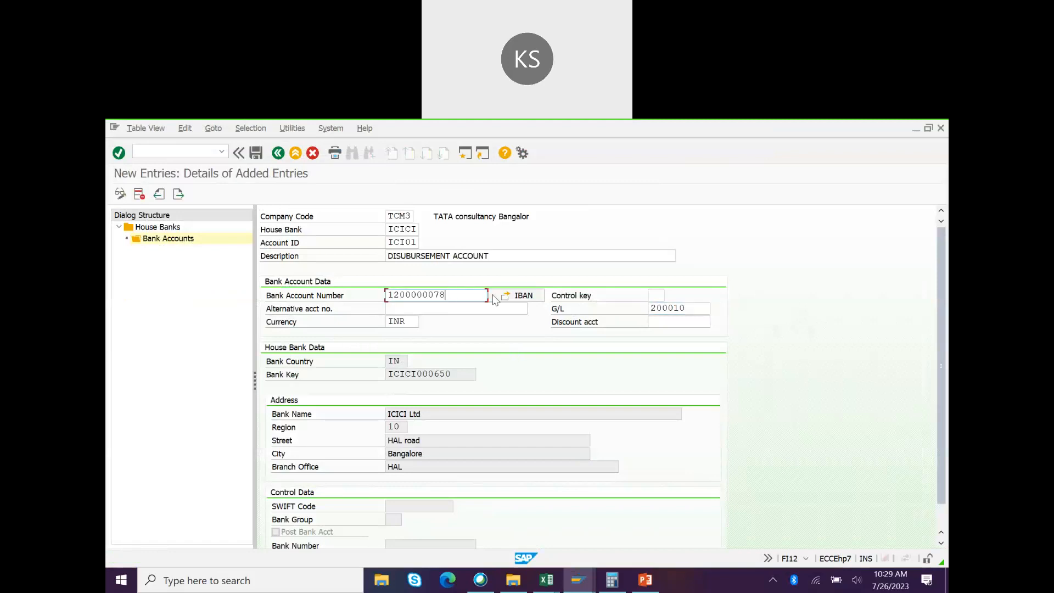
click(695, 306)
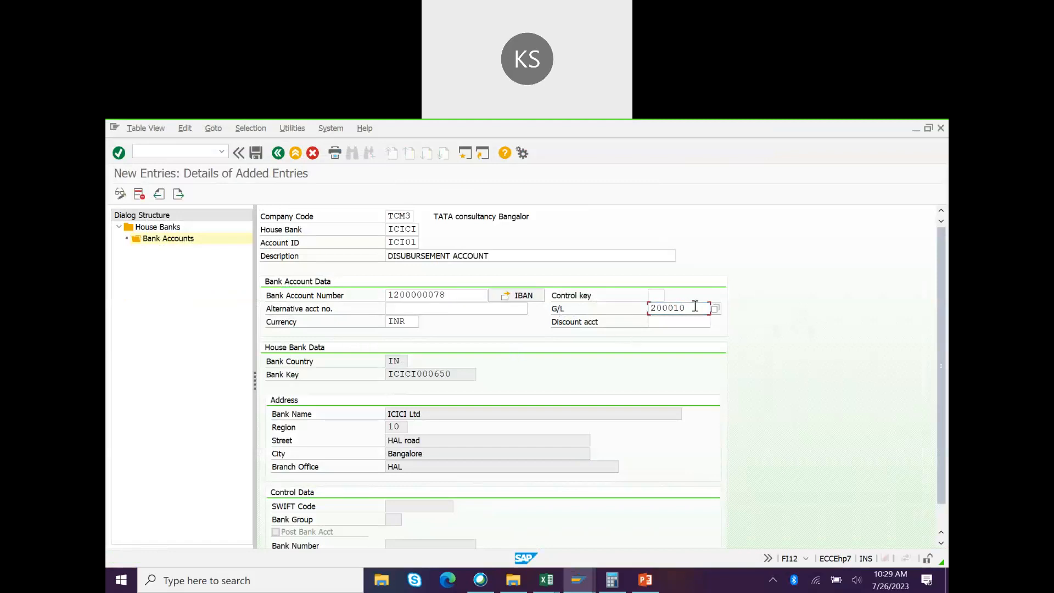
double_click(671, 307)
drag(667, 306, 640, 311)
key(Return)
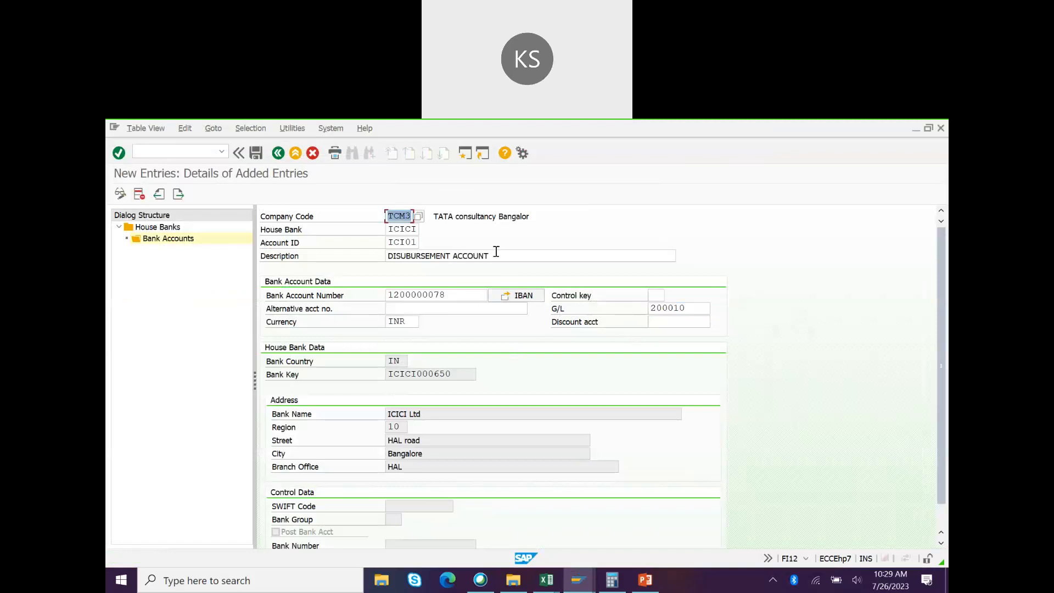
Step: Save bank account ICI01, agreeing to transport the IBAN and confirming the workbench request
click(258, 157)
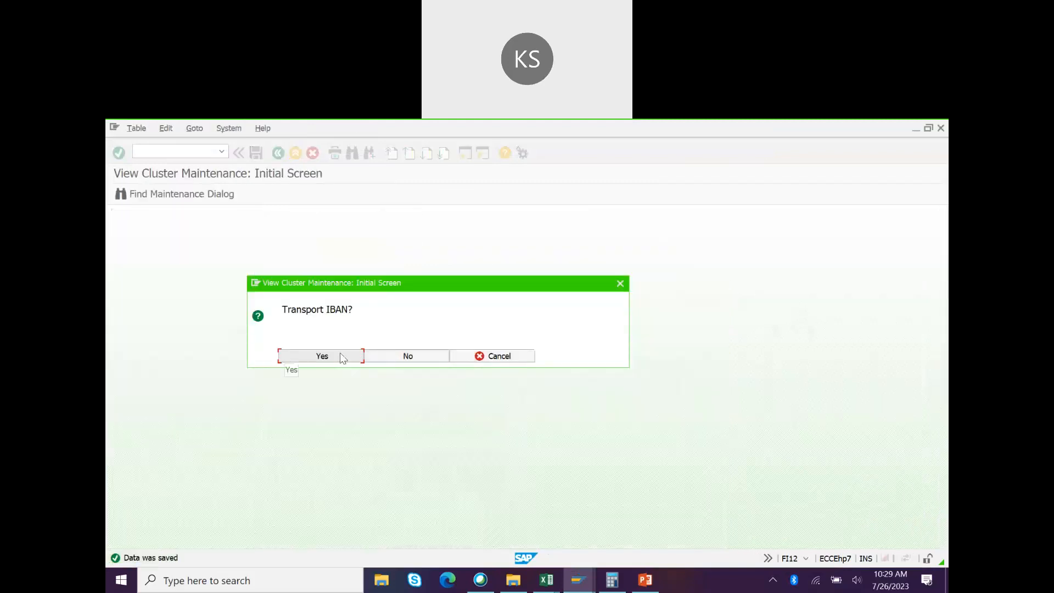
click(322, 356)
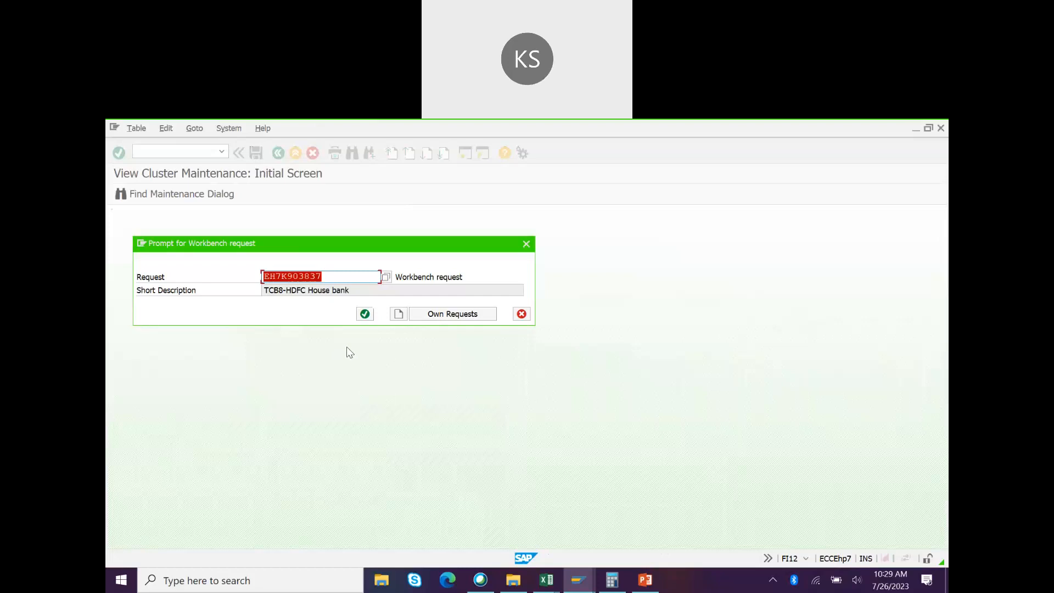
click(365, 314)
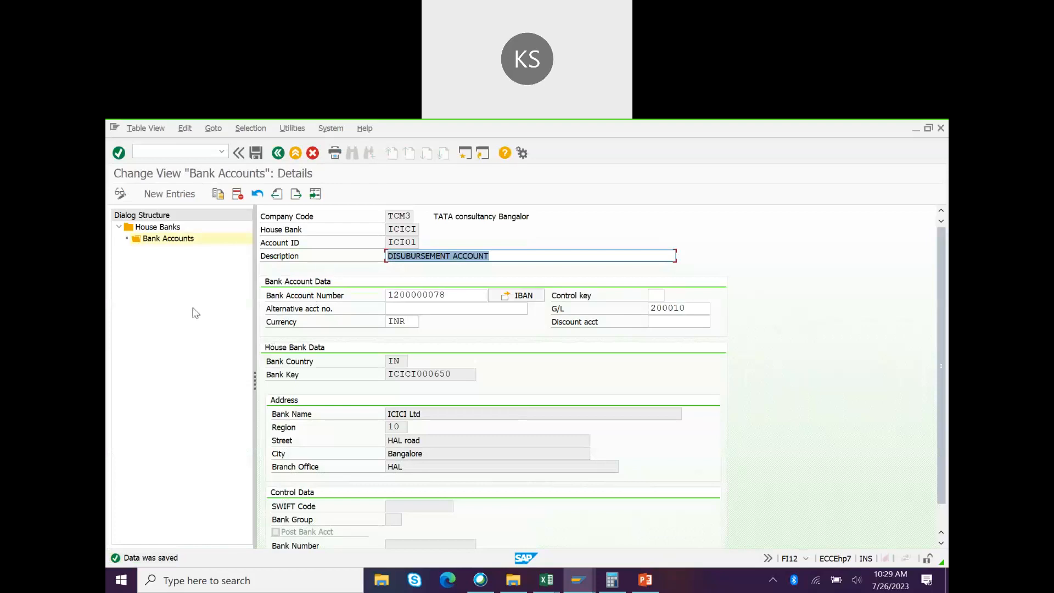
Step: Start a new ICICI house bank account entry with Account ID ICI02, copied from ICI01
click(169, 194)
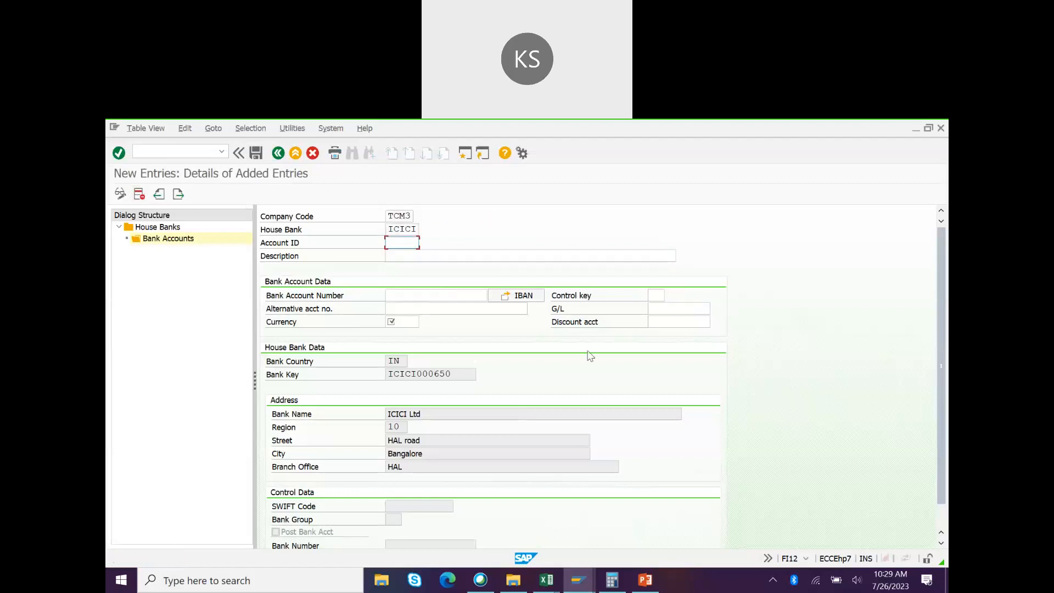
text(ICI)
key(Down)
key(Return)
key(BackSpace)
text(2)
key(alt+Tab)
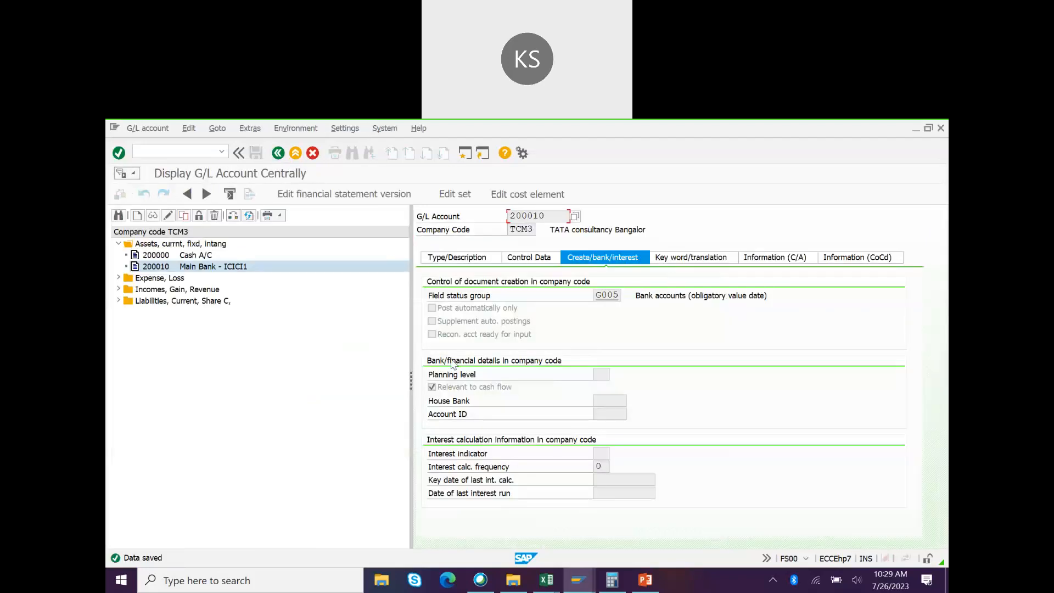
Step: Create G/L account 200011 as a balance-sheet account in the Assets, currnt, fixd, intang group
click(464, 259)
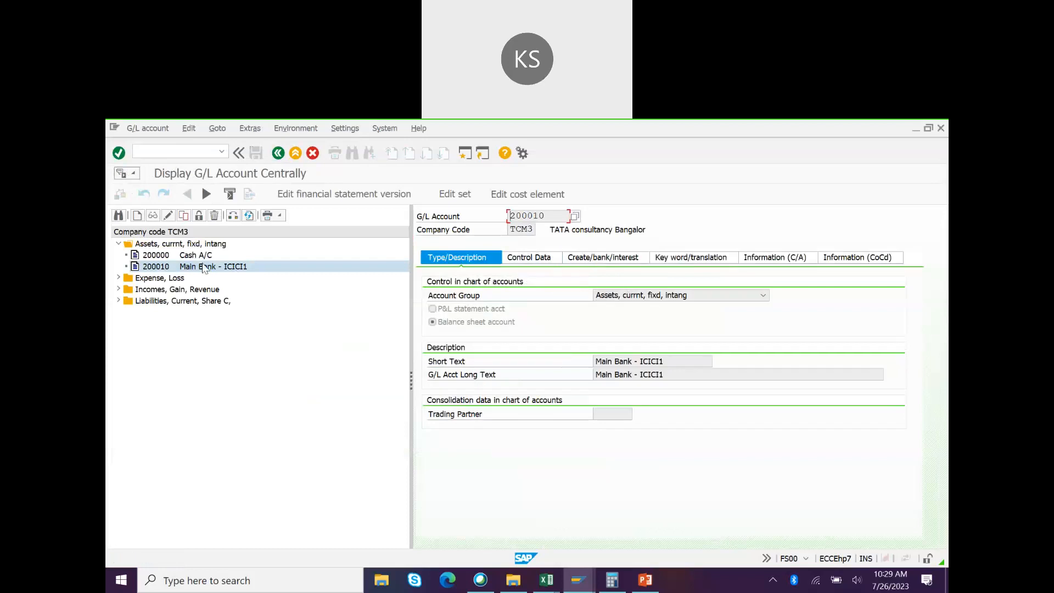
click(137, 215)
text(200010)
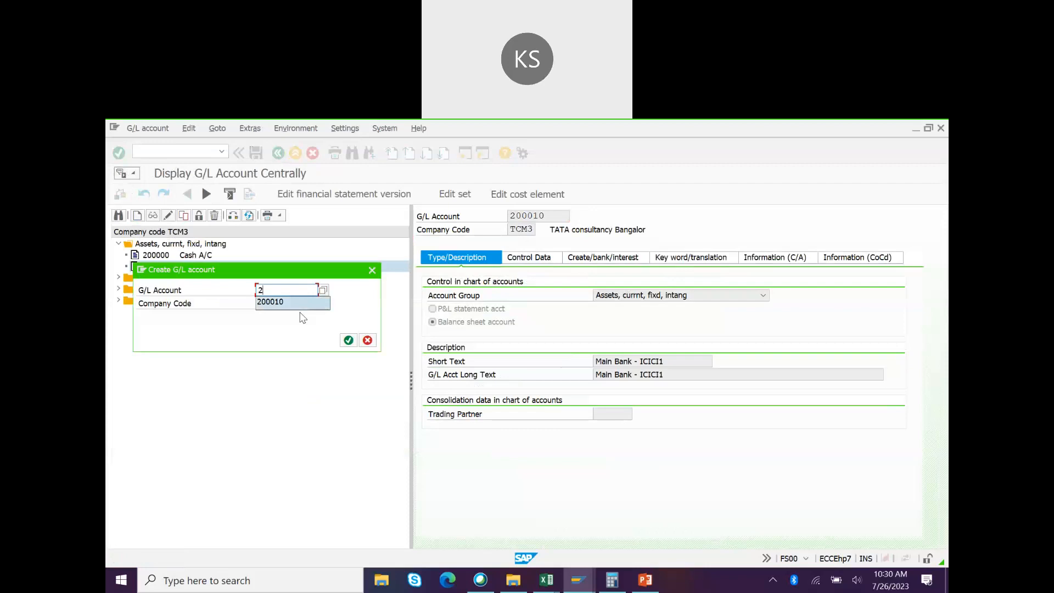
click(349, 340)
click(519, 323)
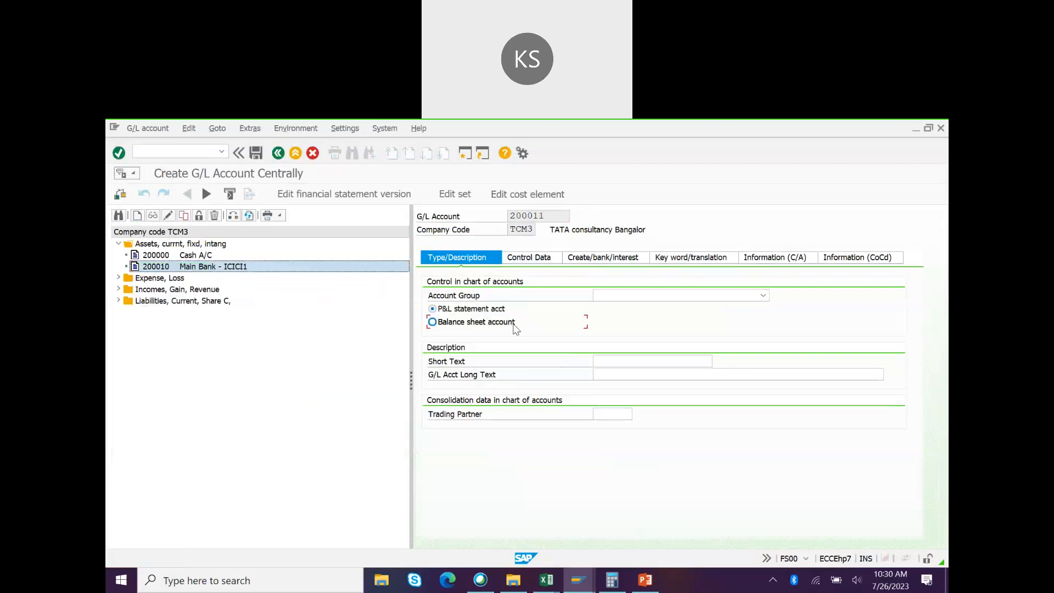
click(645, 293)
click(763, 296)
click(612, 307)
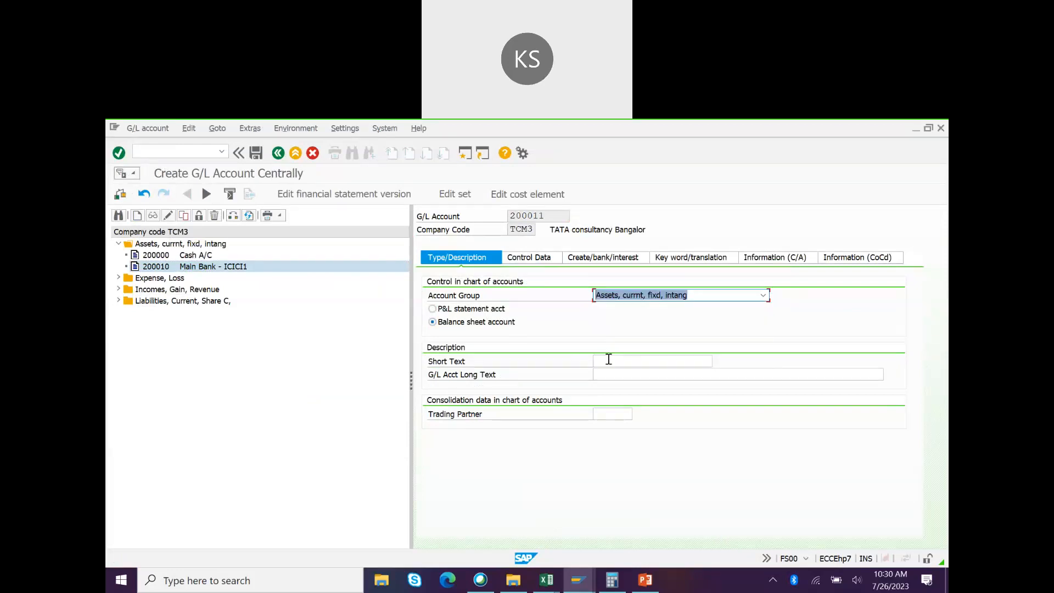
Step: Enter short and long text 'Bank OG clring-ICICI' for account 200011
click(608, 360)
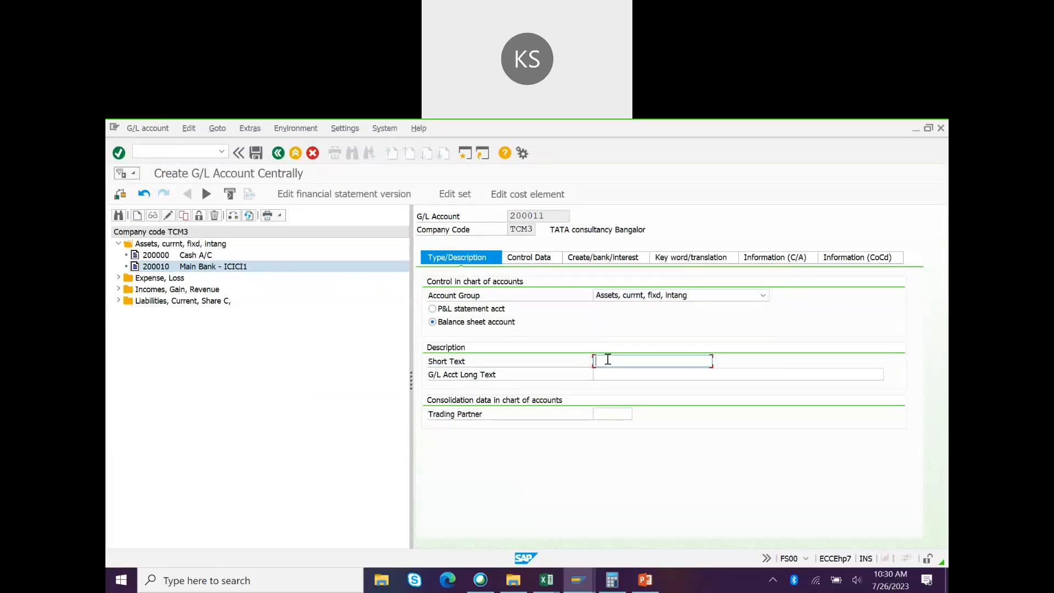
text(Back OG clring_ICICI)
drag(683, 361, 526, 373)
key(ctrl+c)
click(607, 374)
key(ctrl+v)
click(653, 362)
key(BackSpace)
text(-)
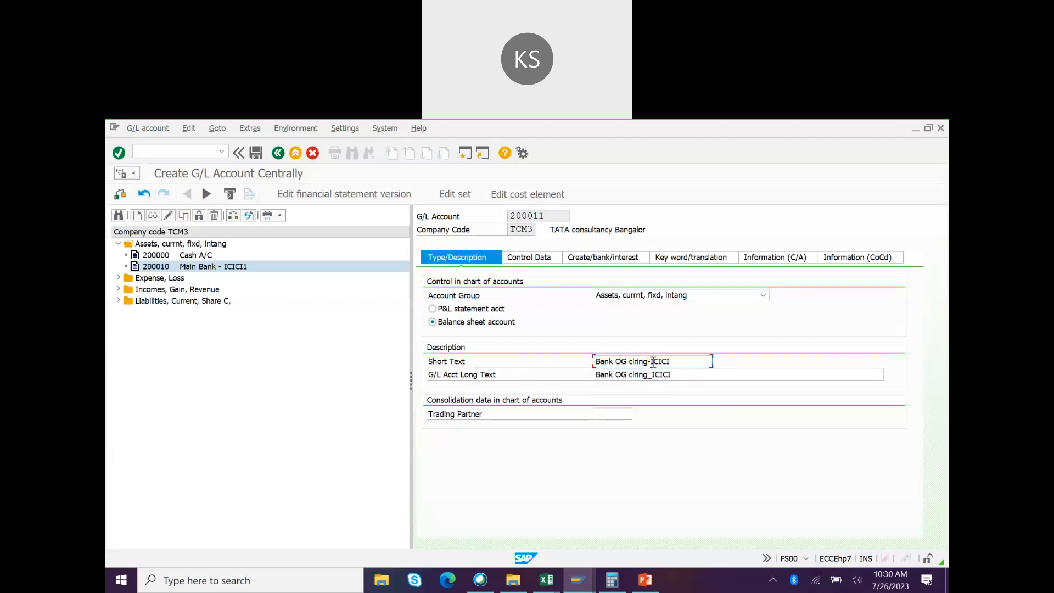
click(652, 374)
key(BackSpace)
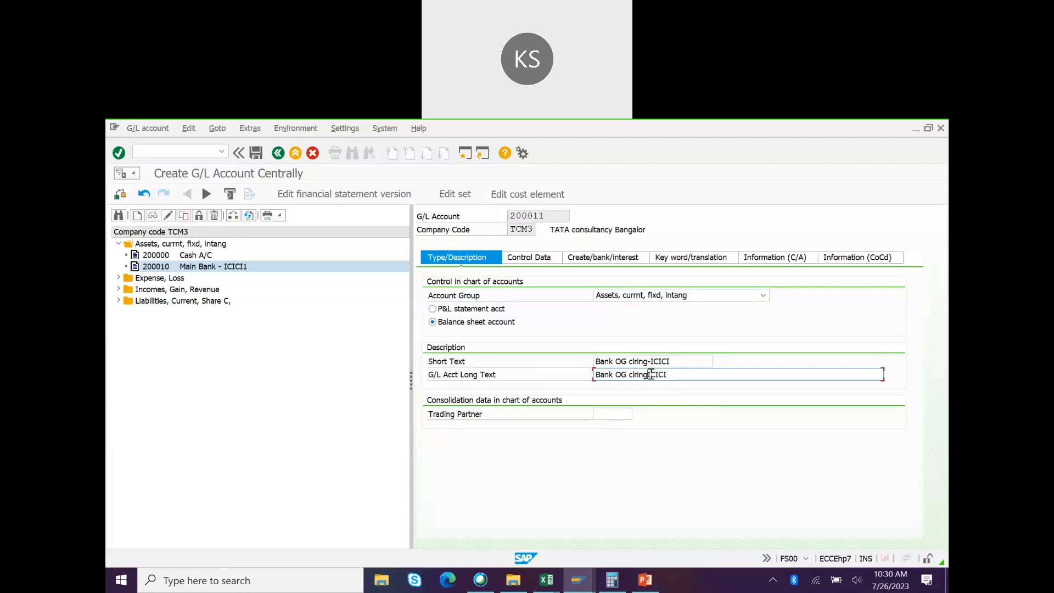
text(-)
text(01)
Step: Turn on open item management and line item display for account 200011
key(alt+Tab)
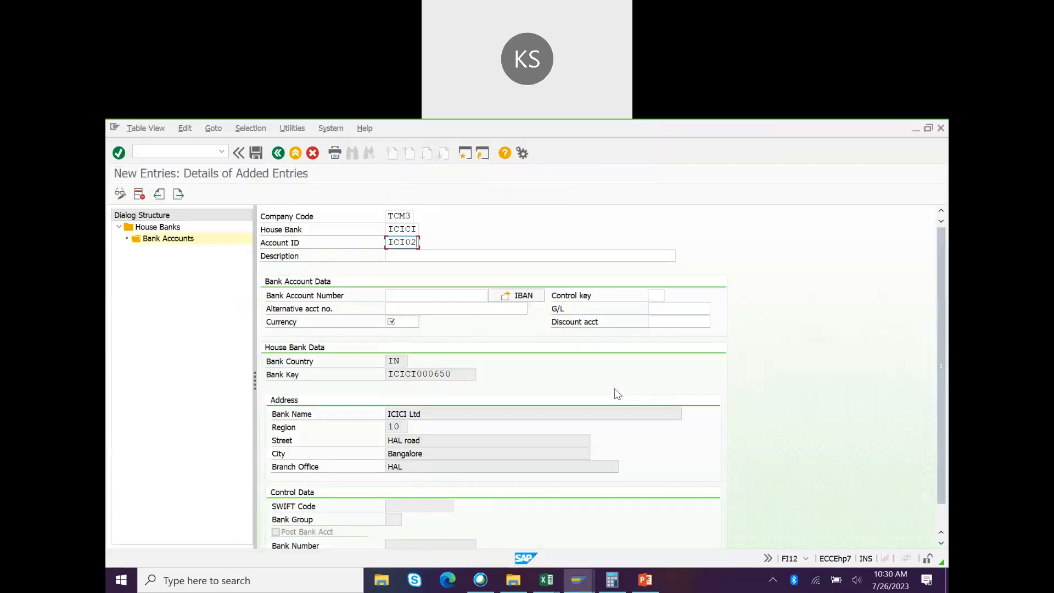
key(alt+Tab)
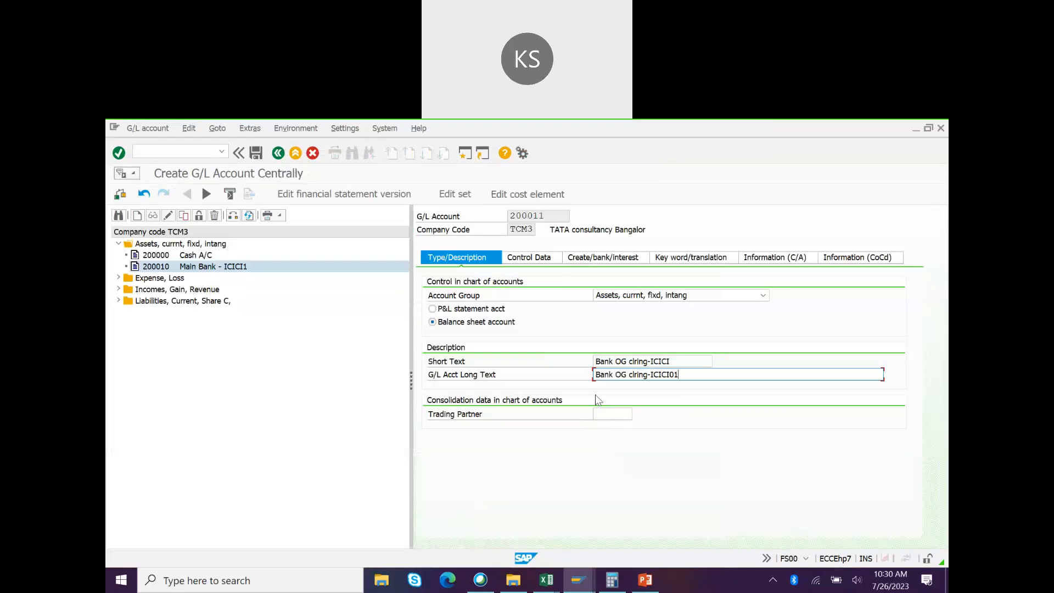
click(531, 258)
click(432, 466)
click(432, 479)
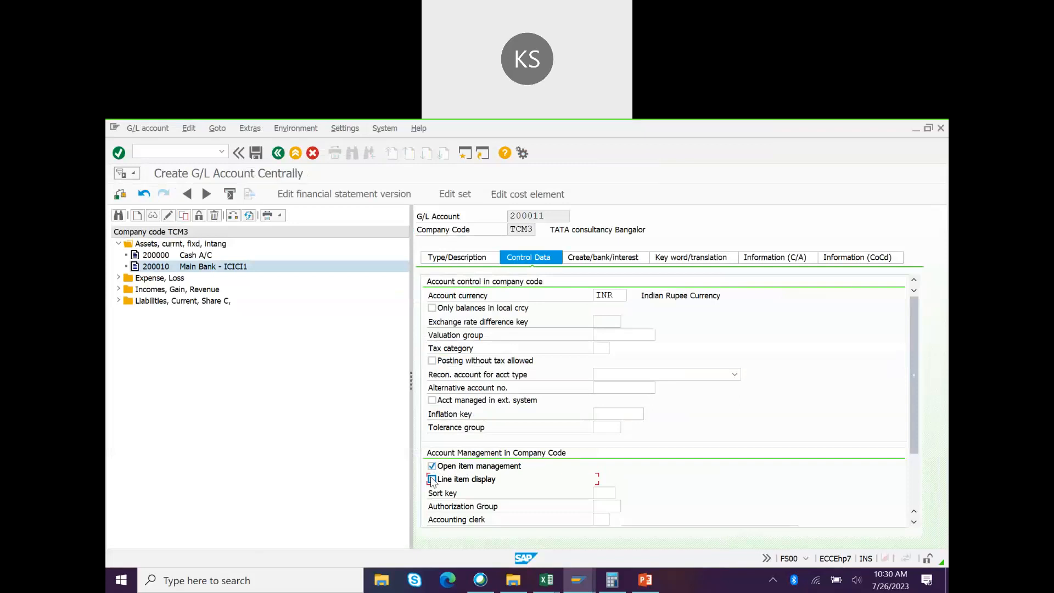
key(alt+Tab)
key(alt+Tab)
key(alt+Tab)
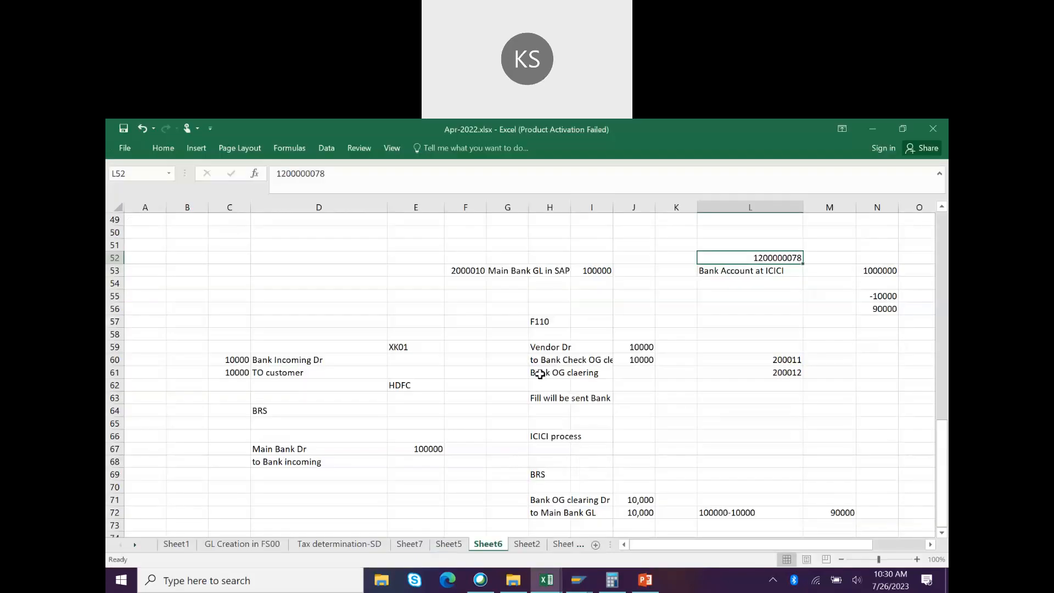
Step: Review the bank clearing notes in cells H61, H60 and H71 of the Excel sheet
click(541, 376)
click(546, 359)
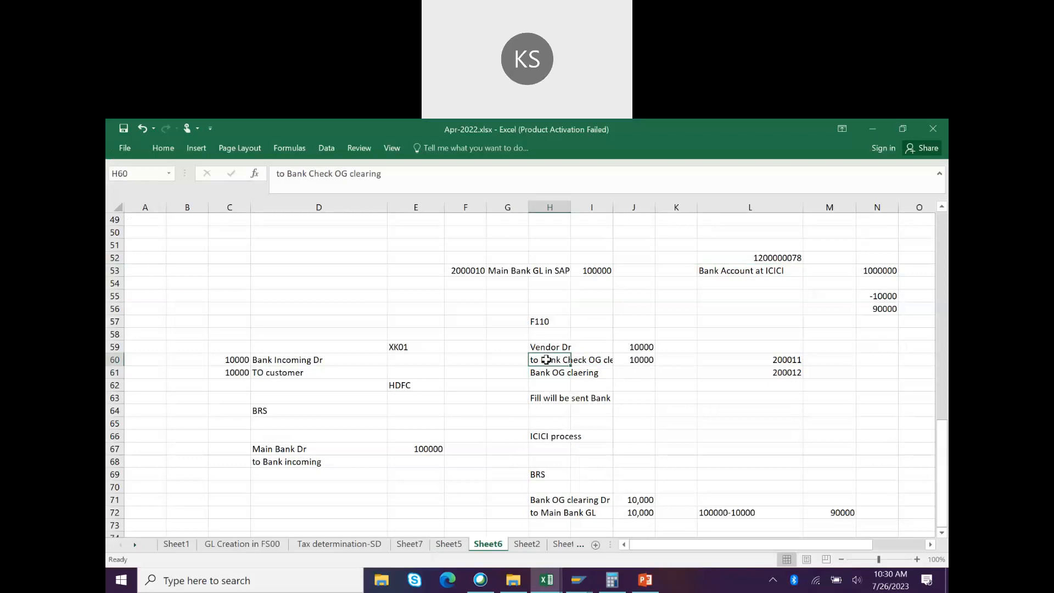
click(544, 503)
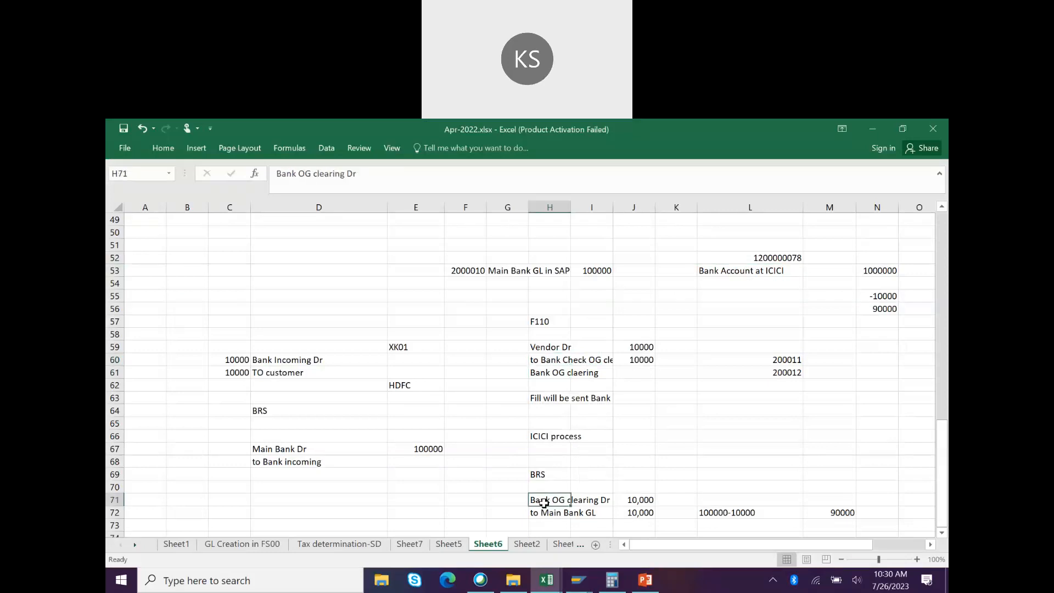
Step: Give G/L account 200011 sort key 001
key(alt+Tab)
click(606, 493)
key(Down)
key(Return)
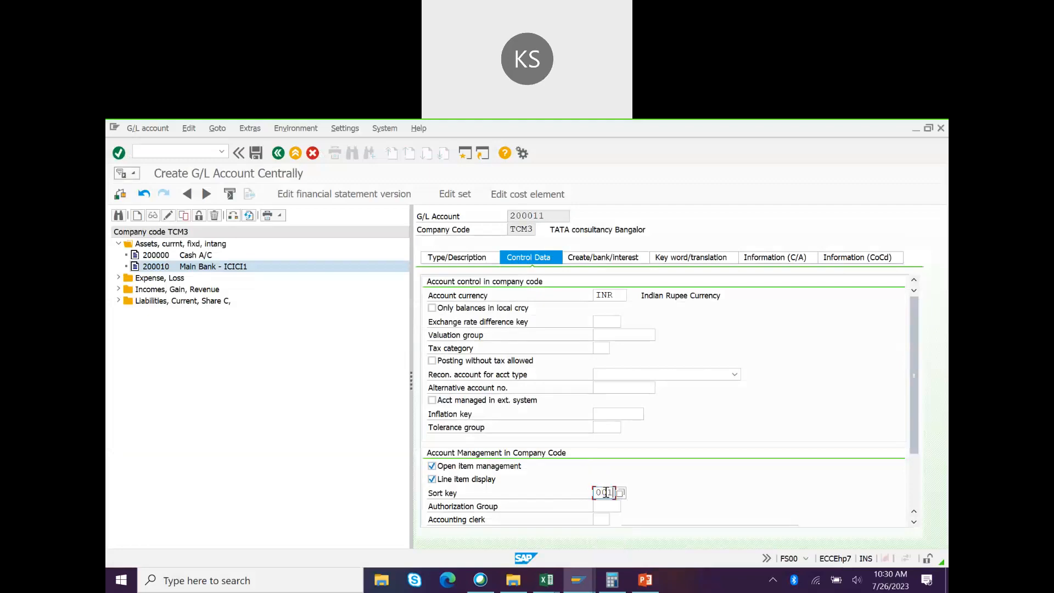
Step: Set field status group G005 on account 200011 and save it
click(594, 264)
key(Down)
key(Down)
key(Return)
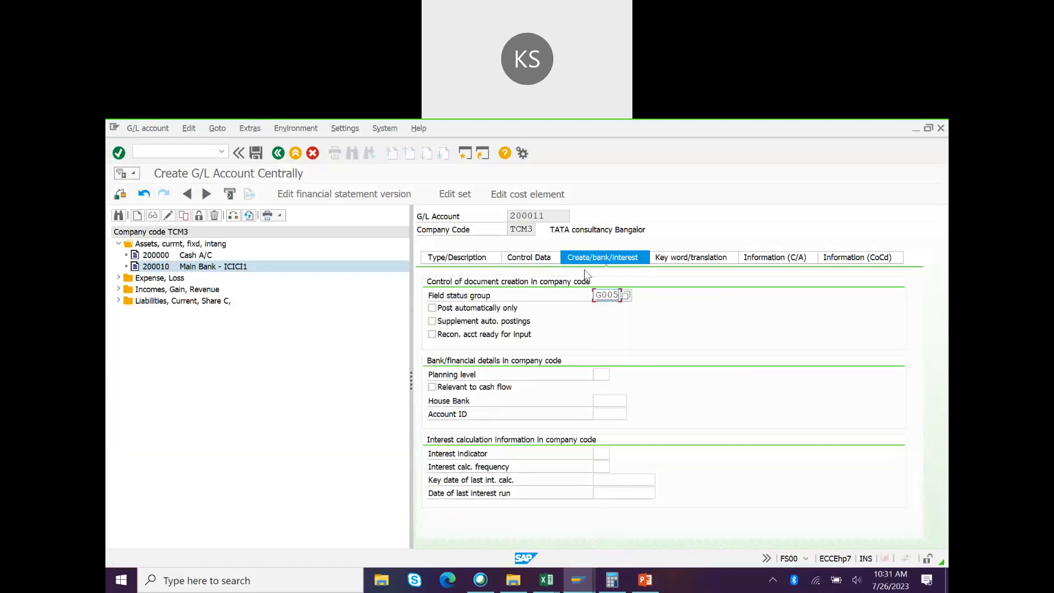
key(ctrl+s)
key(alt+Tab)
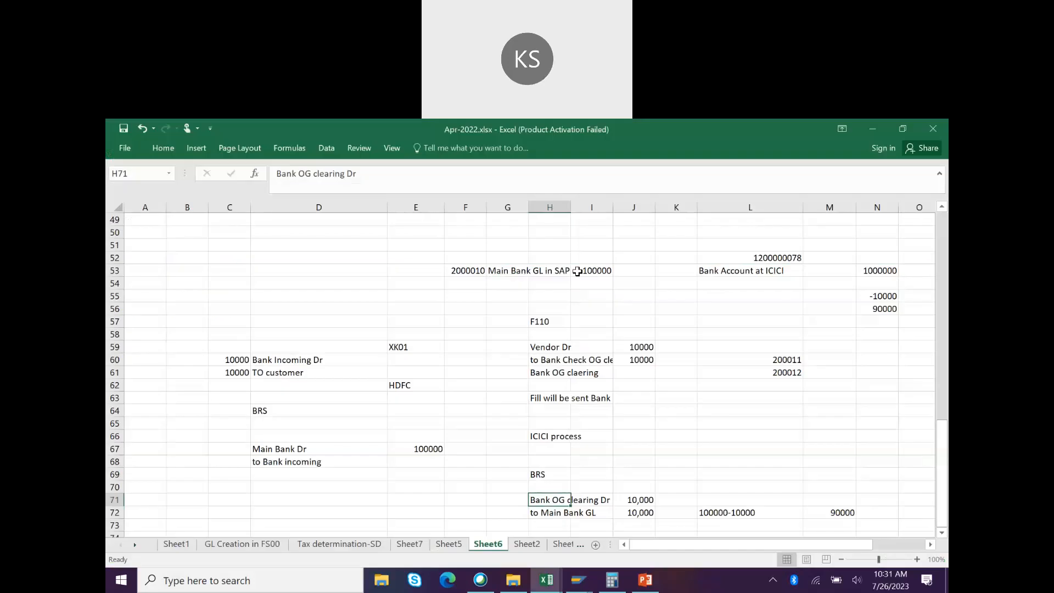
key(alt+Tab)
key(alt+Tab)
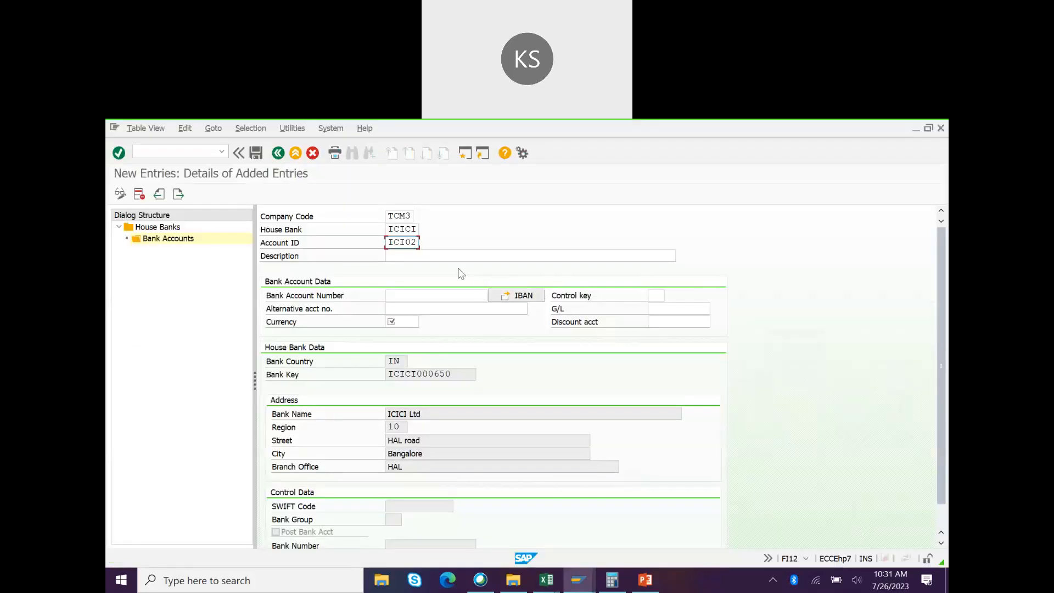
Step: Give bank account ICI02 description 'Savings account', its bank account number and currency INR
click(409, 257)
text(Savings)
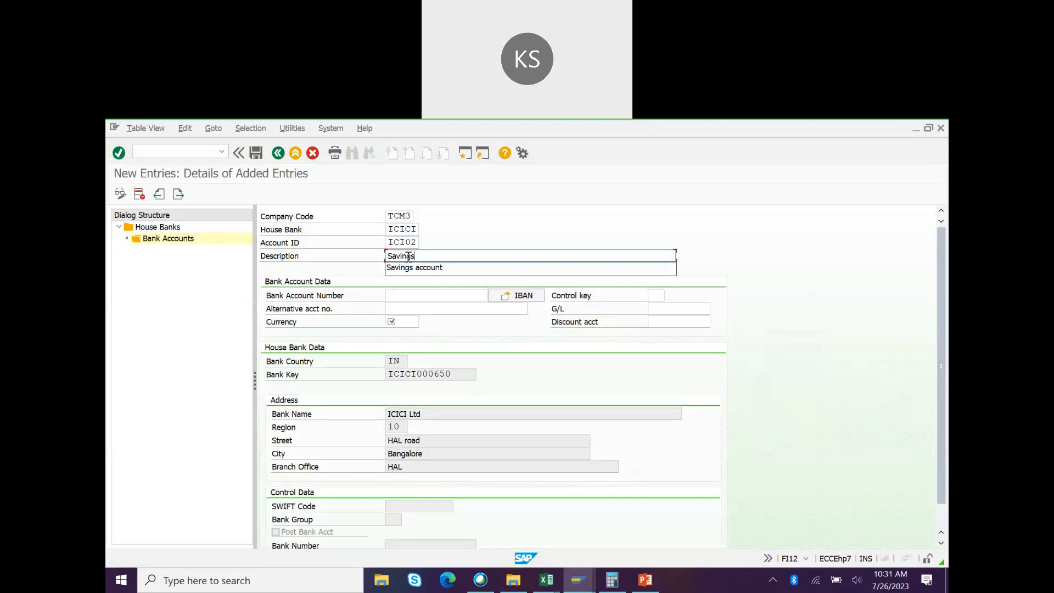
text( account)
click(417, 295)
key(ctrl+v)
key(BackSpace)
key(BackSpace)
key(BackSpace)
key(BackSpace)
key(BackSpace)
key(BackSpace)
key(BackSpace)
key(BackSpace)
key(BackSpace)
key(BackSpace)
key(BackSpace)
key(BackSpace)
key(BackSpace)
key(BackSpace)
key(BackSpace)
key(BackSpace)
key(BackSpace)
key(BackSpace)
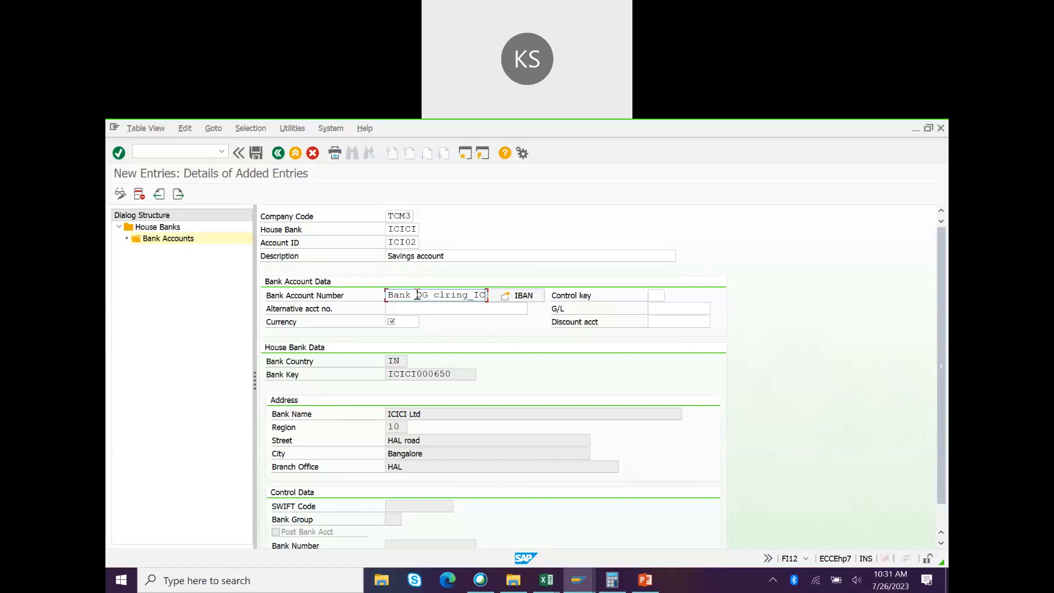
click(412, 324)
text(INR)
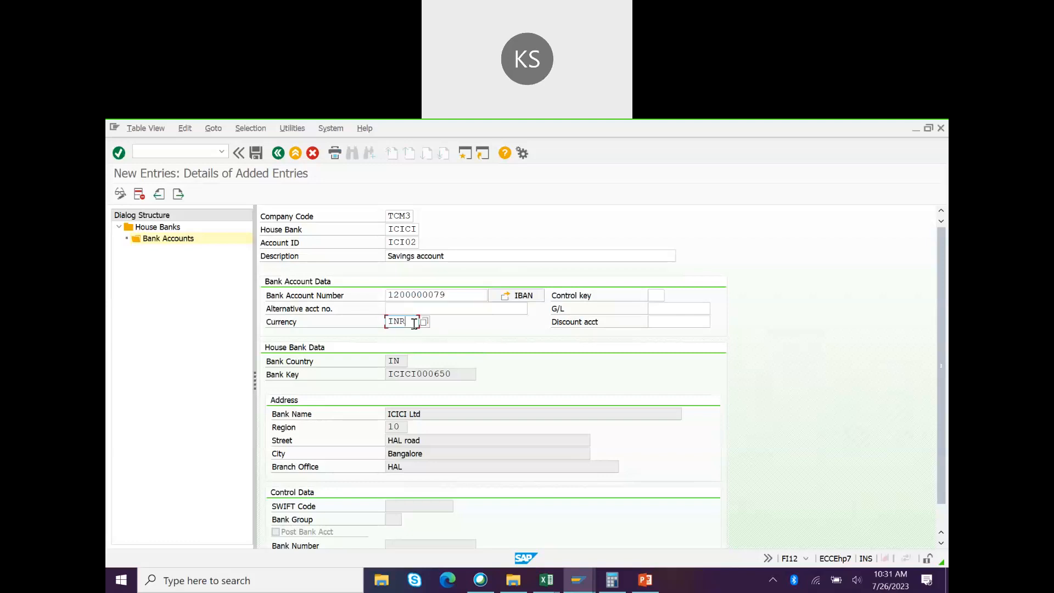
key(alt+Tab)
click(664, 315)
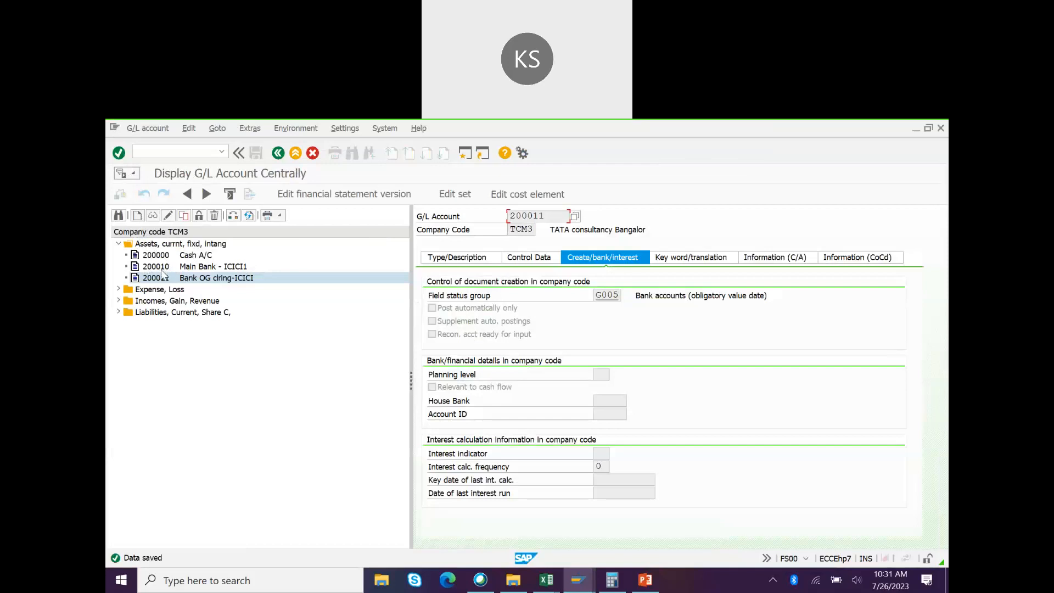
Step: Create G/L account 200020 as a balance-sheet account in the Assets, currnt, fixd, intang group
click(137, 216)
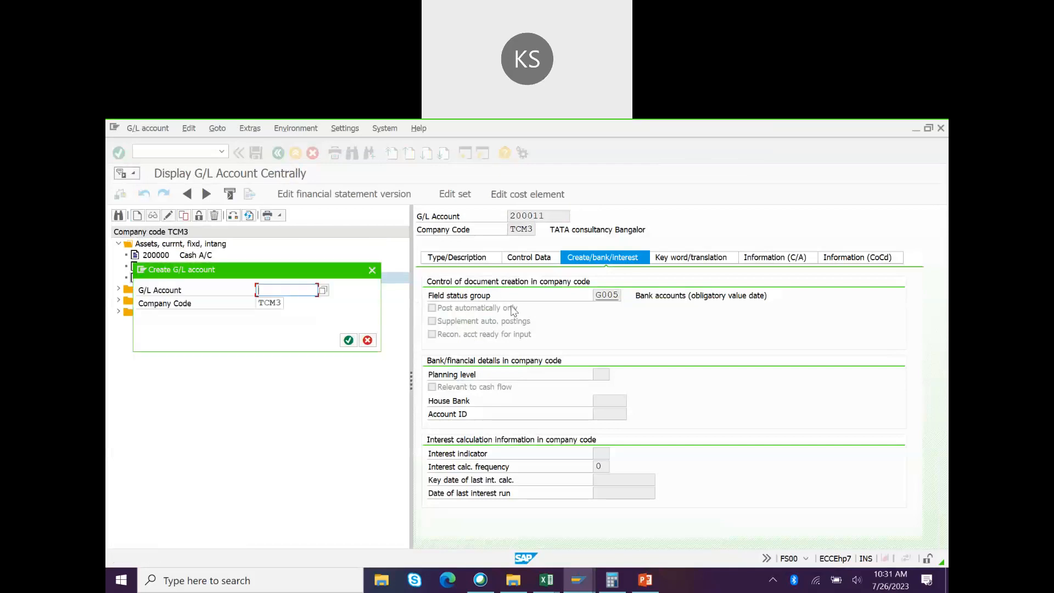
text(2)
key(Down)
key(Return)
key(BackSpace)
key(BackSpace)
text(20)
key(Return)
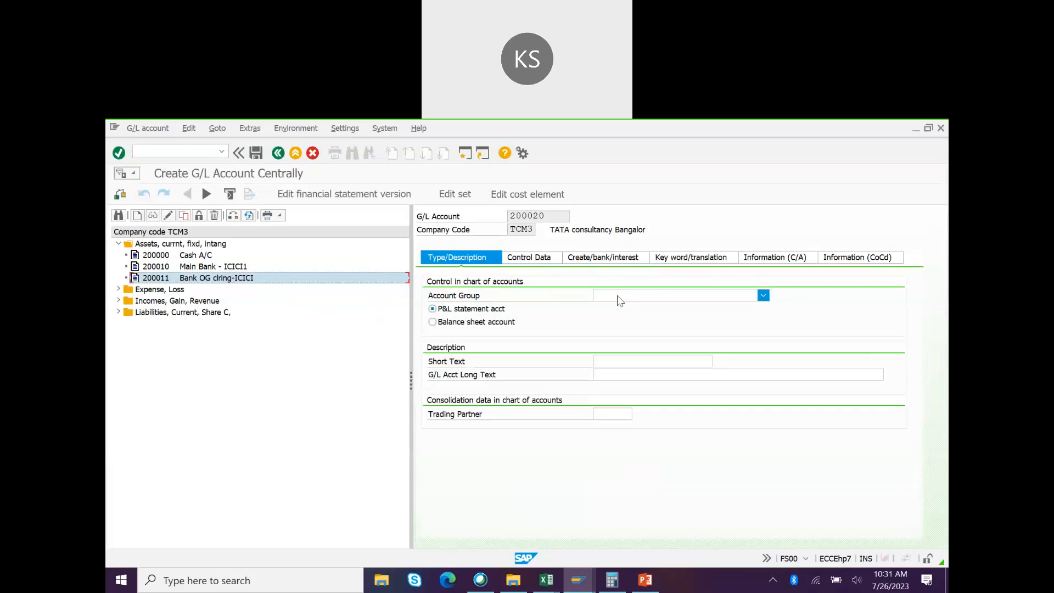
click(618, 297)
click(617, 303)
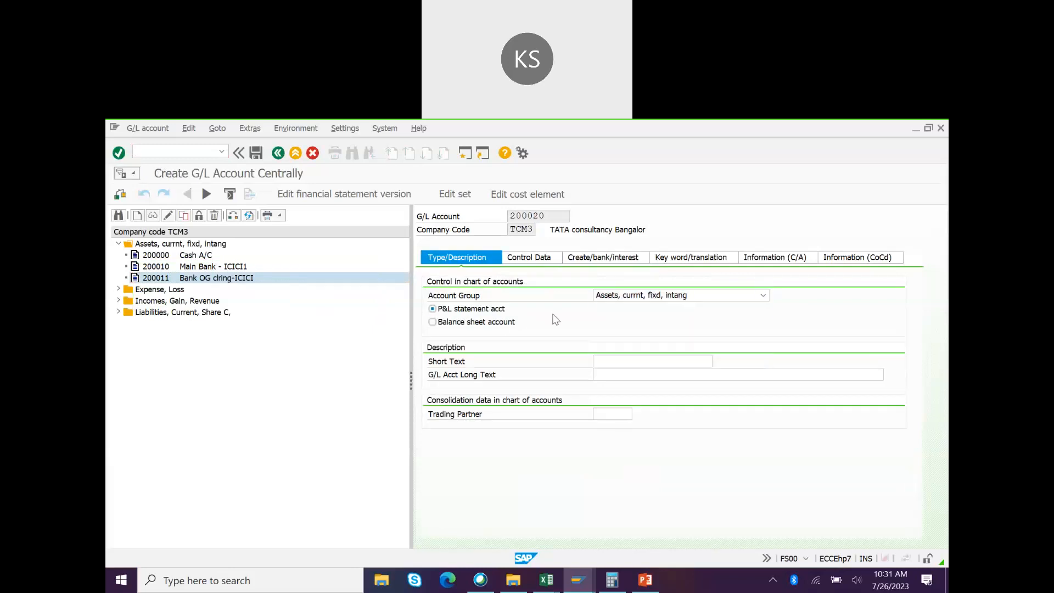
click(499, 328)
Step: Enter the short text and long text 'Main Bank - ICICI2' for account 200020
click(612, 358)
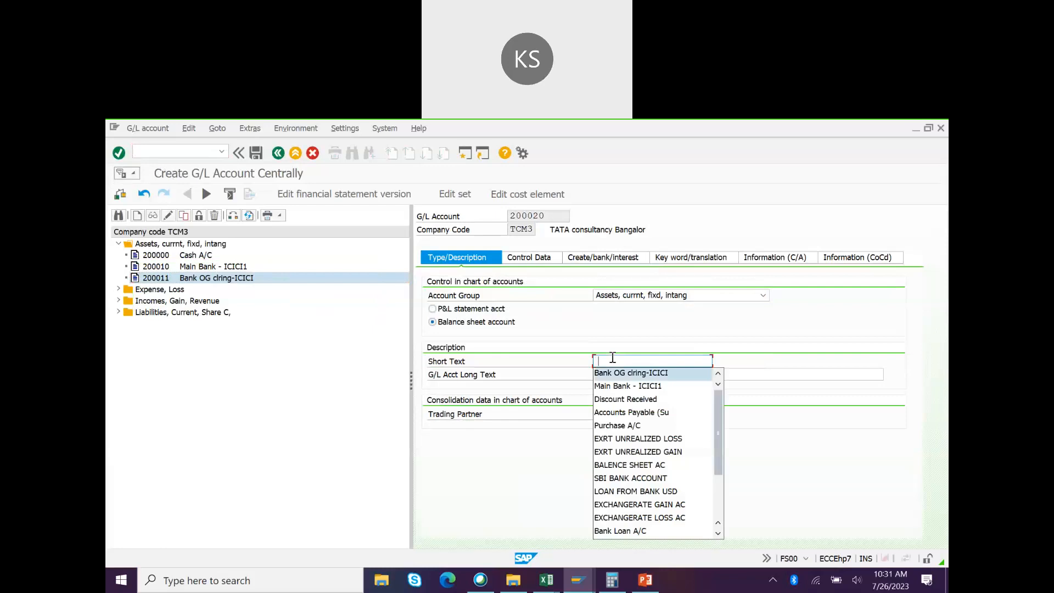
key(ctrl+v)
text(2)
key(Tab)
text(M)
key(Down)
key(Return)
key(BackSpace)
text(2)
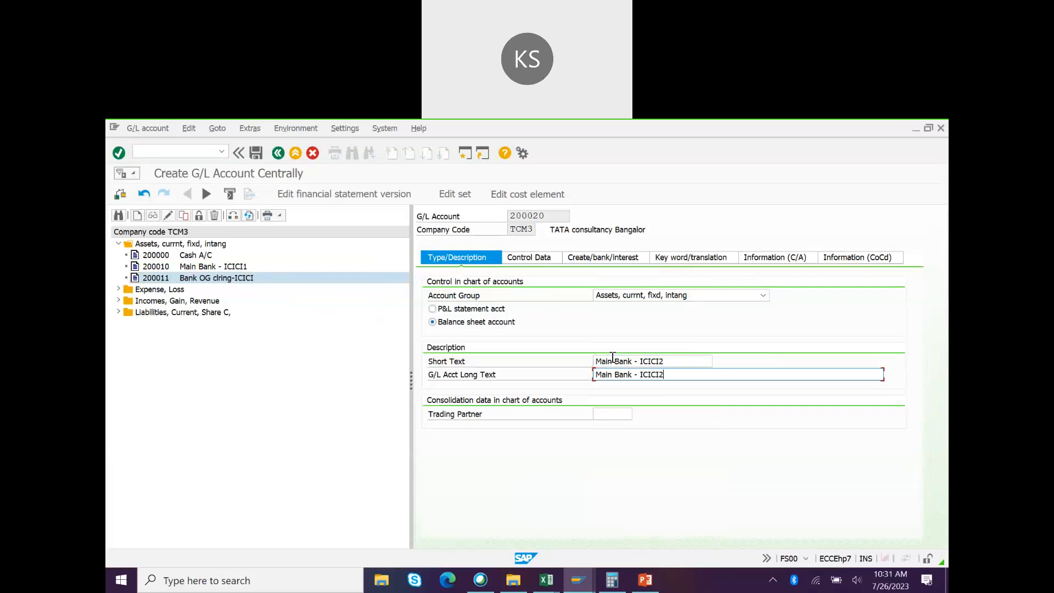
Step: Turn on line item display, set sort key 001 and field status group G005
click(520, 260)
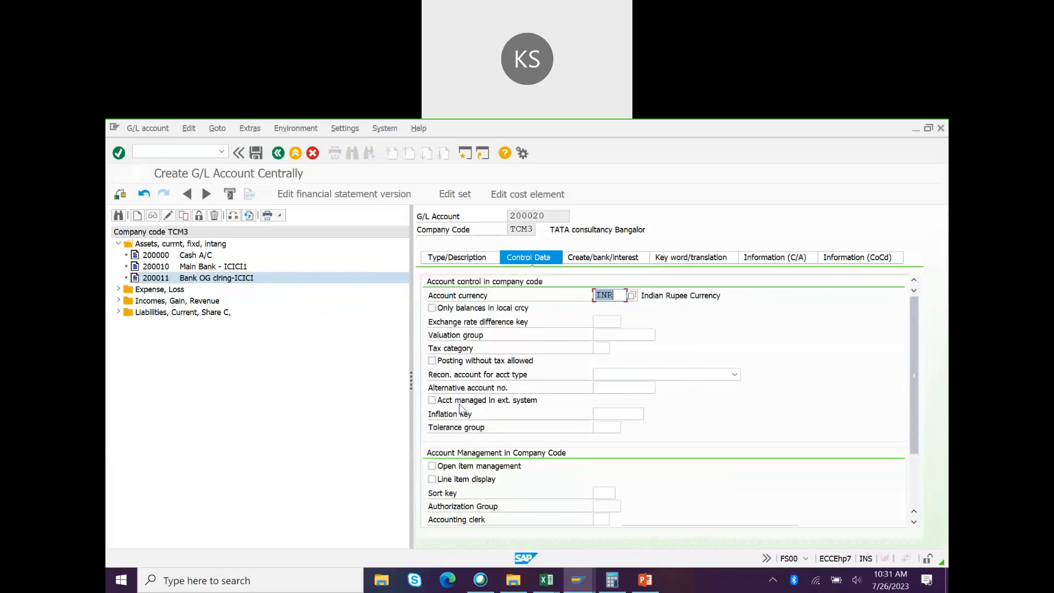
click(432, 479)
click(598, 492)
key(Down)
key(Return)
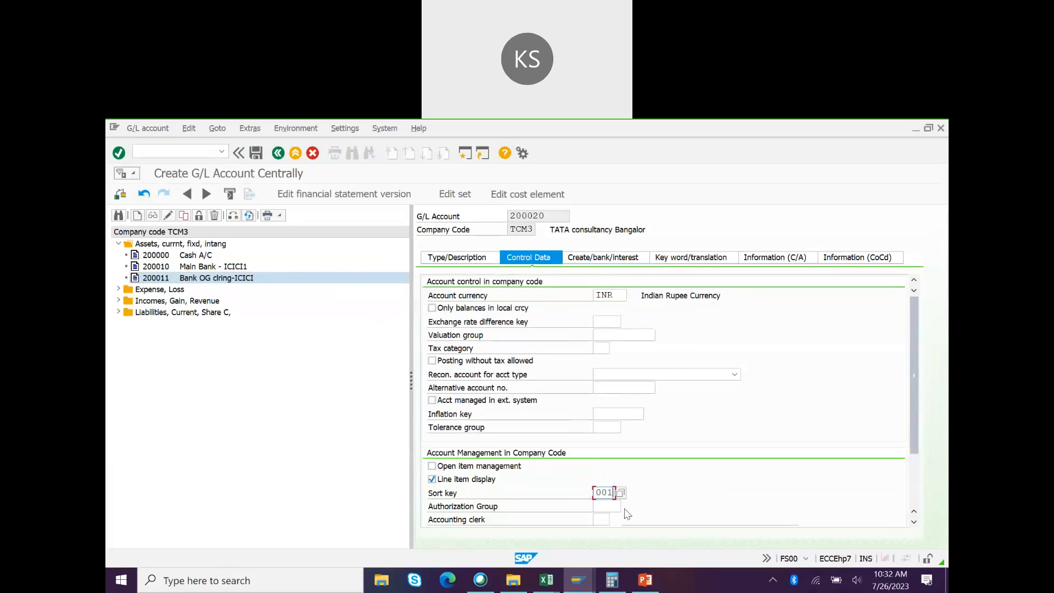
click(586, 258)
key(Down)
key(Down)
key(Return)
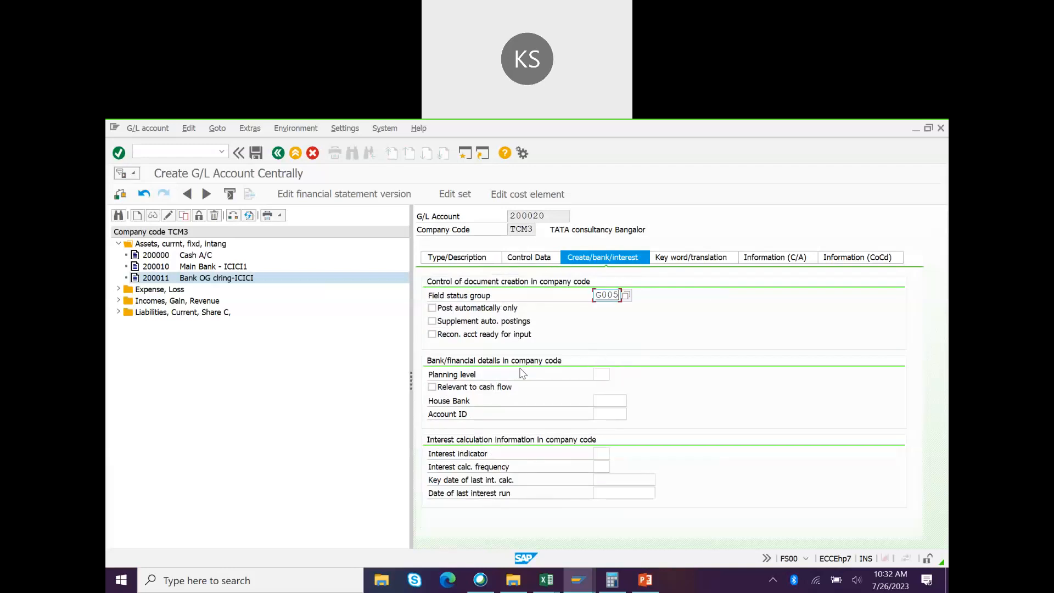
Step: Keep only local-currency balances, mark it relevant to cash flow, and save account 200020
click(536, 262)
click(432, 308)
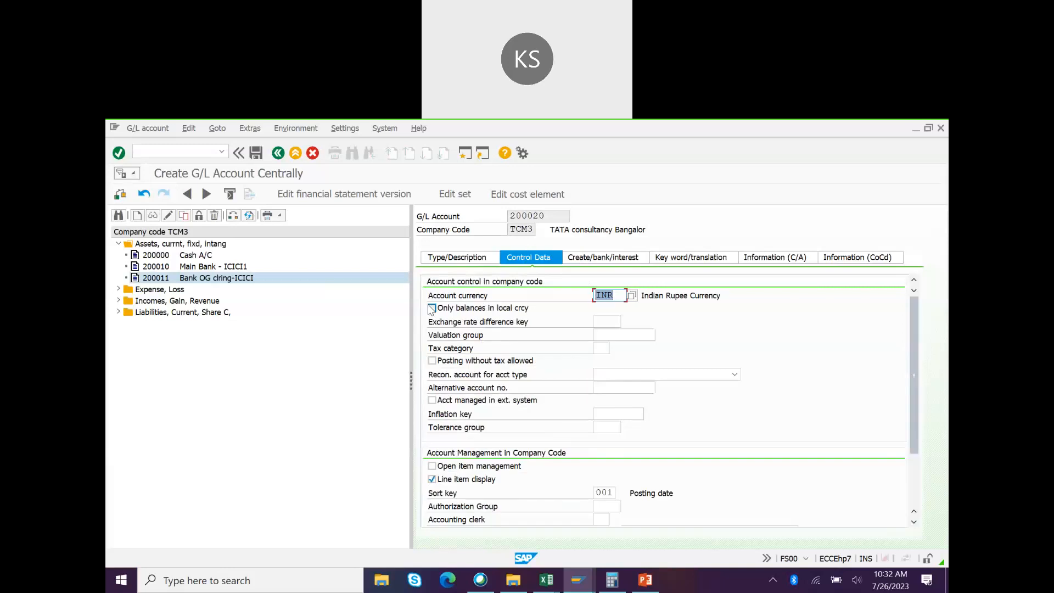
click(602, 257)
click(432, 387)
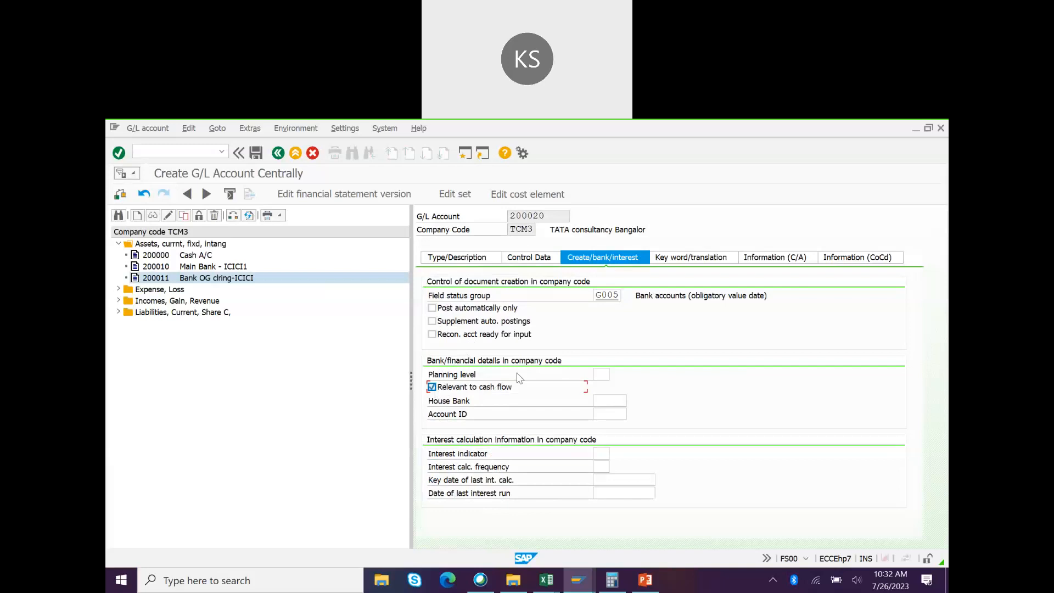
key(ctrl+s)
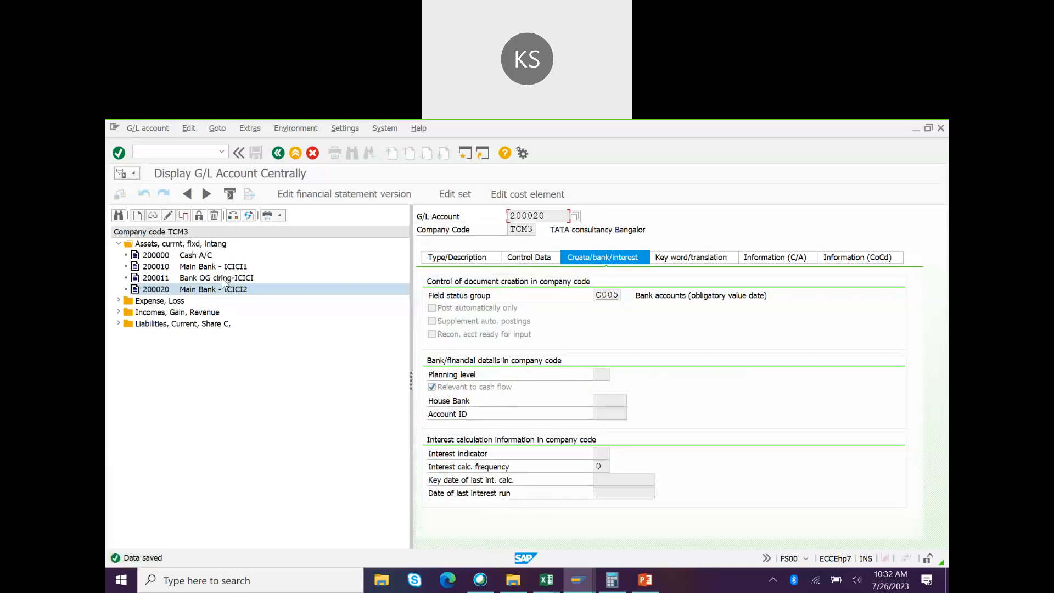
Step: Create G/L account 200022 in TCM3 as a balance-sheet account in the Assets group
click(205, 281)
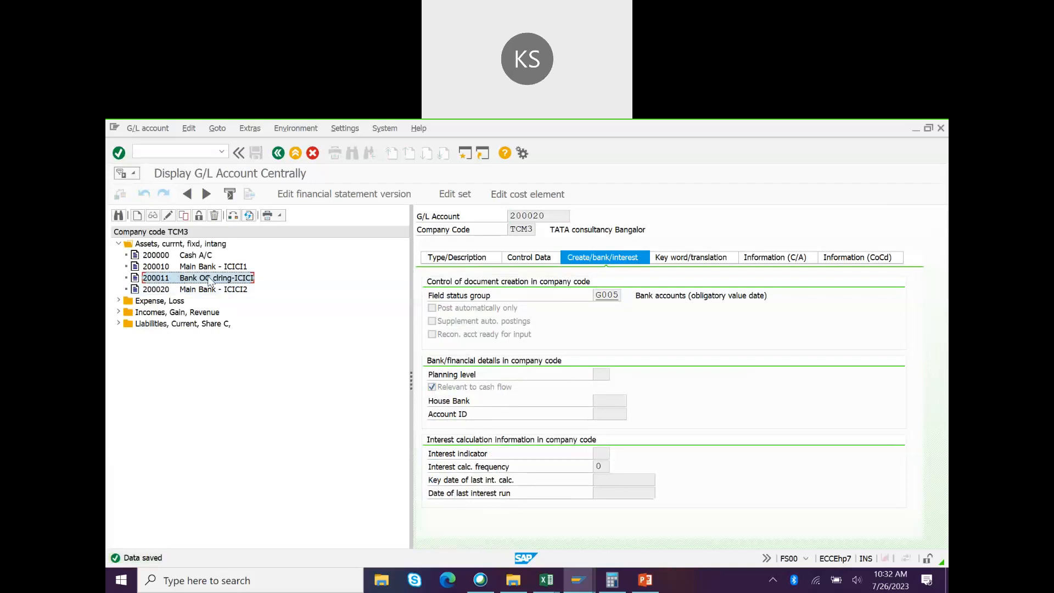
click(195, 290)
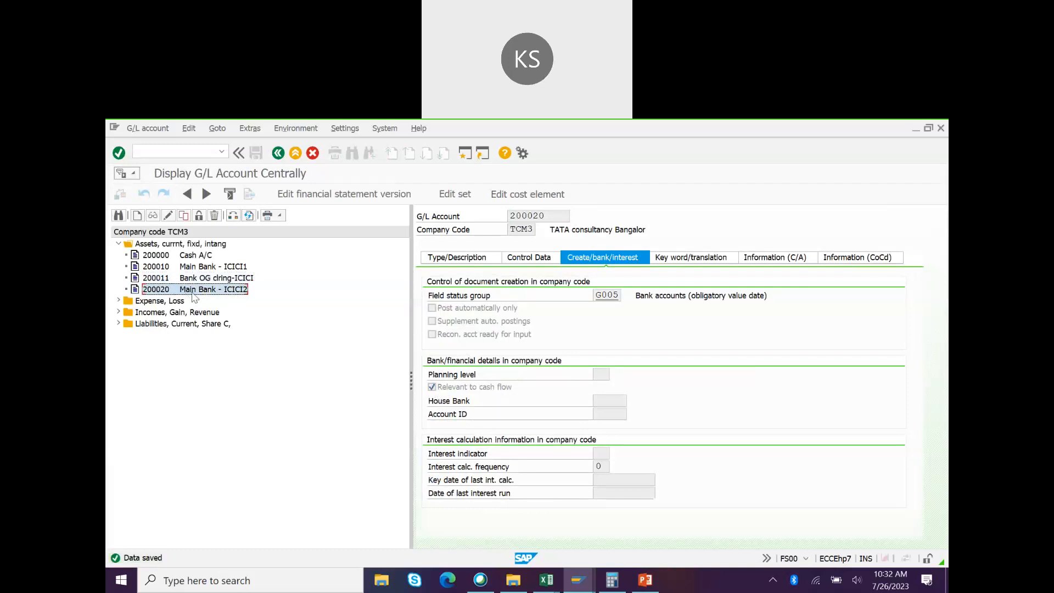
click(138, 215)
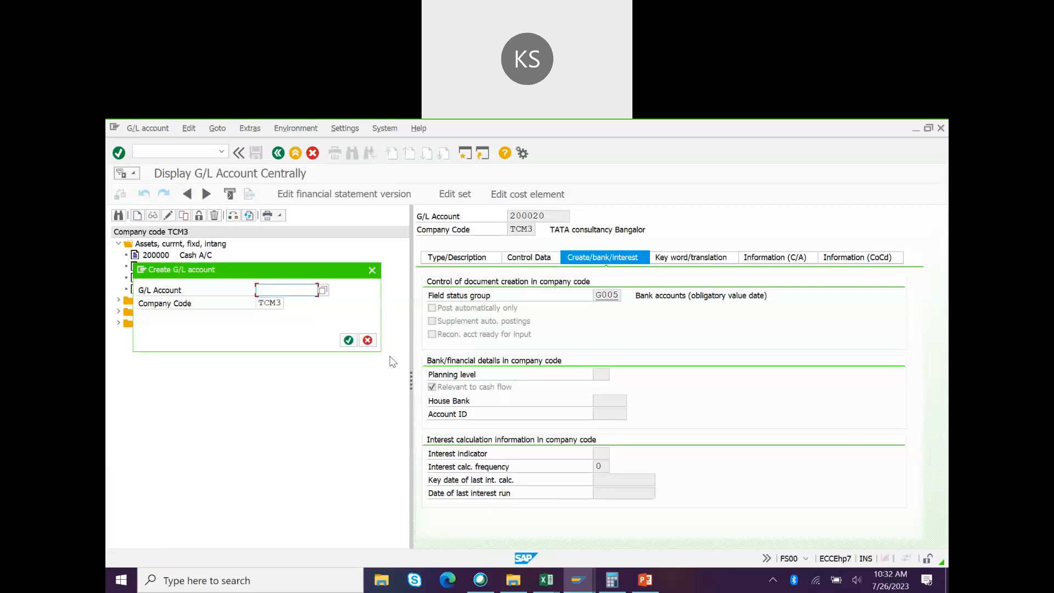
text(2)
key(Down)
key(Down)
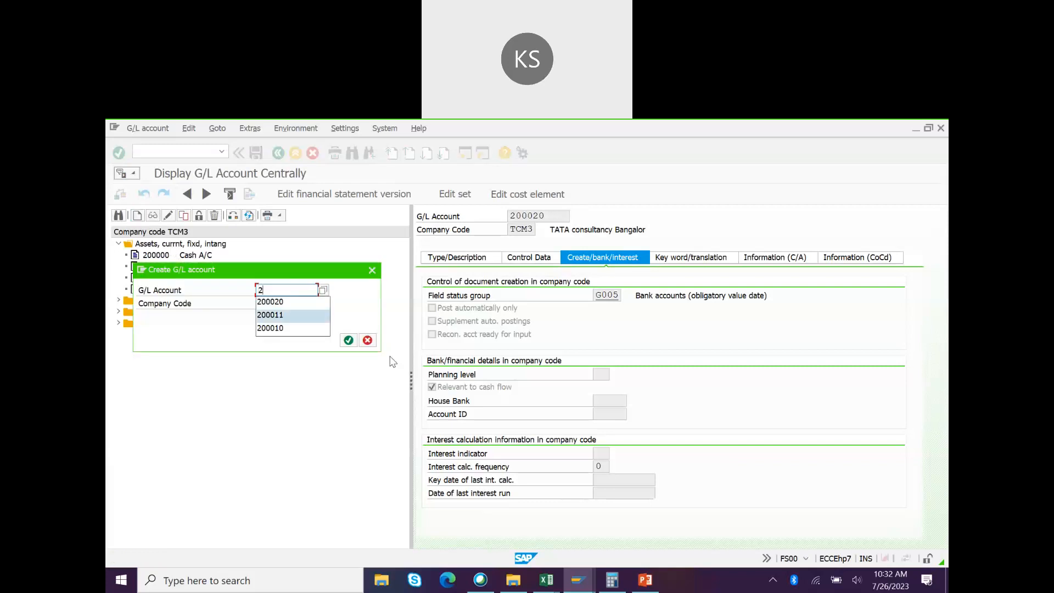
key(Up)
key(Return)
key(BackSpace)
text(22)
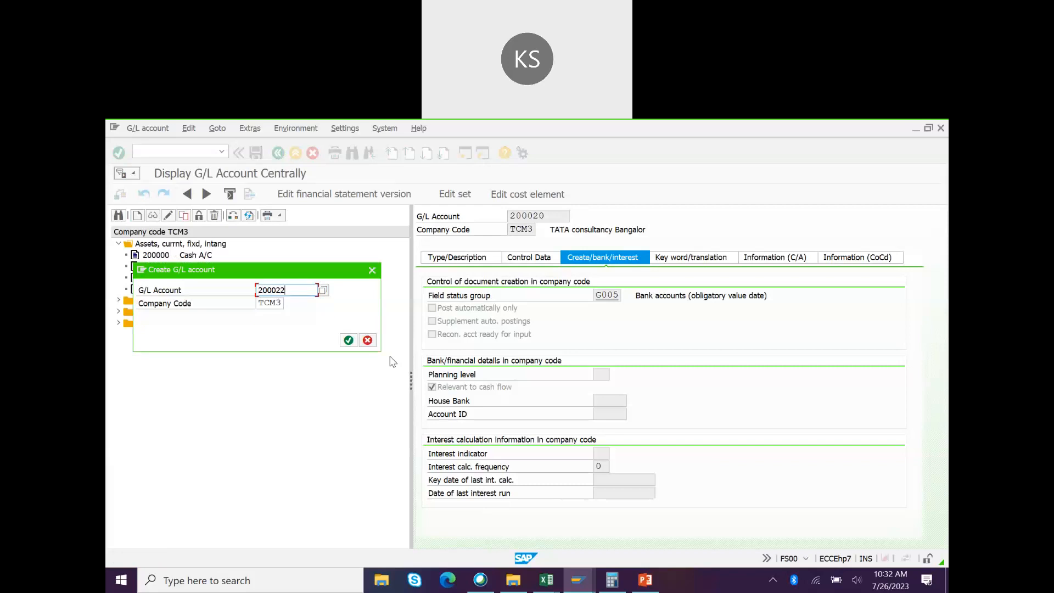
click(348, 341)
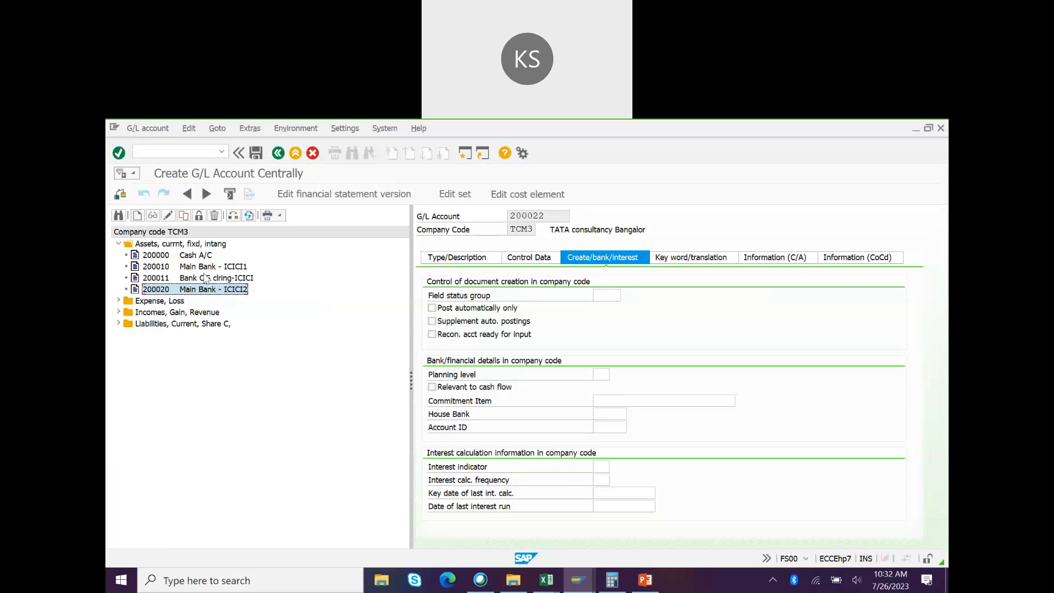
click(466, 258)
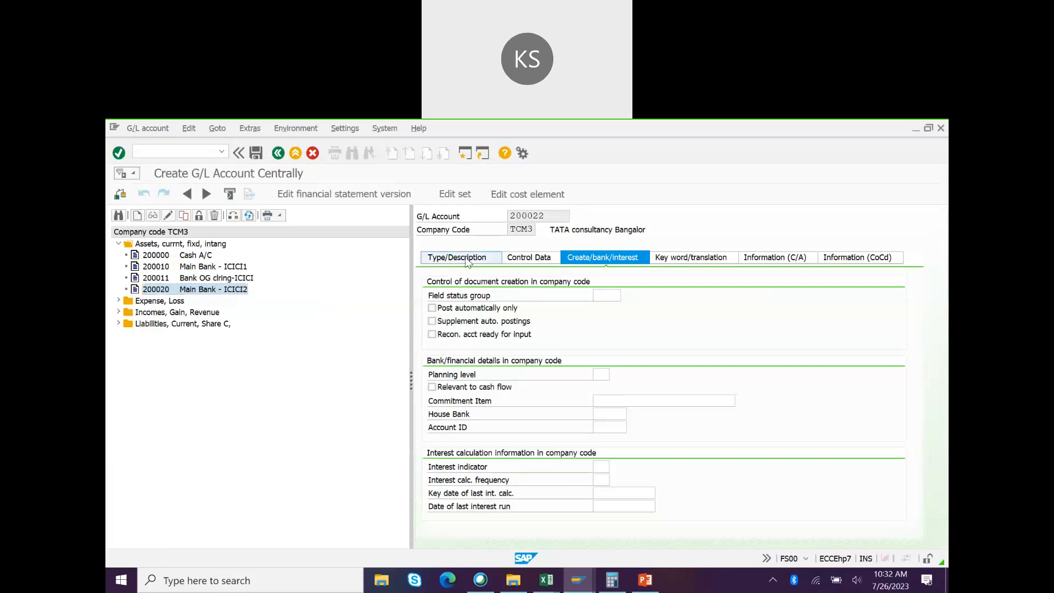
click(619, 298)
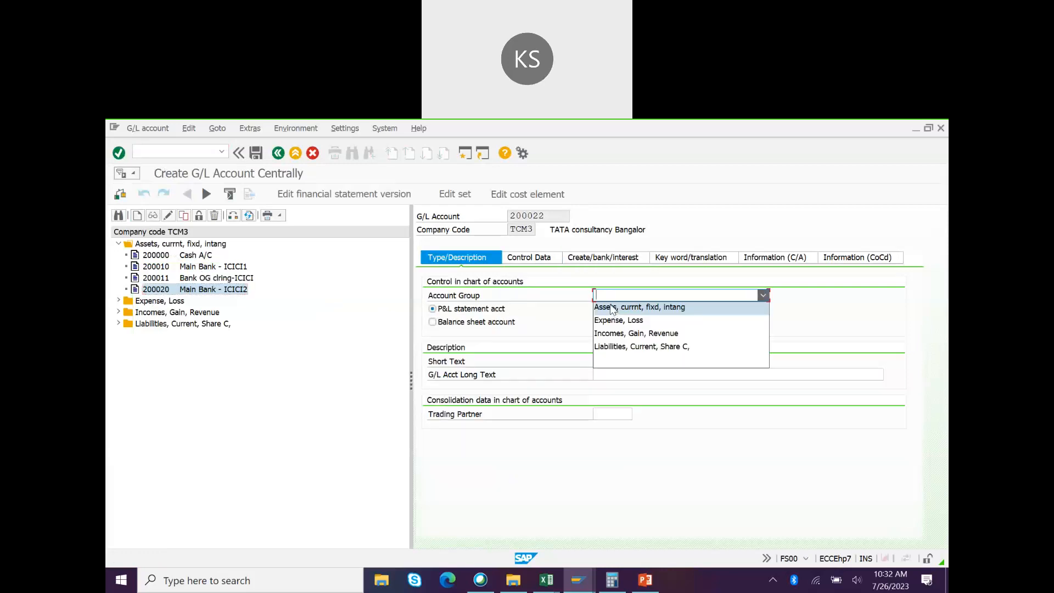
click(612, 308)
click(433, 321)
Step: Enter short and long text 'Bank INGclring-ICICI' for account 200022
click(616, 361)
text(B)
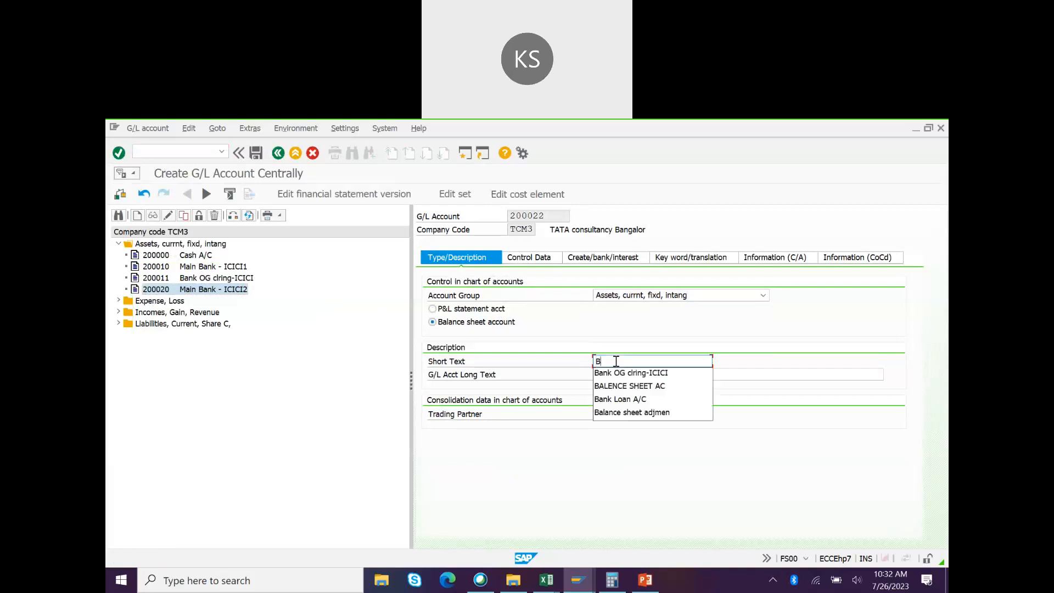
key(Down)
key(Return)
key(BackSpace)
key(BackSpace)
key(BackSpace)
text(IN)
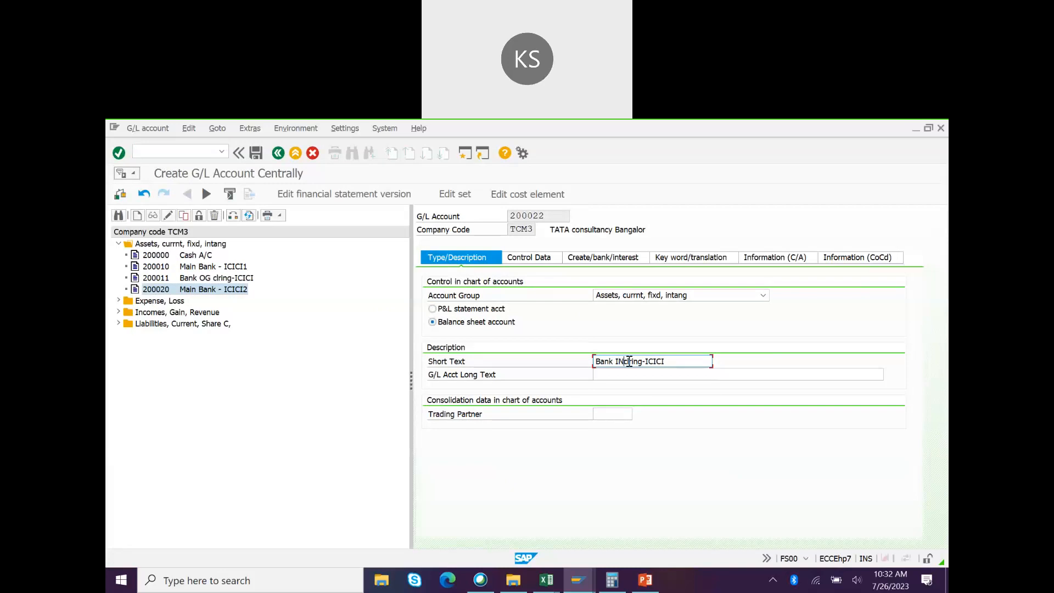
text(G)
drag(678, 364, 520, 369)
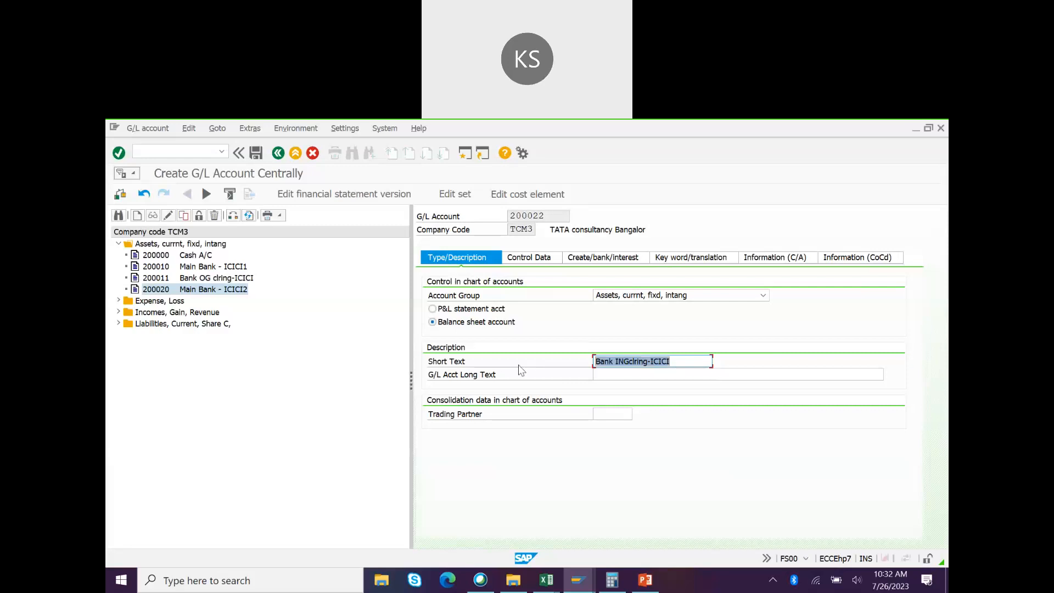
key(ctrl+c)
click(634, 379)
key(ctrl+v)
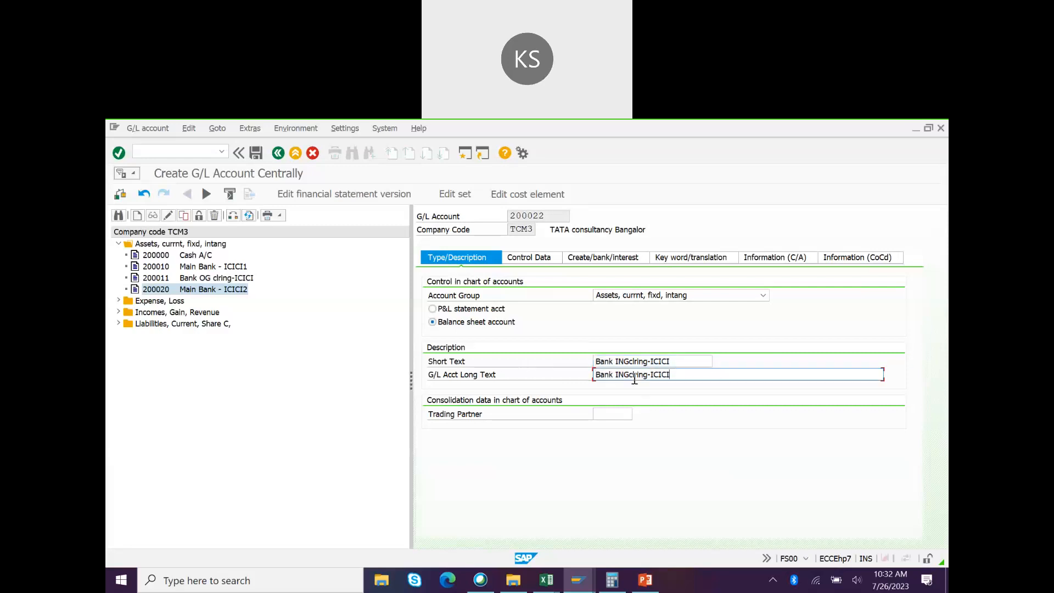
Step: Turn on open items and line item display, set sort key 001 and G005, and save
click(516, 261)
click(467, 466)
click(462, 481)
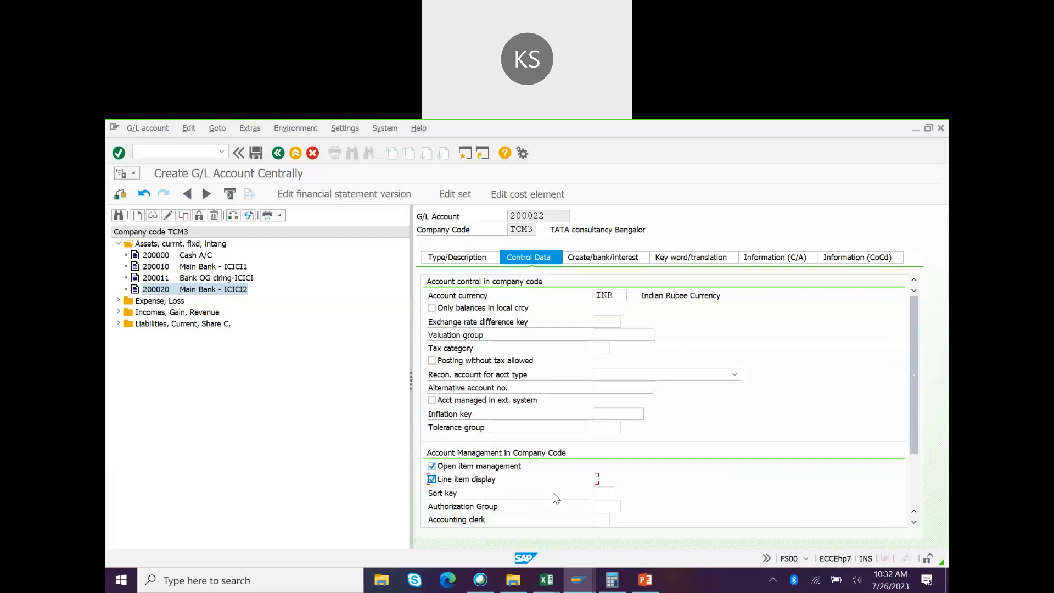
click(604, 493)
text(001)
click(584, 257)
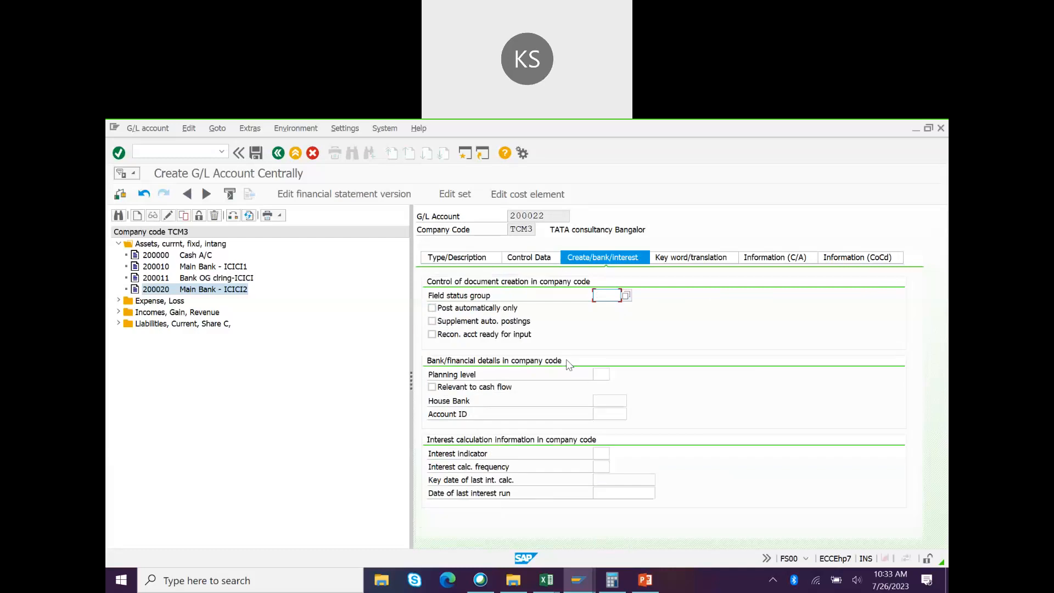
key(space)
key(Down)
key(Return)
key(Return)
key(ctrl+s)
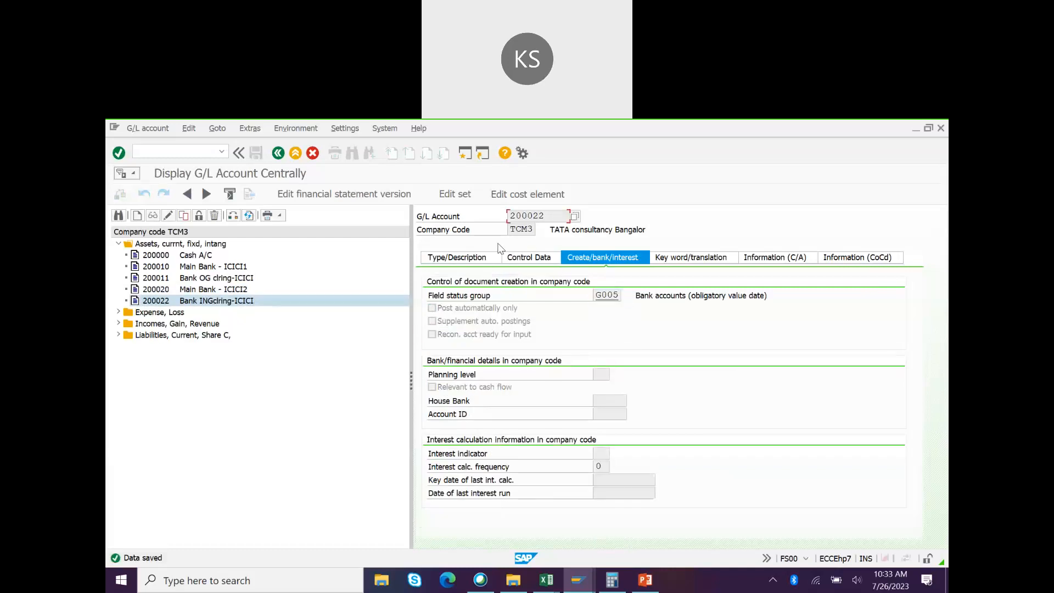
key(alt+Tab)
Step: Enter G/L account 200020 for bank account ICI02
click(499, 248)
click(675, 308)
text(200010)
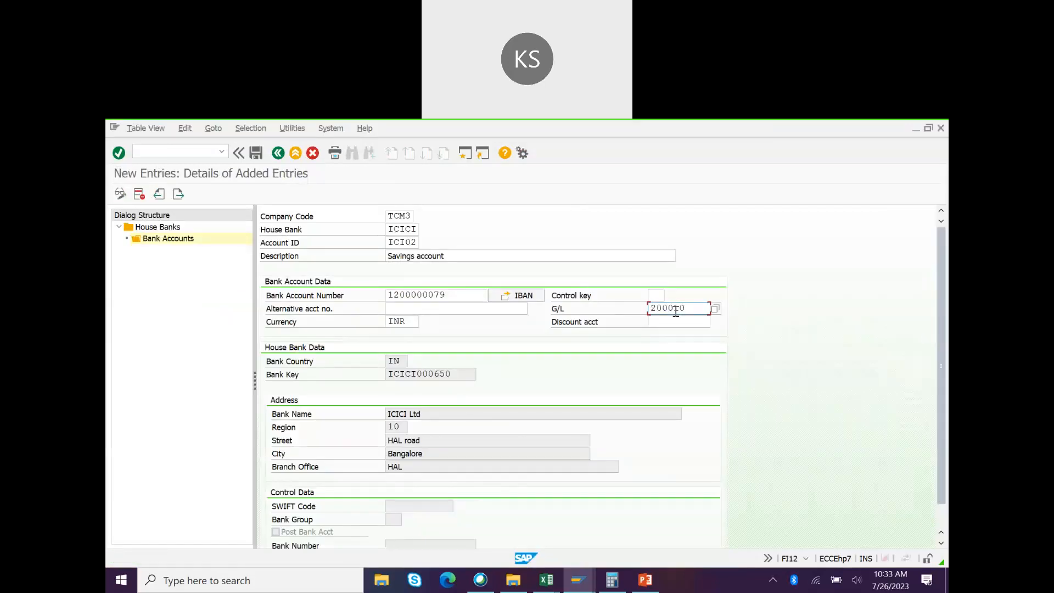
text(20)
key(Return)
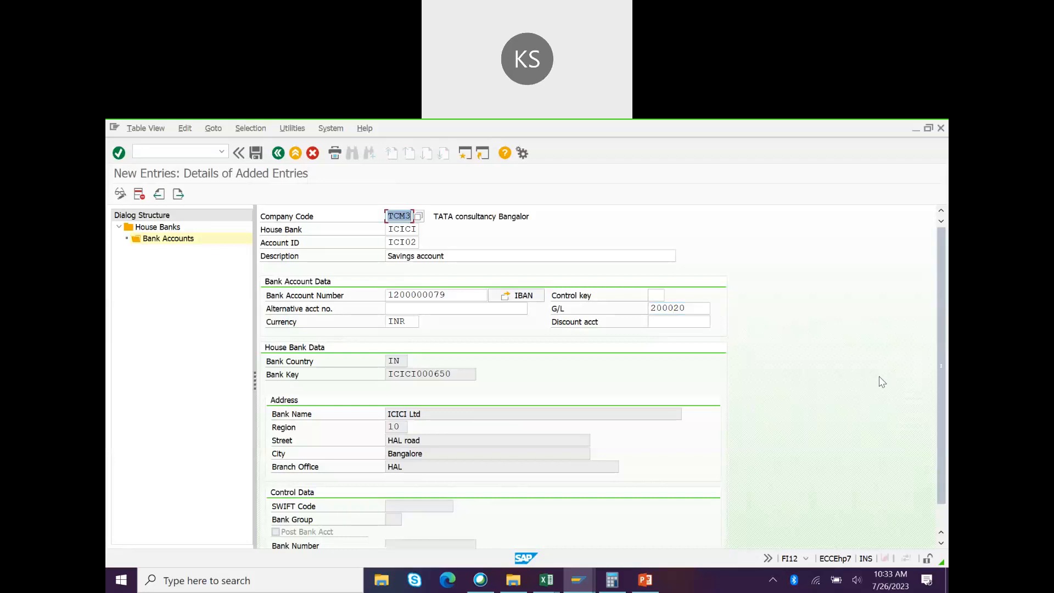
Step: Save ICI02, transporting the IBAN under the workbench request, and return to the ICICI house bank
key(ctrl+s)
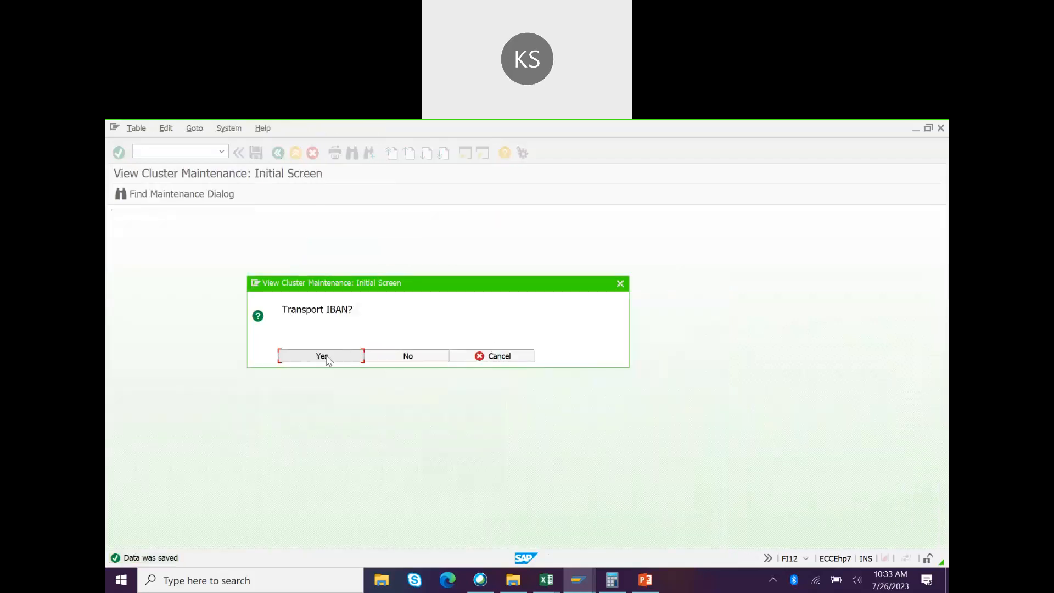
click(328, 357)
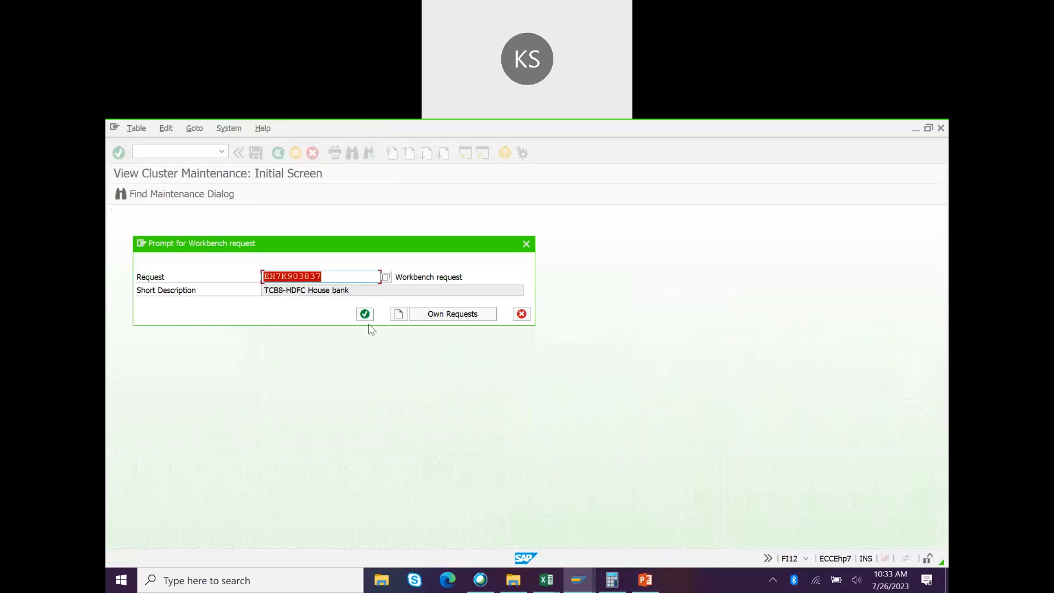
click(365, 314)
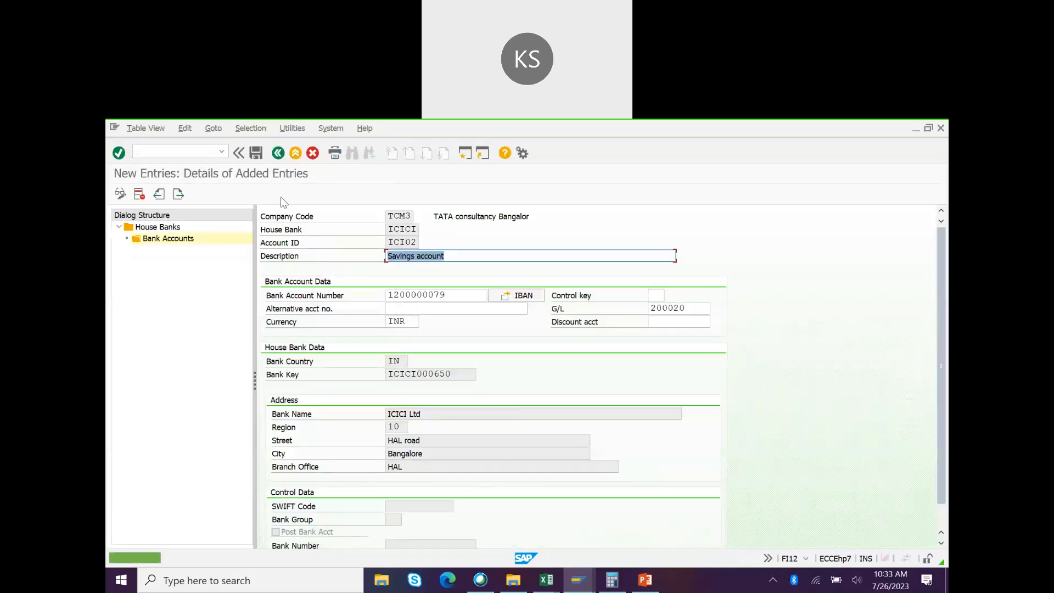
click(278, 154)
click(278, 154)
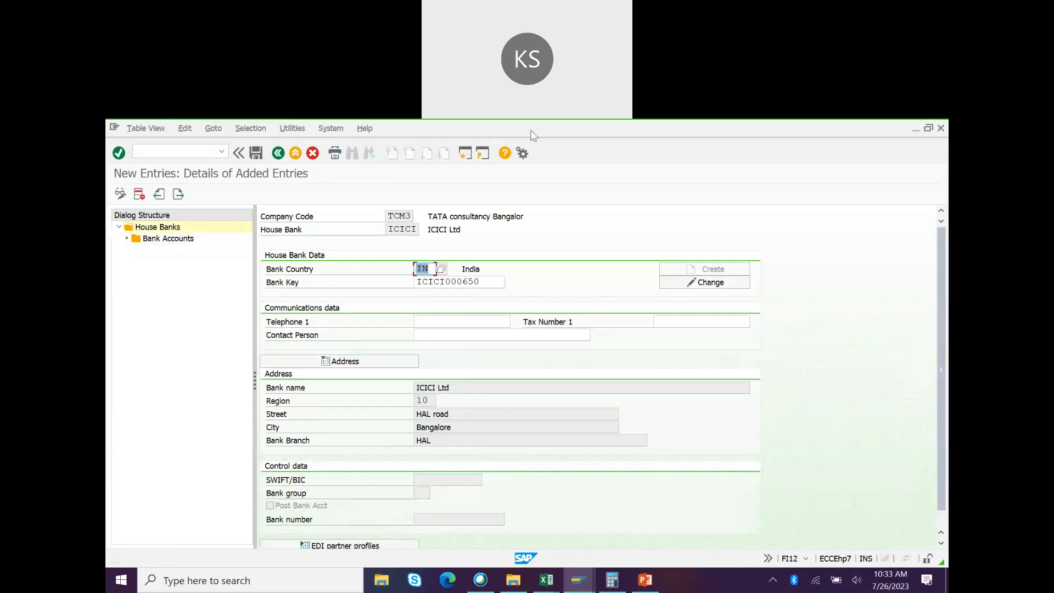